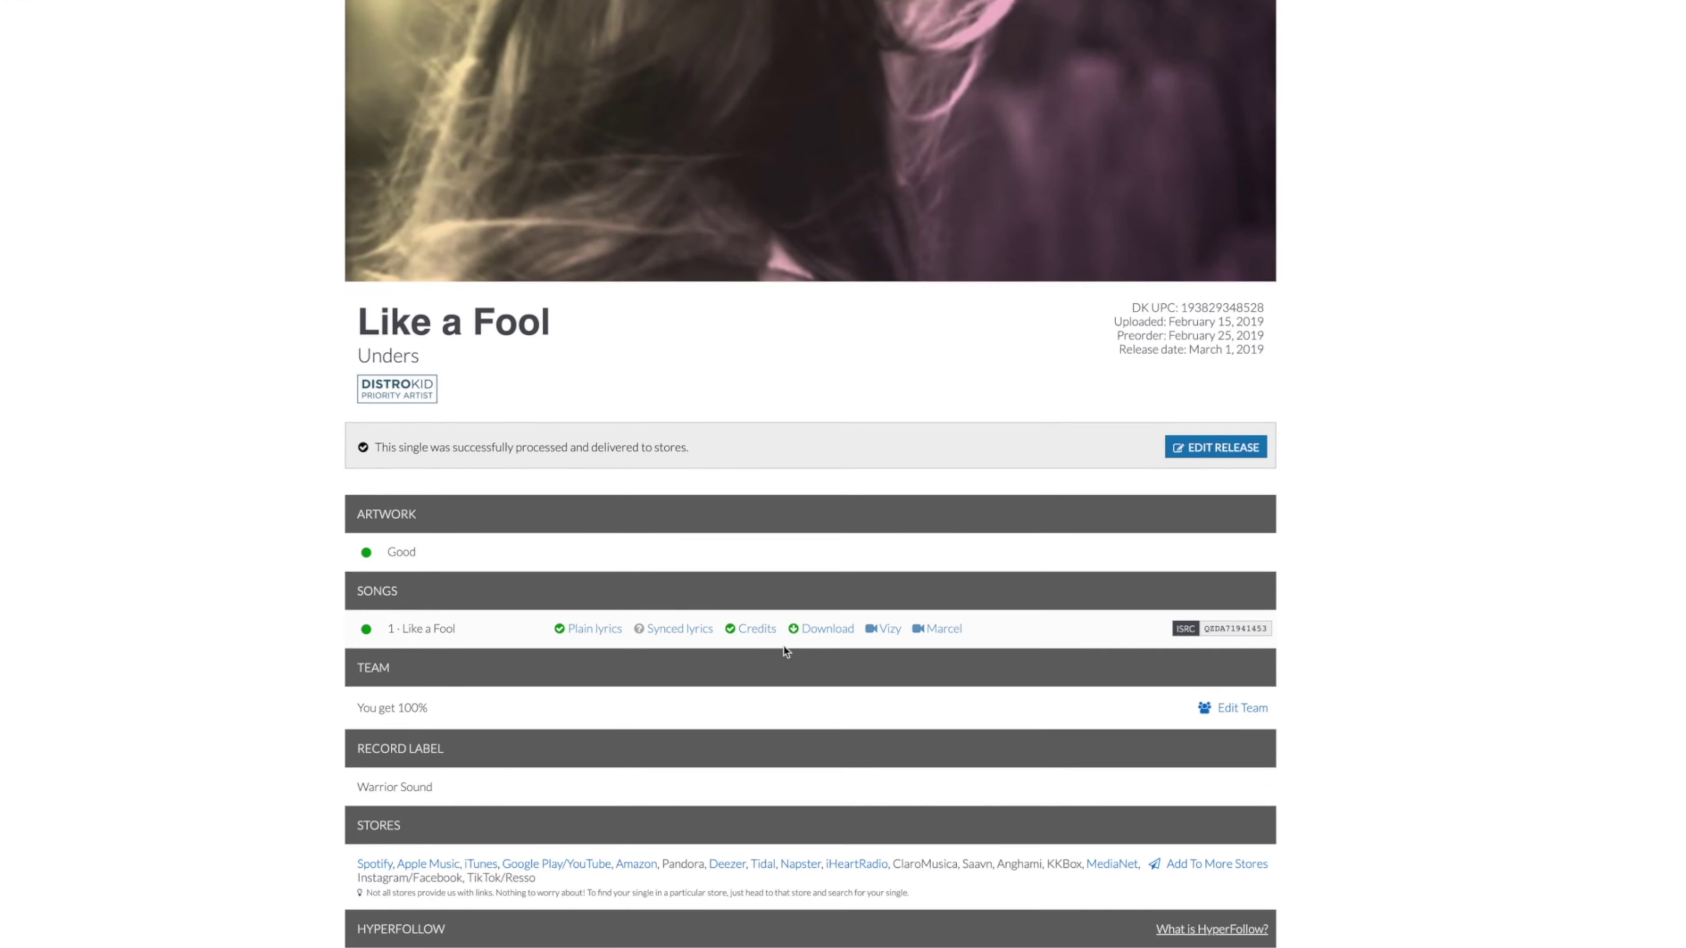
- Scroll through the Like a Fool release page on DistroKid
{"action": "scroll", "coordinate": [786, 643], "scroll_direction": "down", "scroll_amount": 9}
{"action": "scroll", "coordinate": [788, 640], "scroll_direction": "up", "scroll_amount": 3}
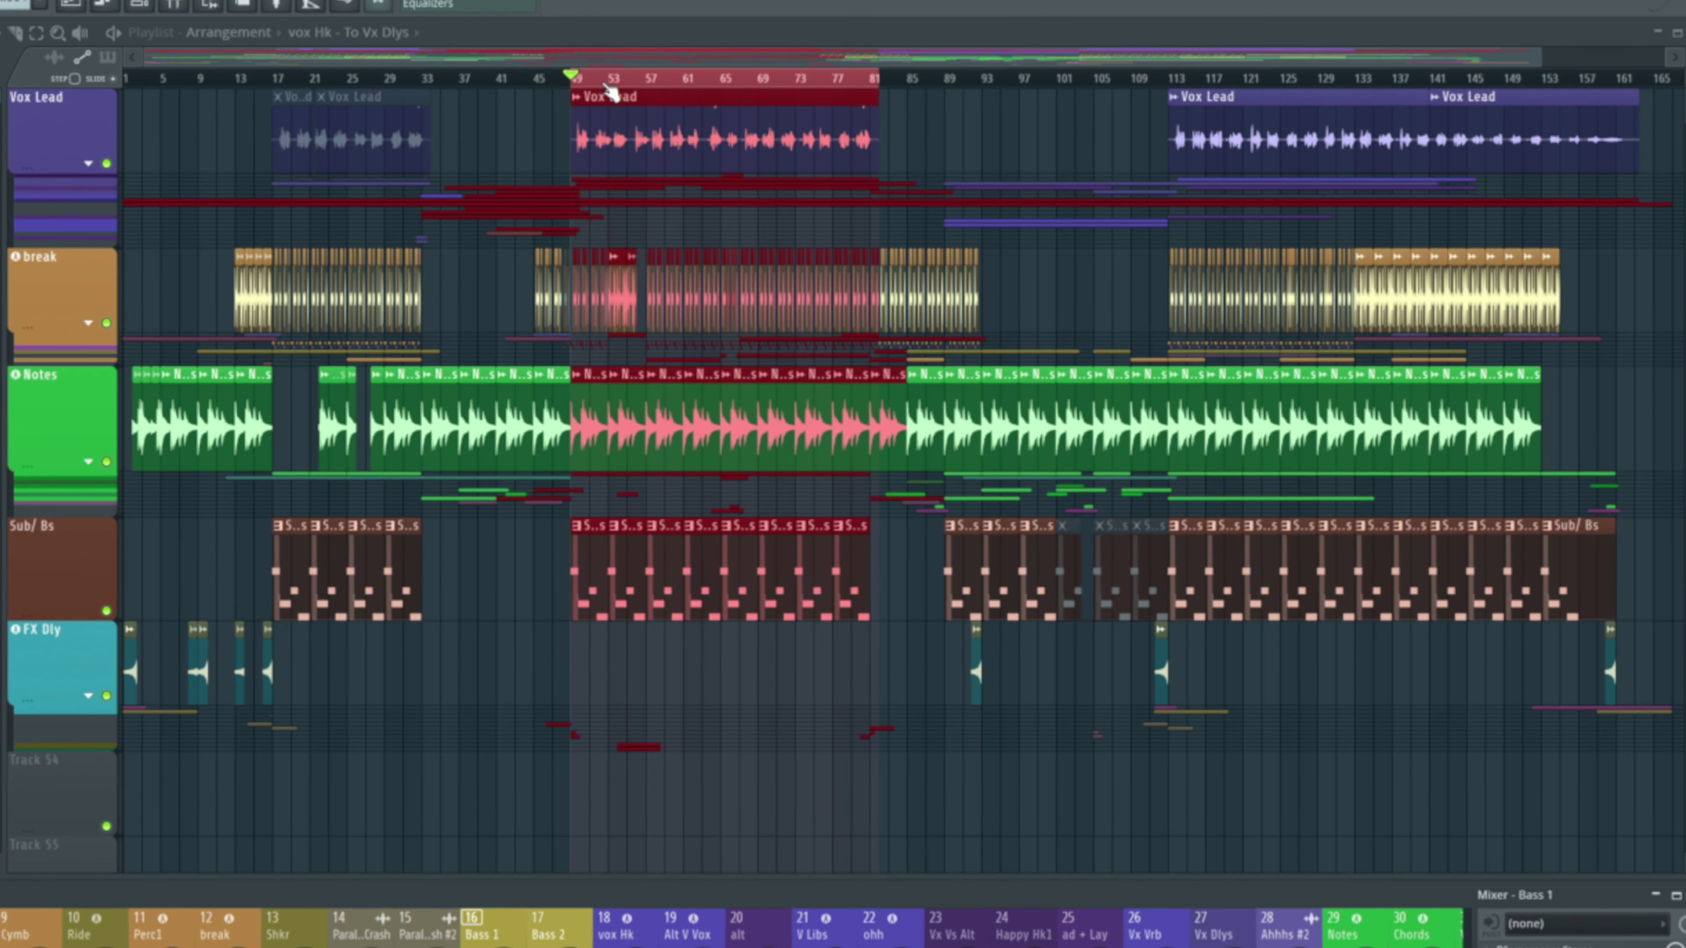
- Clear the bar 49–81 selection to park playback at bar 52, and briefly expand then collapse the Vox Lead group
{"action": "left_click", "coordinate": [603, 86]}
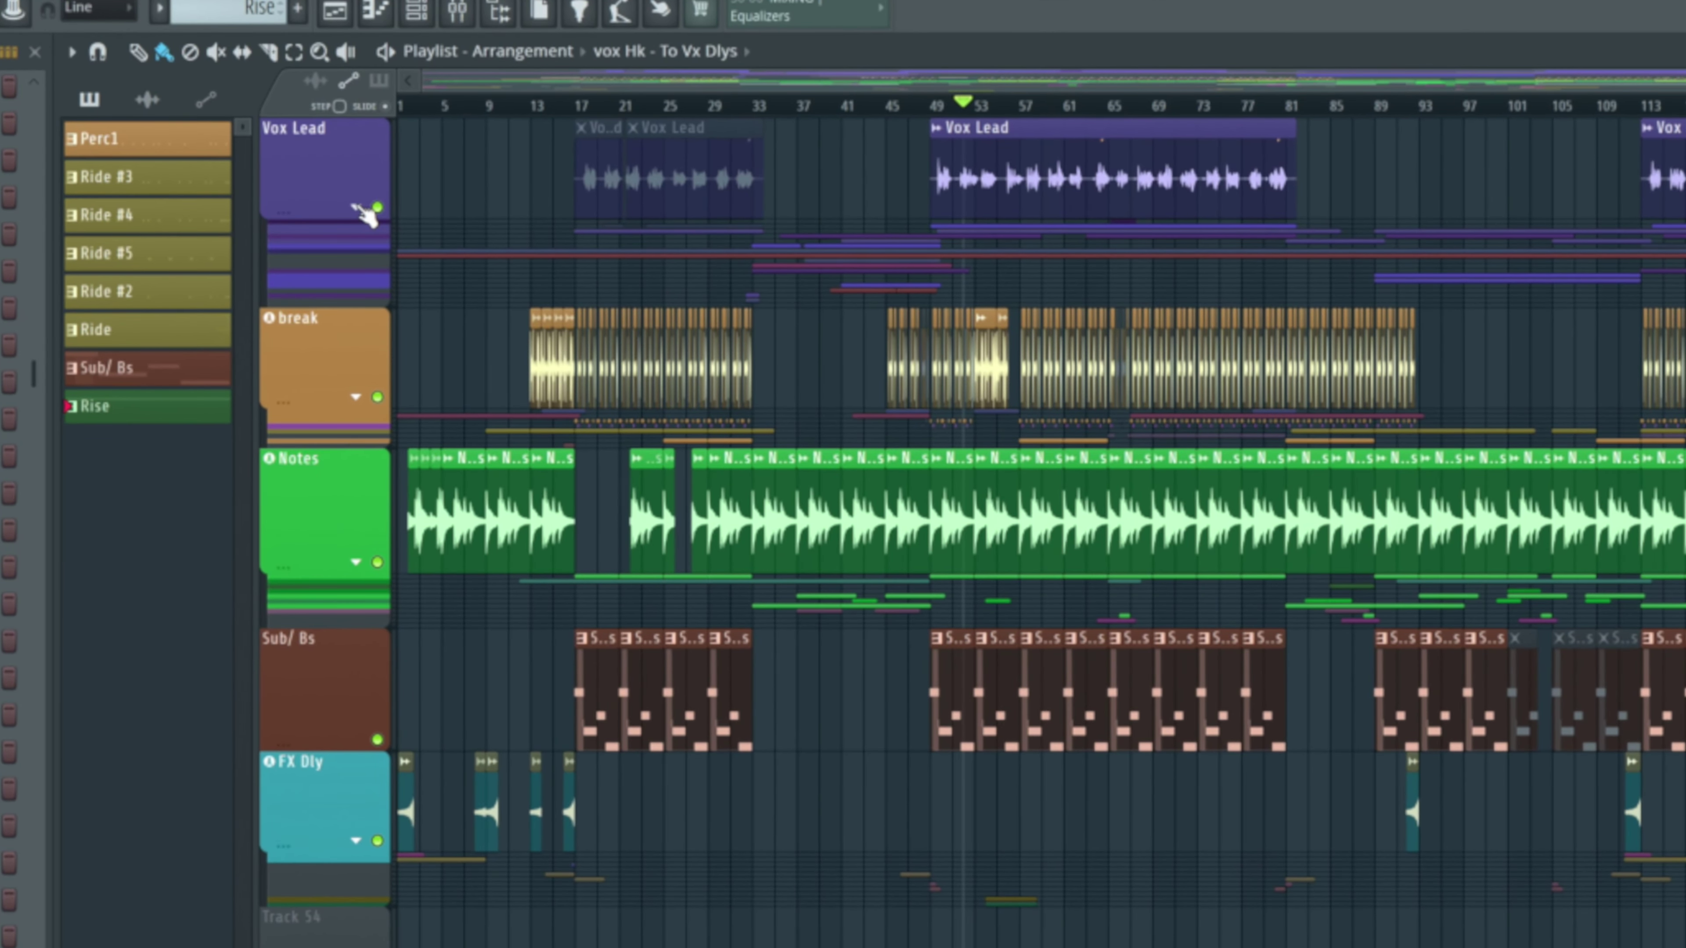
{"action": "left_click", "coordinate": [357, 210]}
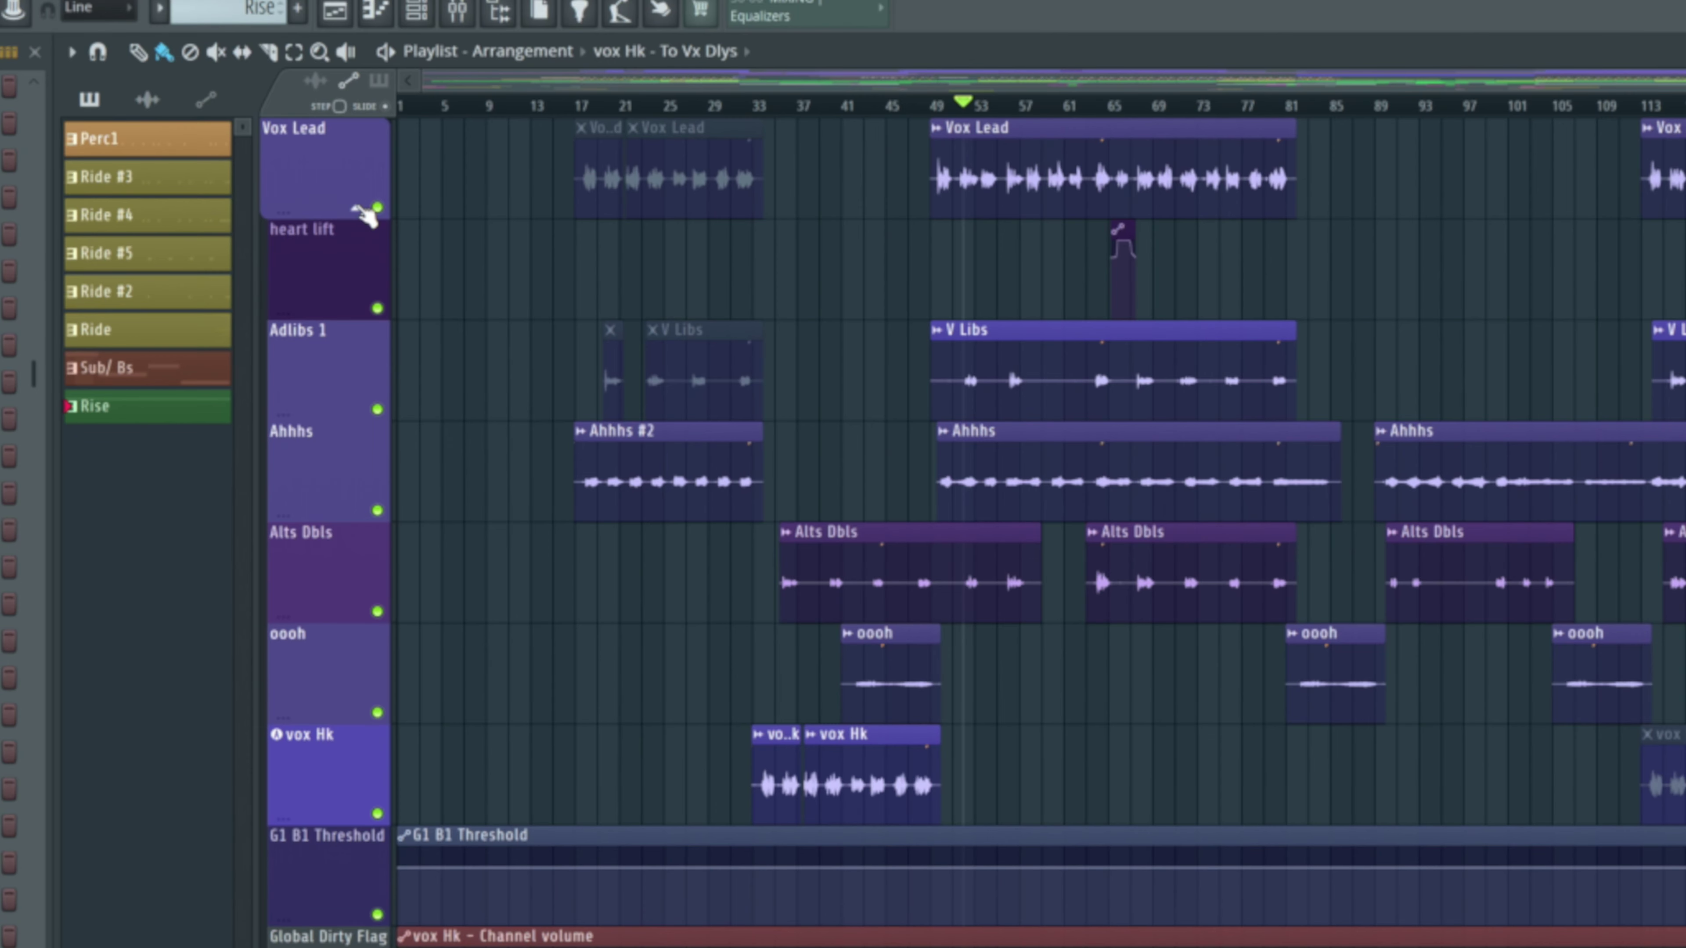
{"action": "left_click", "coordinate": [358, 210]}
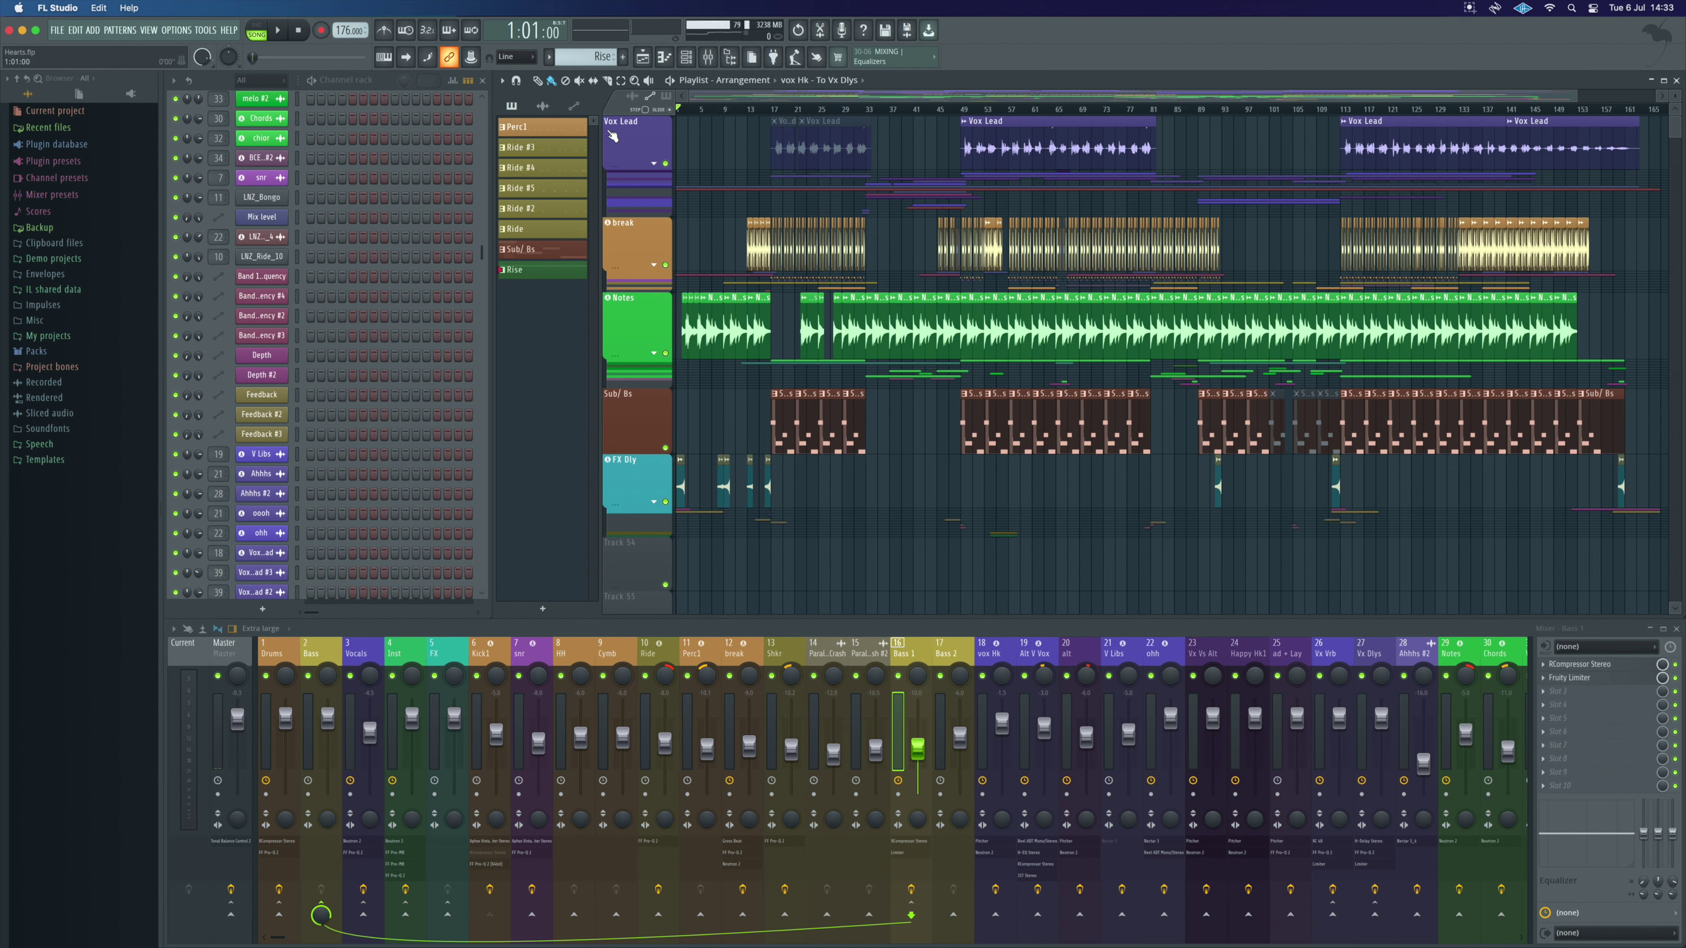
- Start song playback from bar 1 to hear the intro
{"action": "key", "text": "space"}
- Solo the Notes track and briefly expand its grouped tracks
{"action": "scroll", "coordinate": [612, 136], "scroll_direction": "right", "scroll_amount": 1}
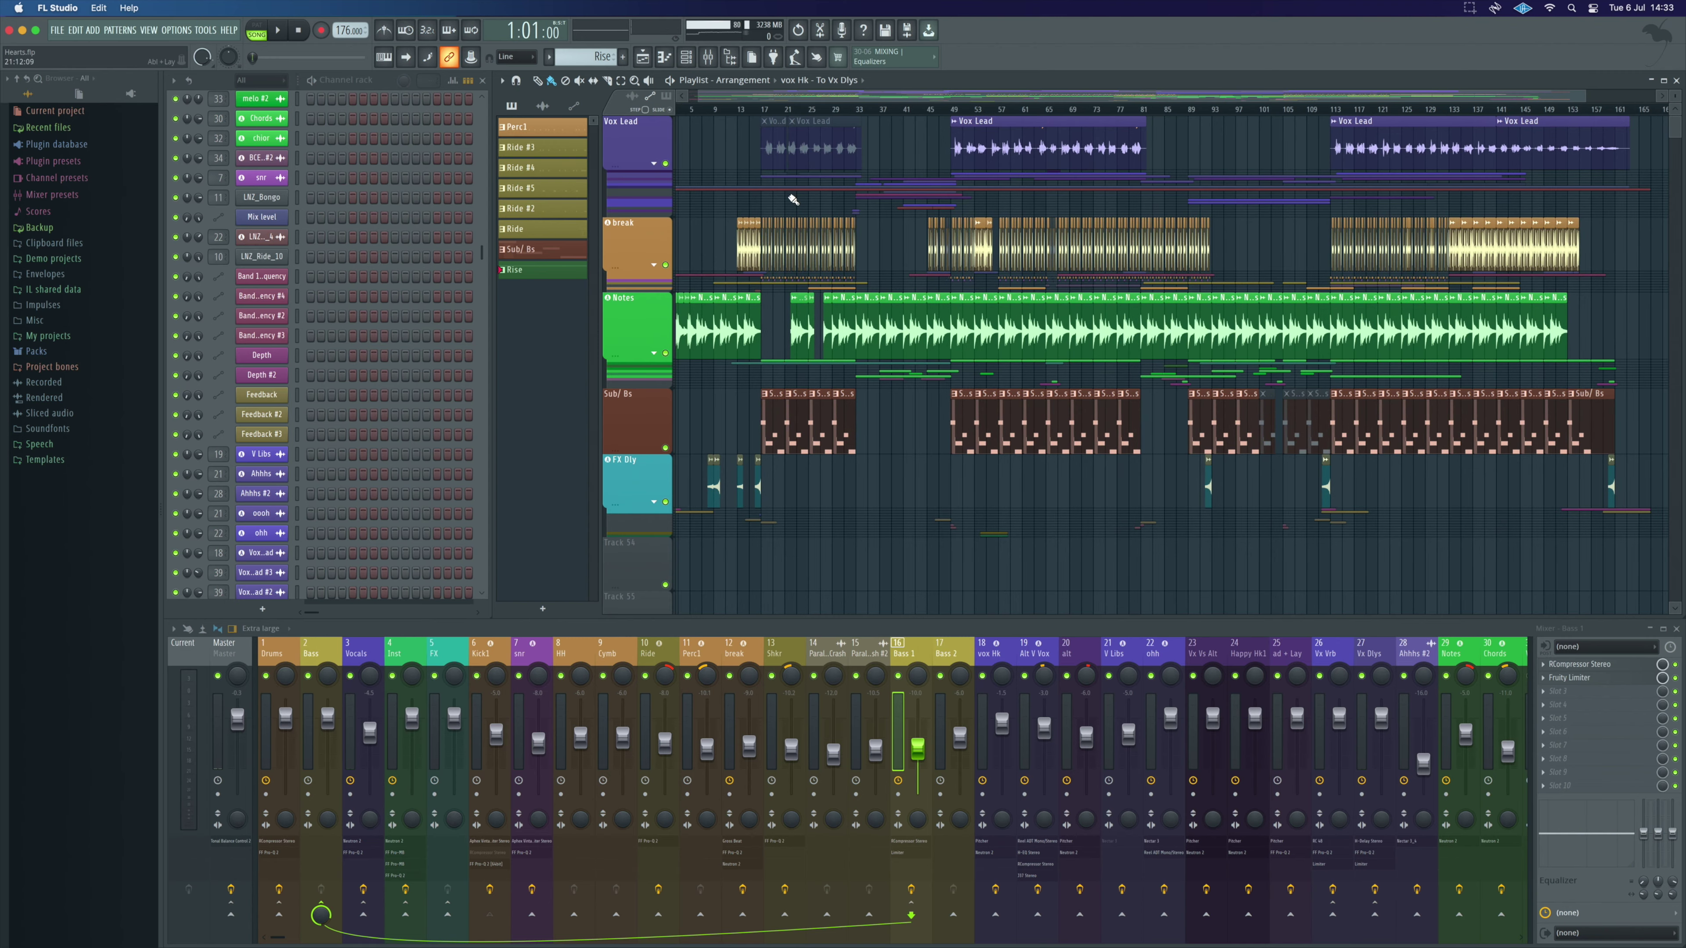
{"action": "scroll", "coordinate": [794, 199], "scroll_direction": "left", "scroll_amount": 1}
{"action": "right_click", "coordinate": [666, 354]}
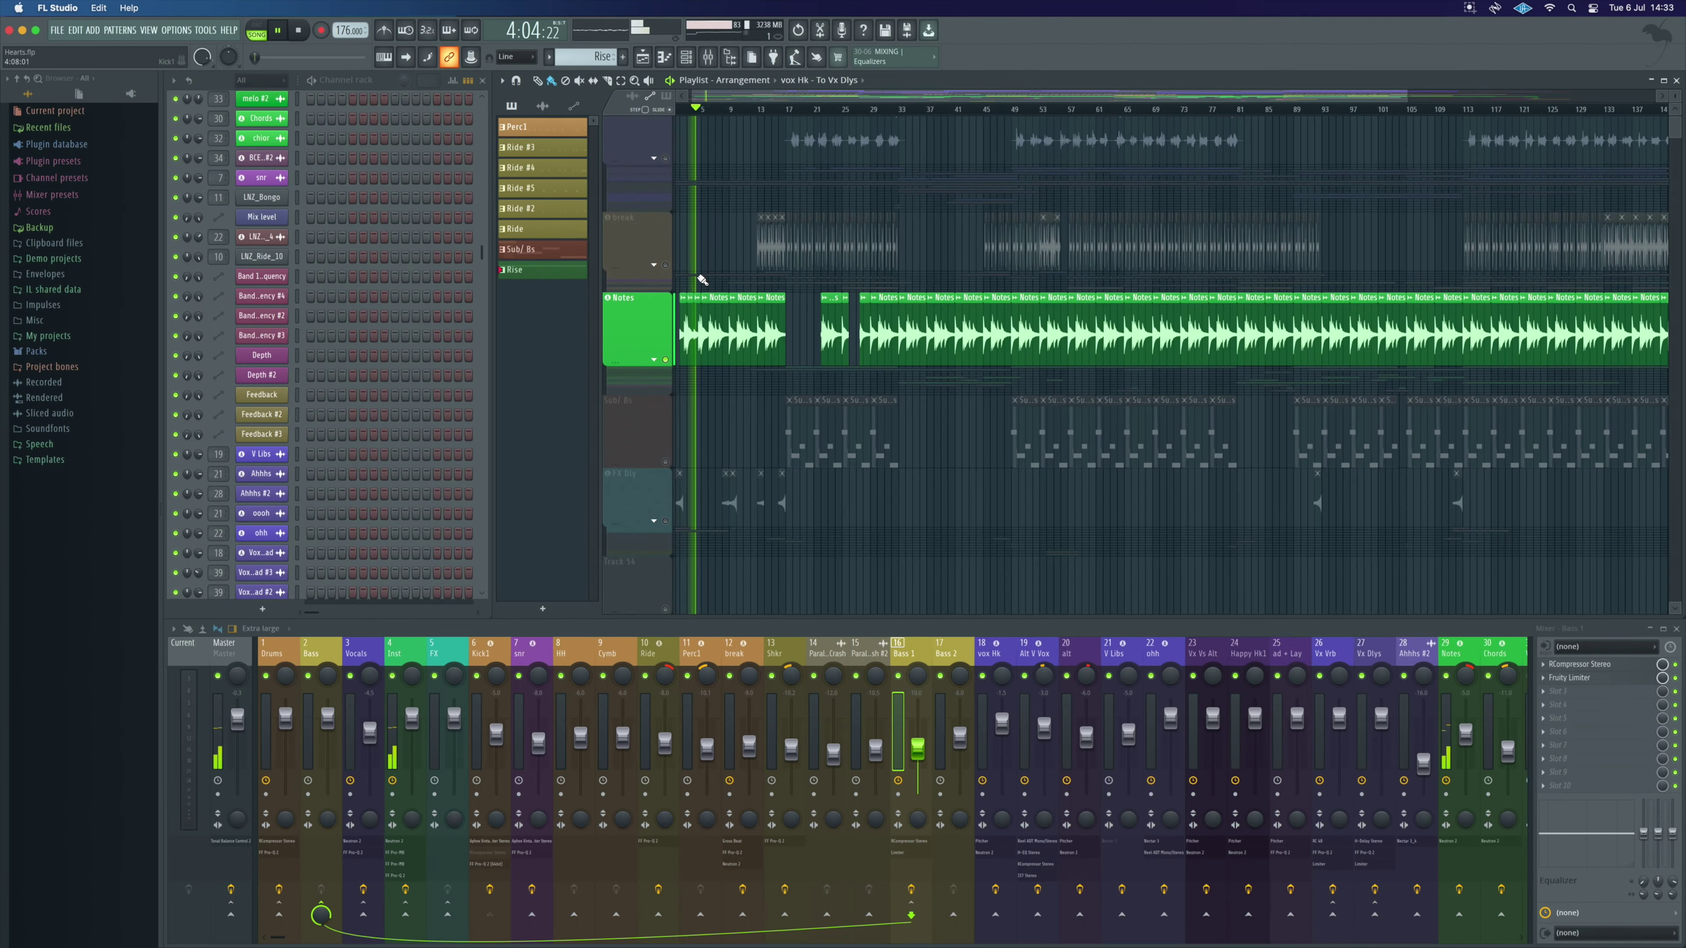
{"action": "scroll", "coordinate": [710, 291], "scroll_direction": "up", "scroll_amount": 2}
{"action": "scroll", "coordinate": [710, 290], "scroll_direction": "left", "scroll_amount": 2}
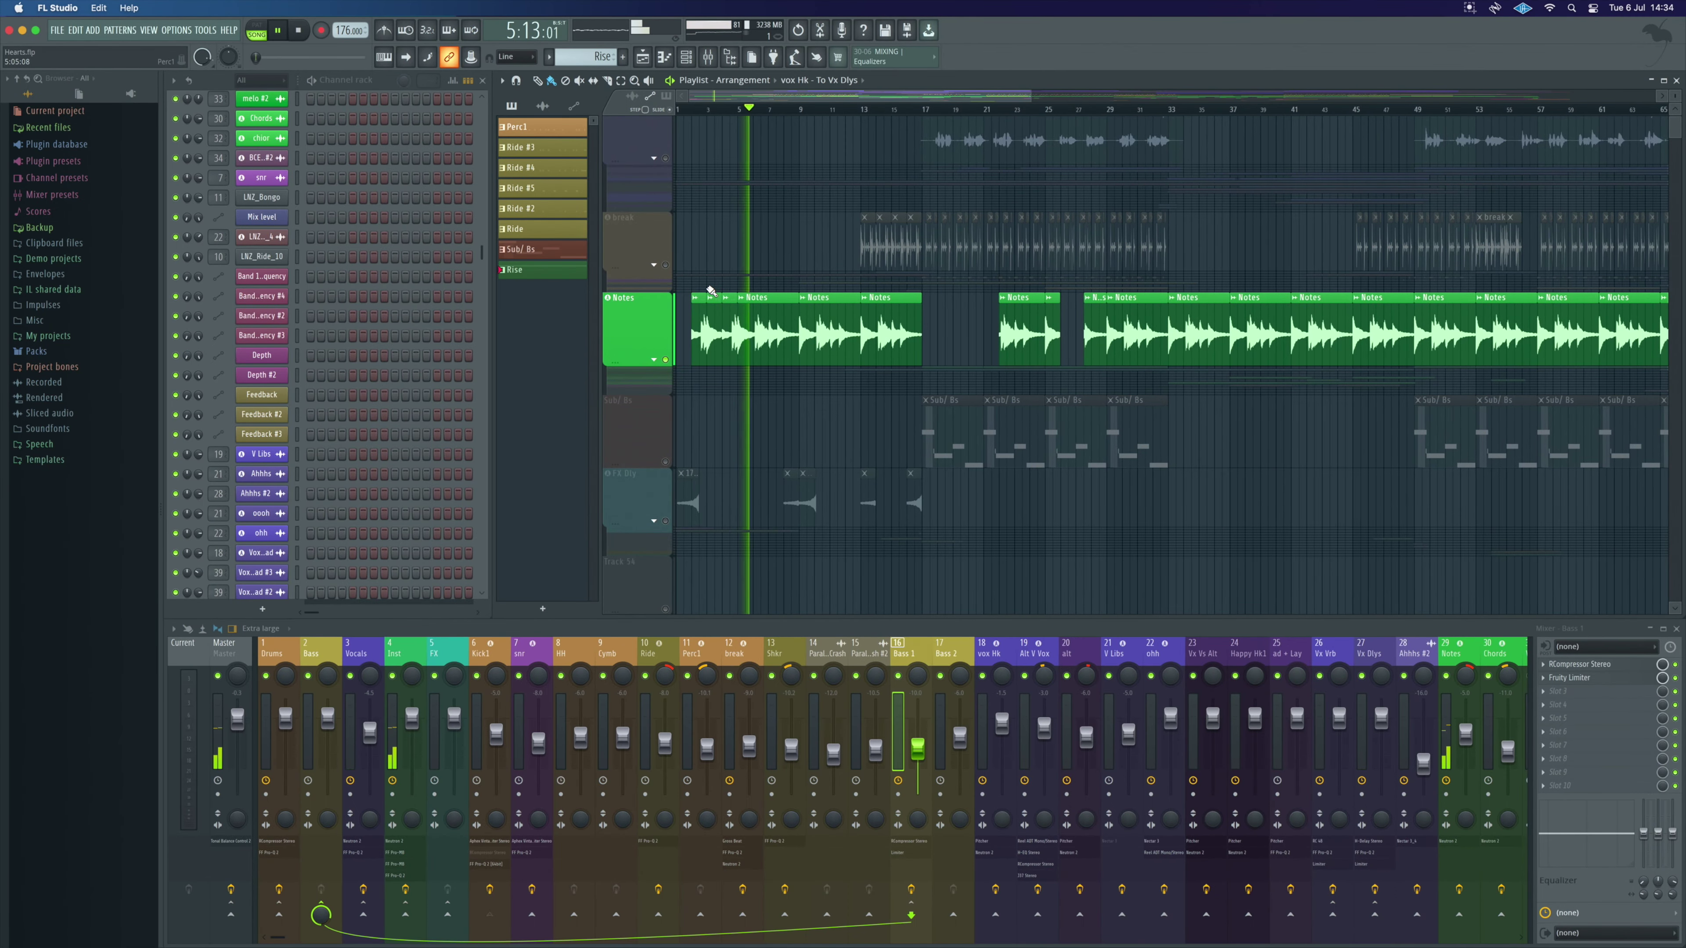
{"action": "left_click", "coordinate": [655, 360]}
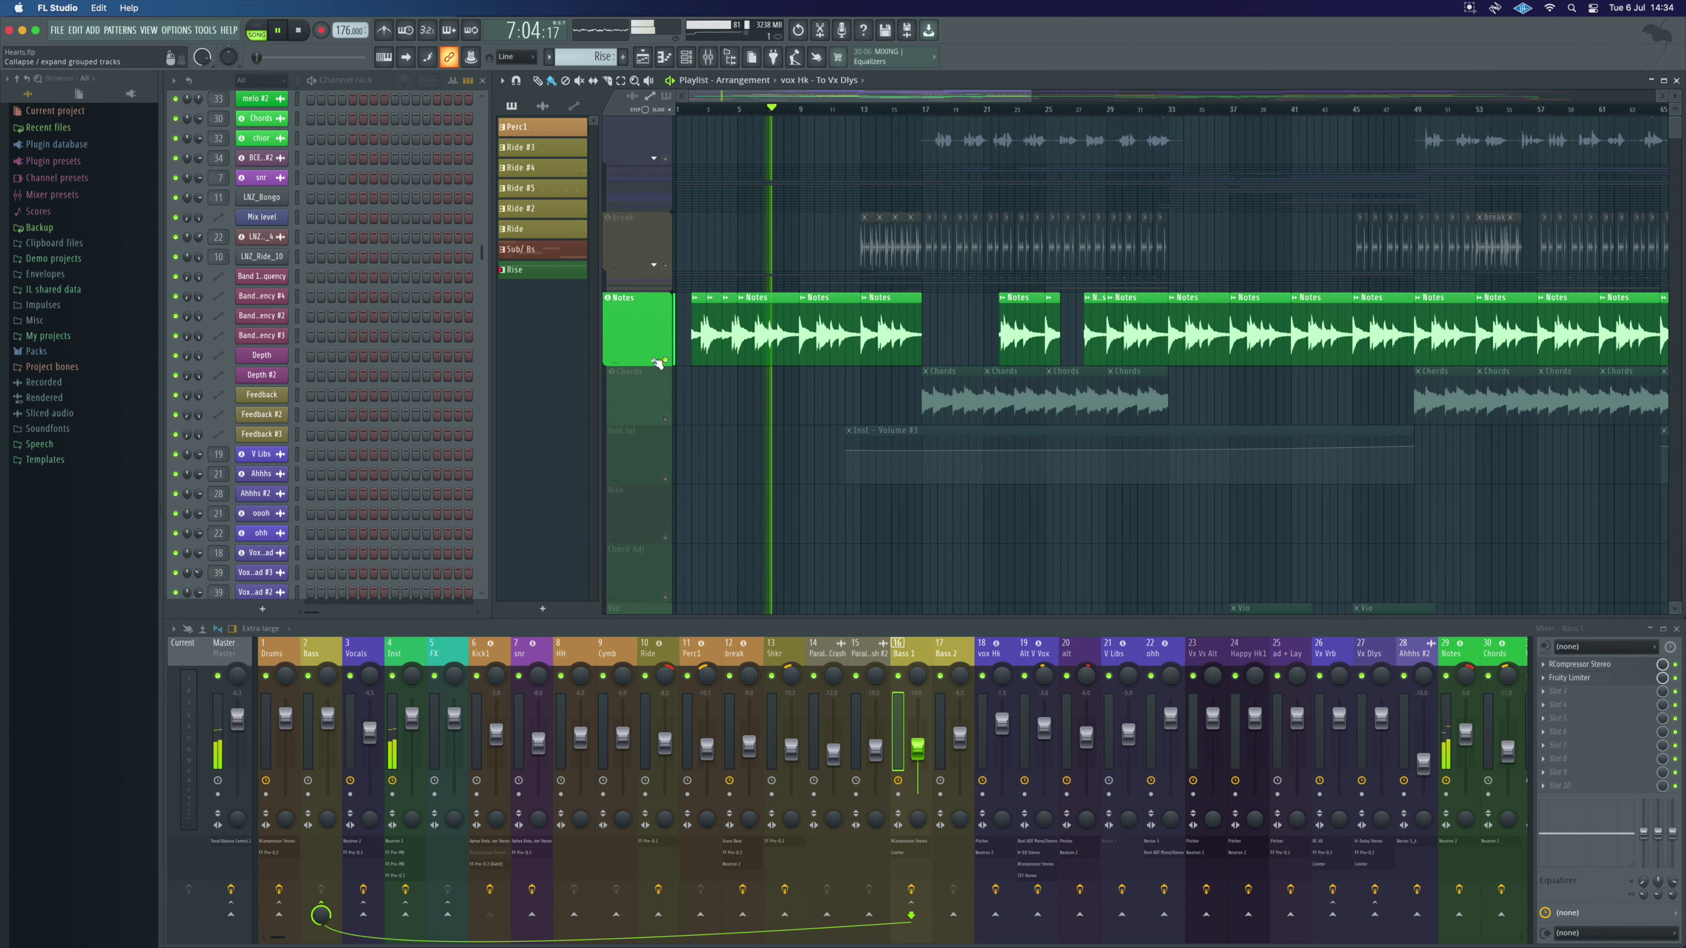
{"action": "left_click", "coordinate": [658, 361]}
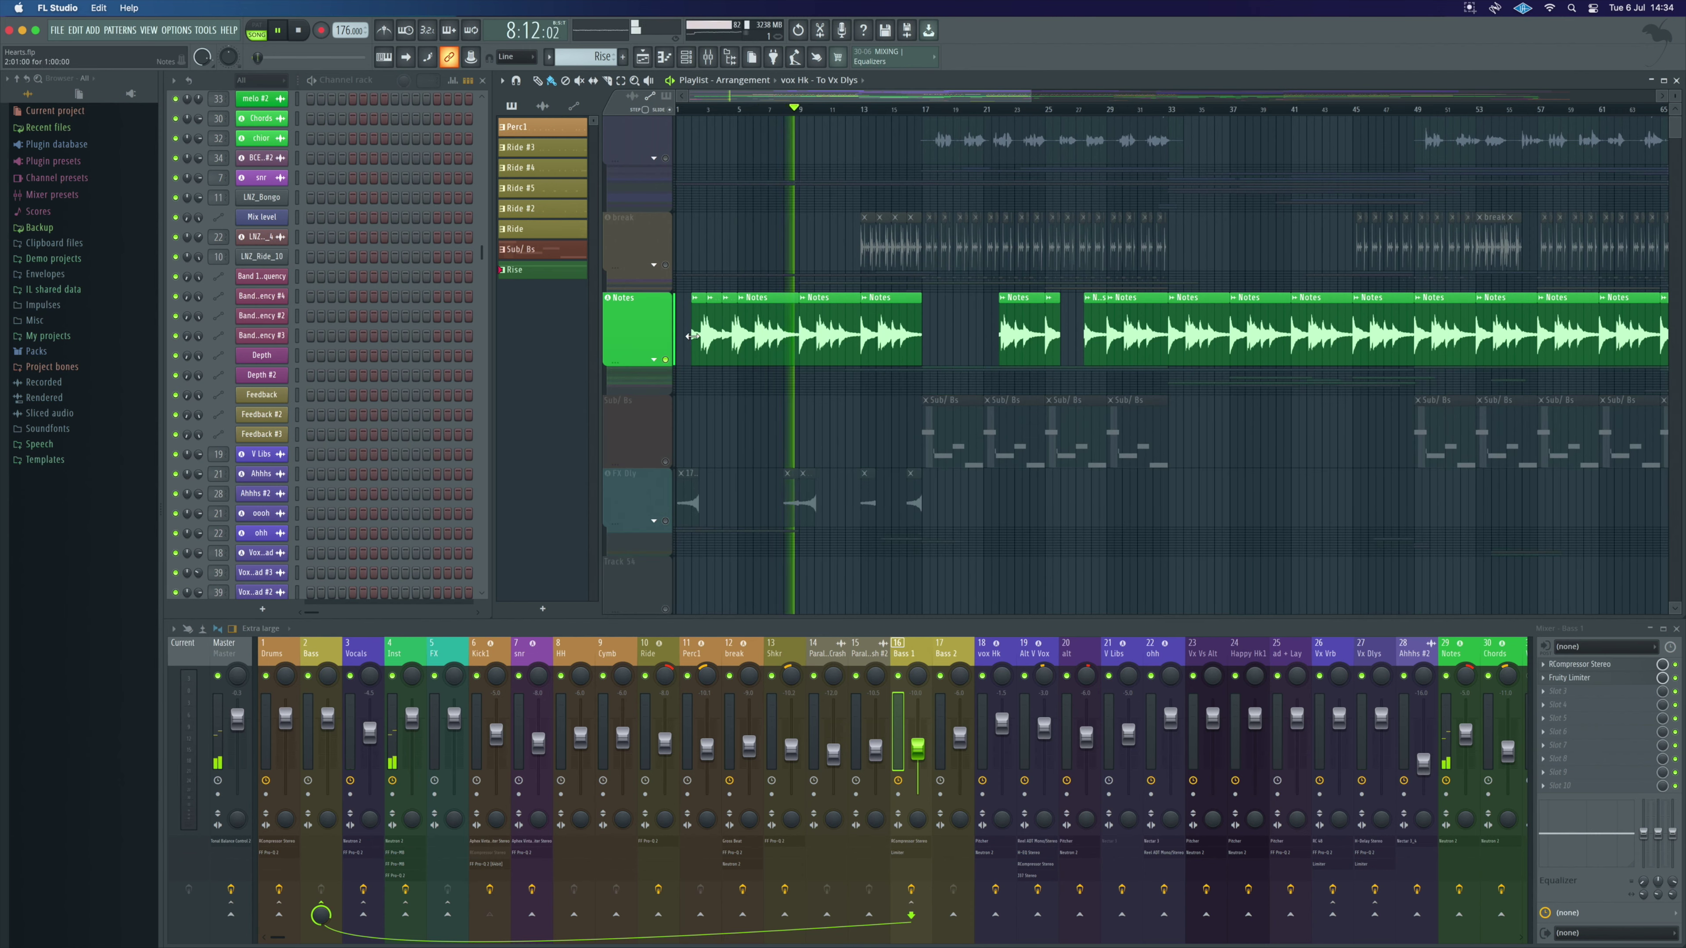
- Unsolo Notes, restart playback from bar 8, and unfold FX Dly's Depth and Feedback automation
{"action": "left_click", "coordinate": [665, 359]}
{"action": "left_click", "coordinate": [665, 359], "text": "ctrl"}
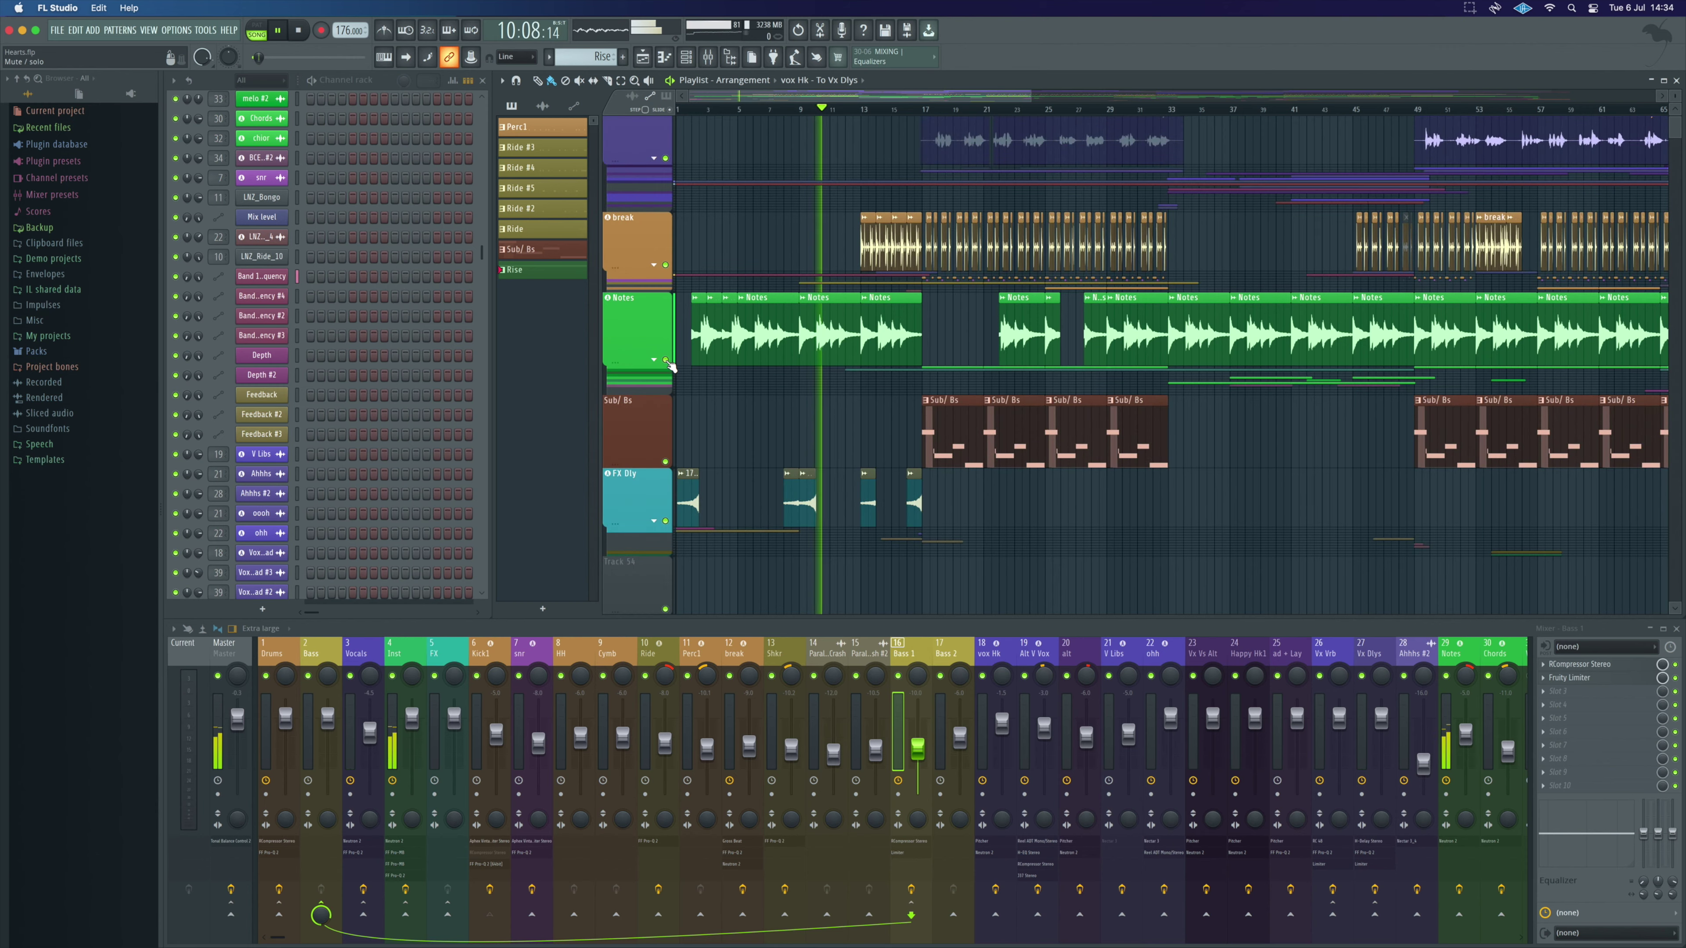
{"action": "left_click", "coordinate": [778, 110]}
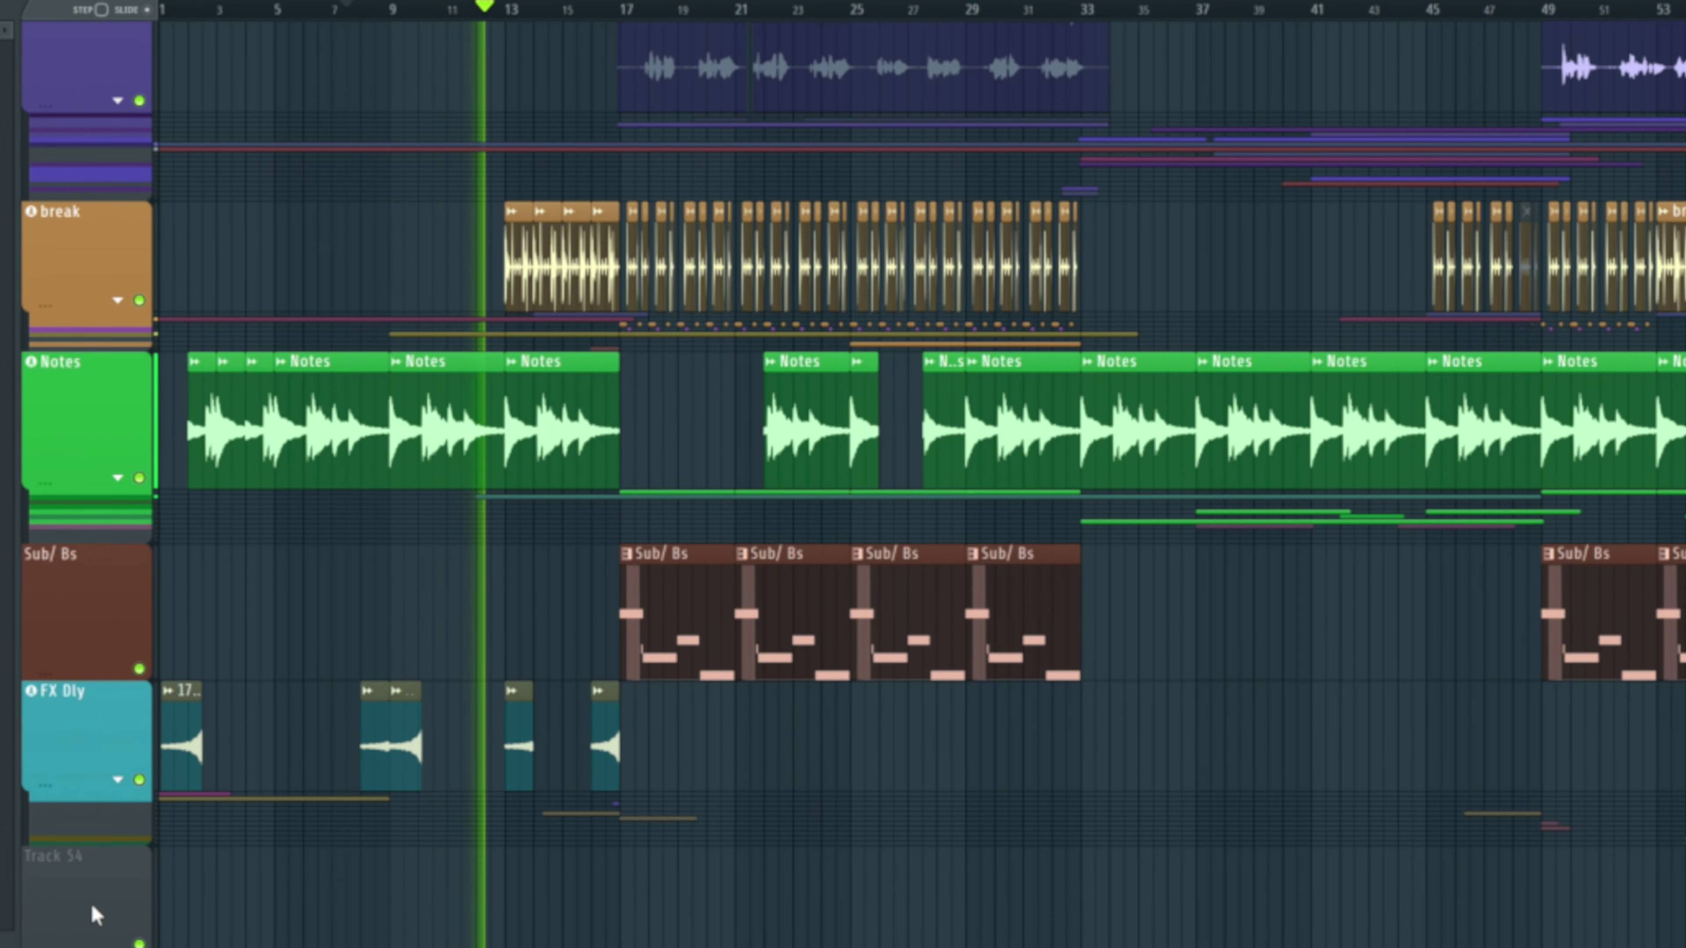
{"action": "left_click", "coordinate": [119, 782]}
- Stop playback and solo the crash hits on Track 47, then Track 45
{"action": "scroll", "coordinate": [301, 602], "scroll_direction": "down", "scroll_amount": 3}
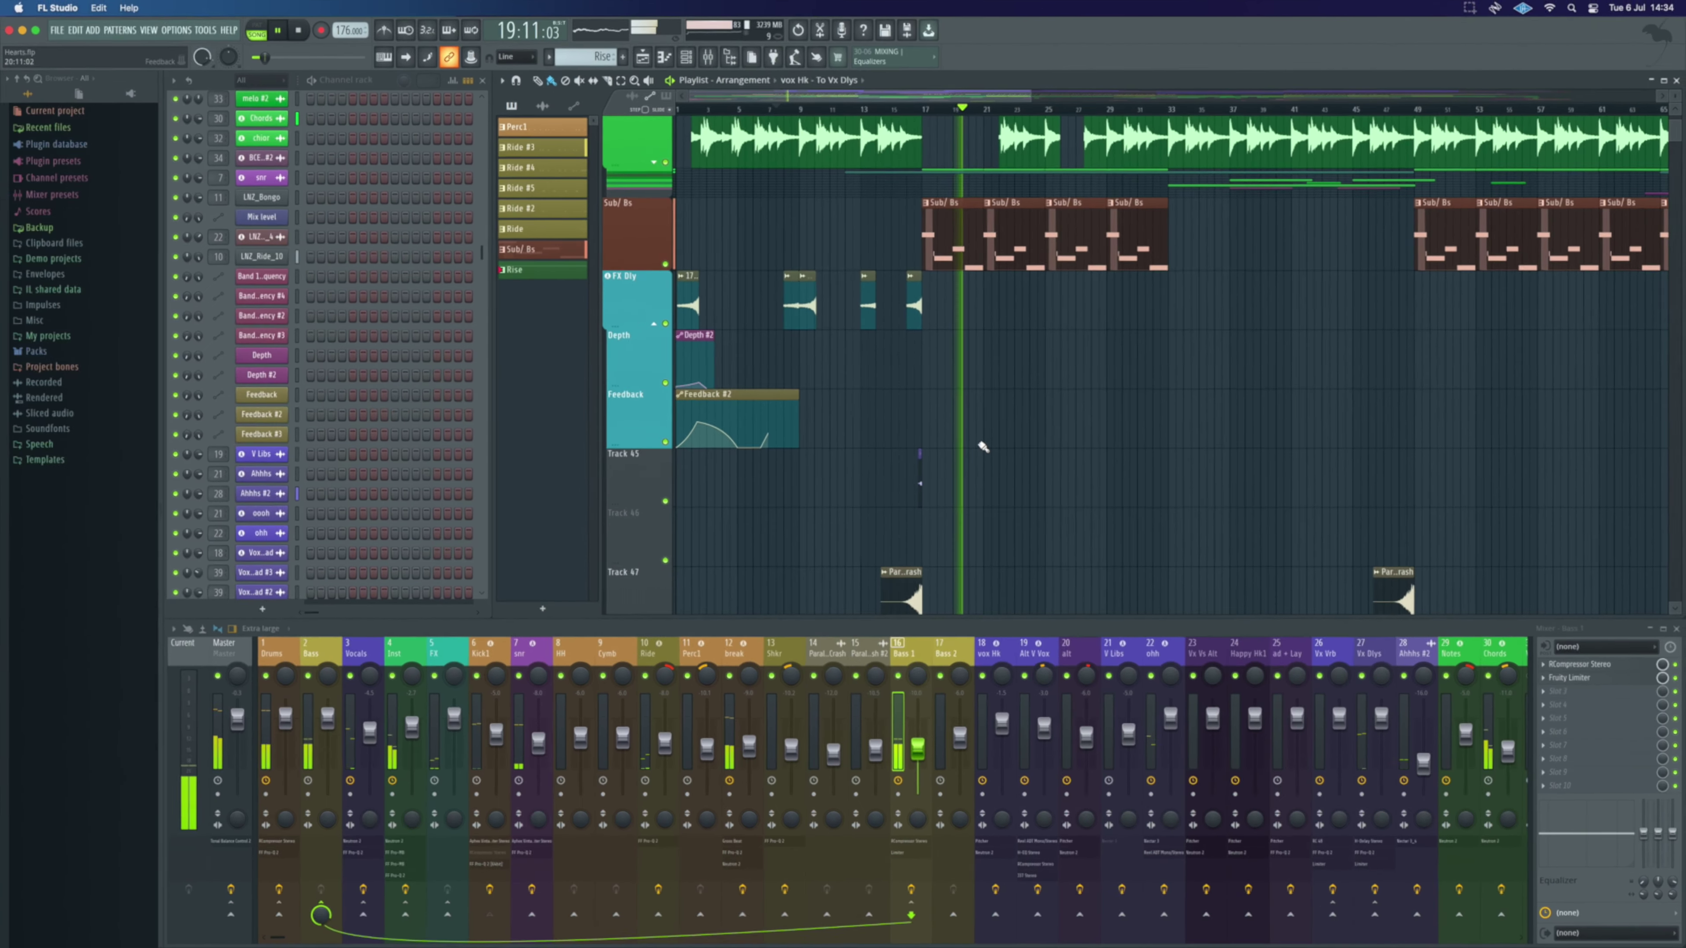
{"action": "key", "text": "space"}
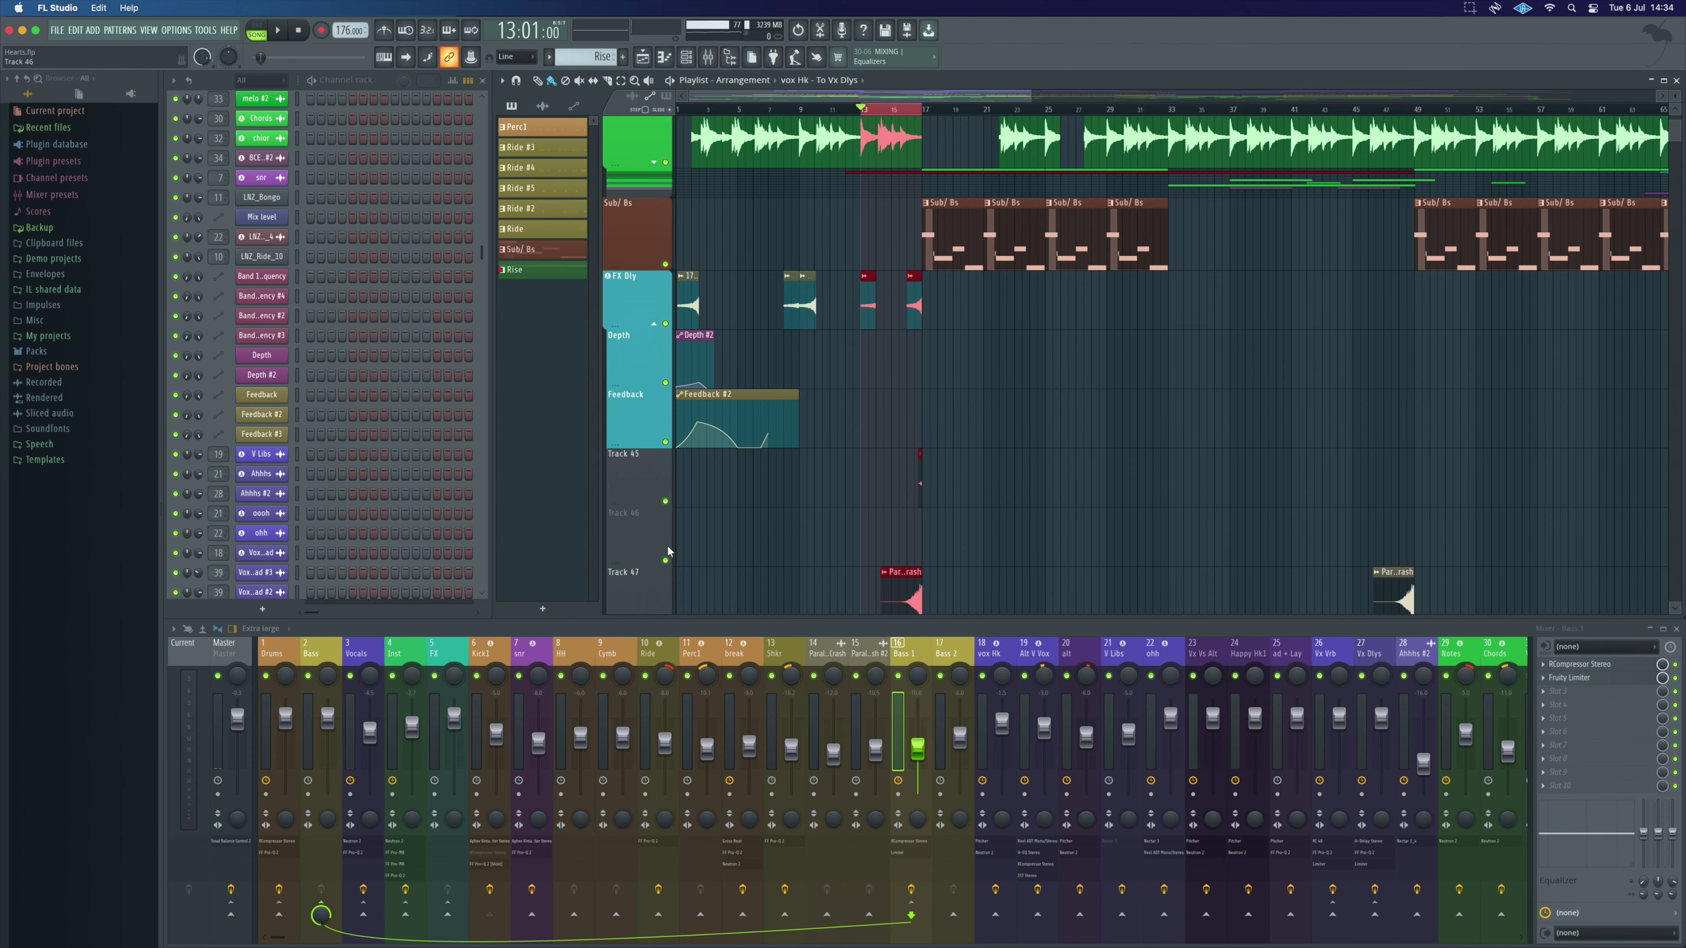
{"action": "scroll", "coordinate": [704, 557], "scroll_direction": "down", "scroll_amount": 3}
{"action": "right_click", "coordinate": [666, 423]}
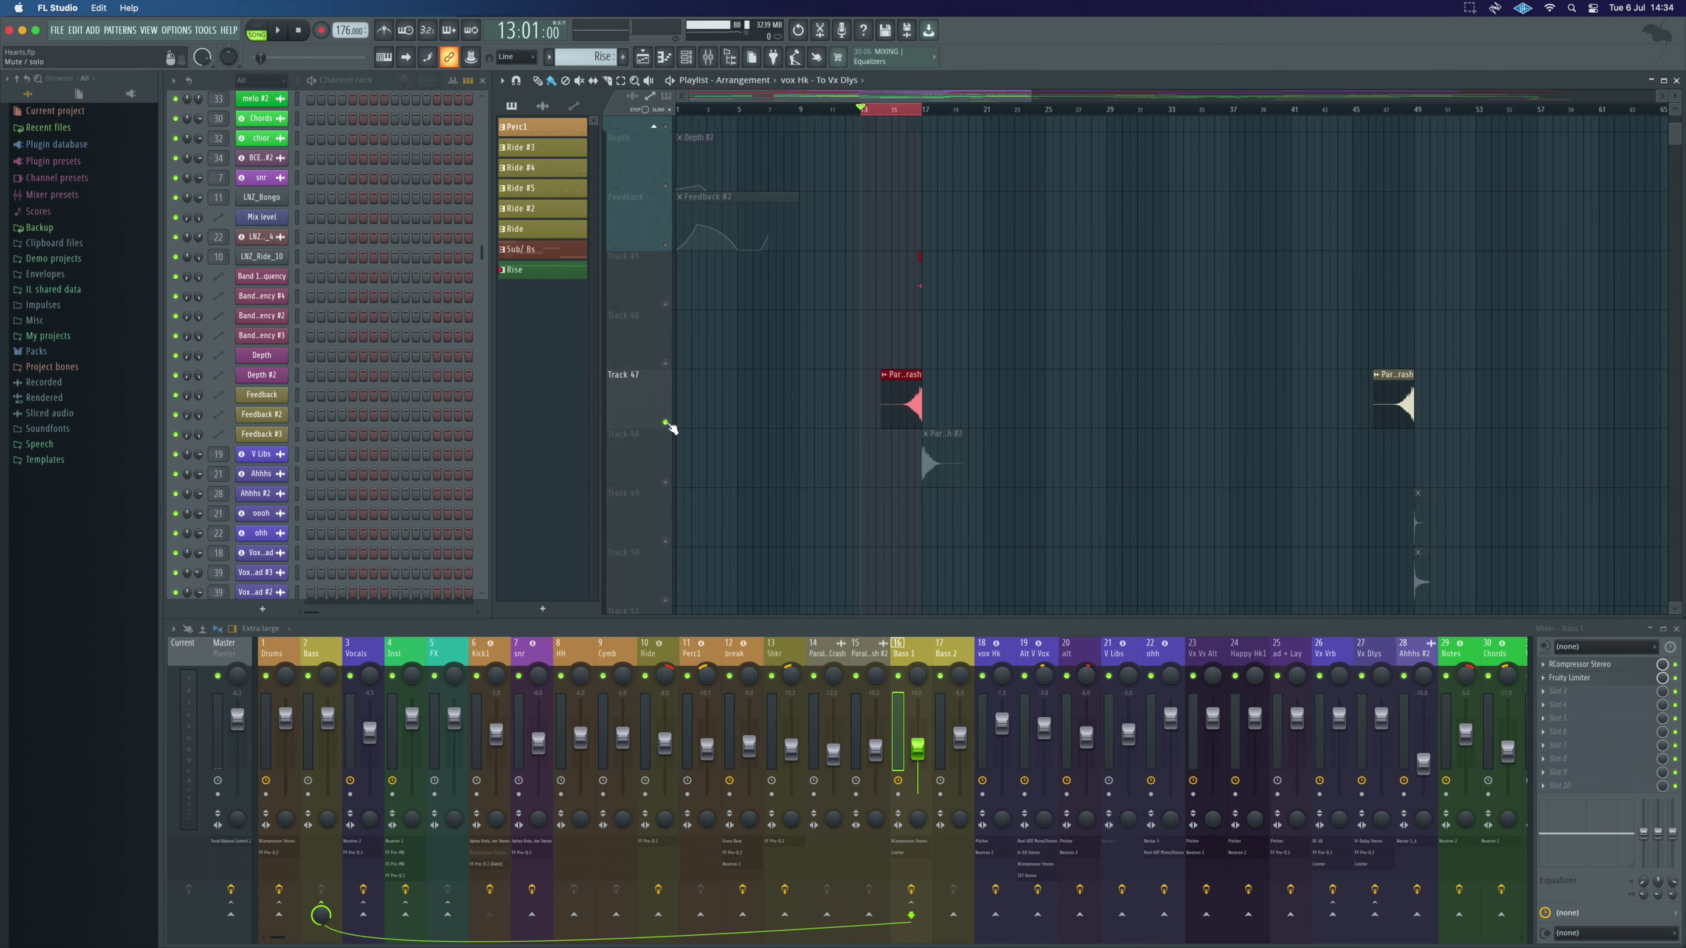
{"action": "right_click", "coordinate": [665, 303]}
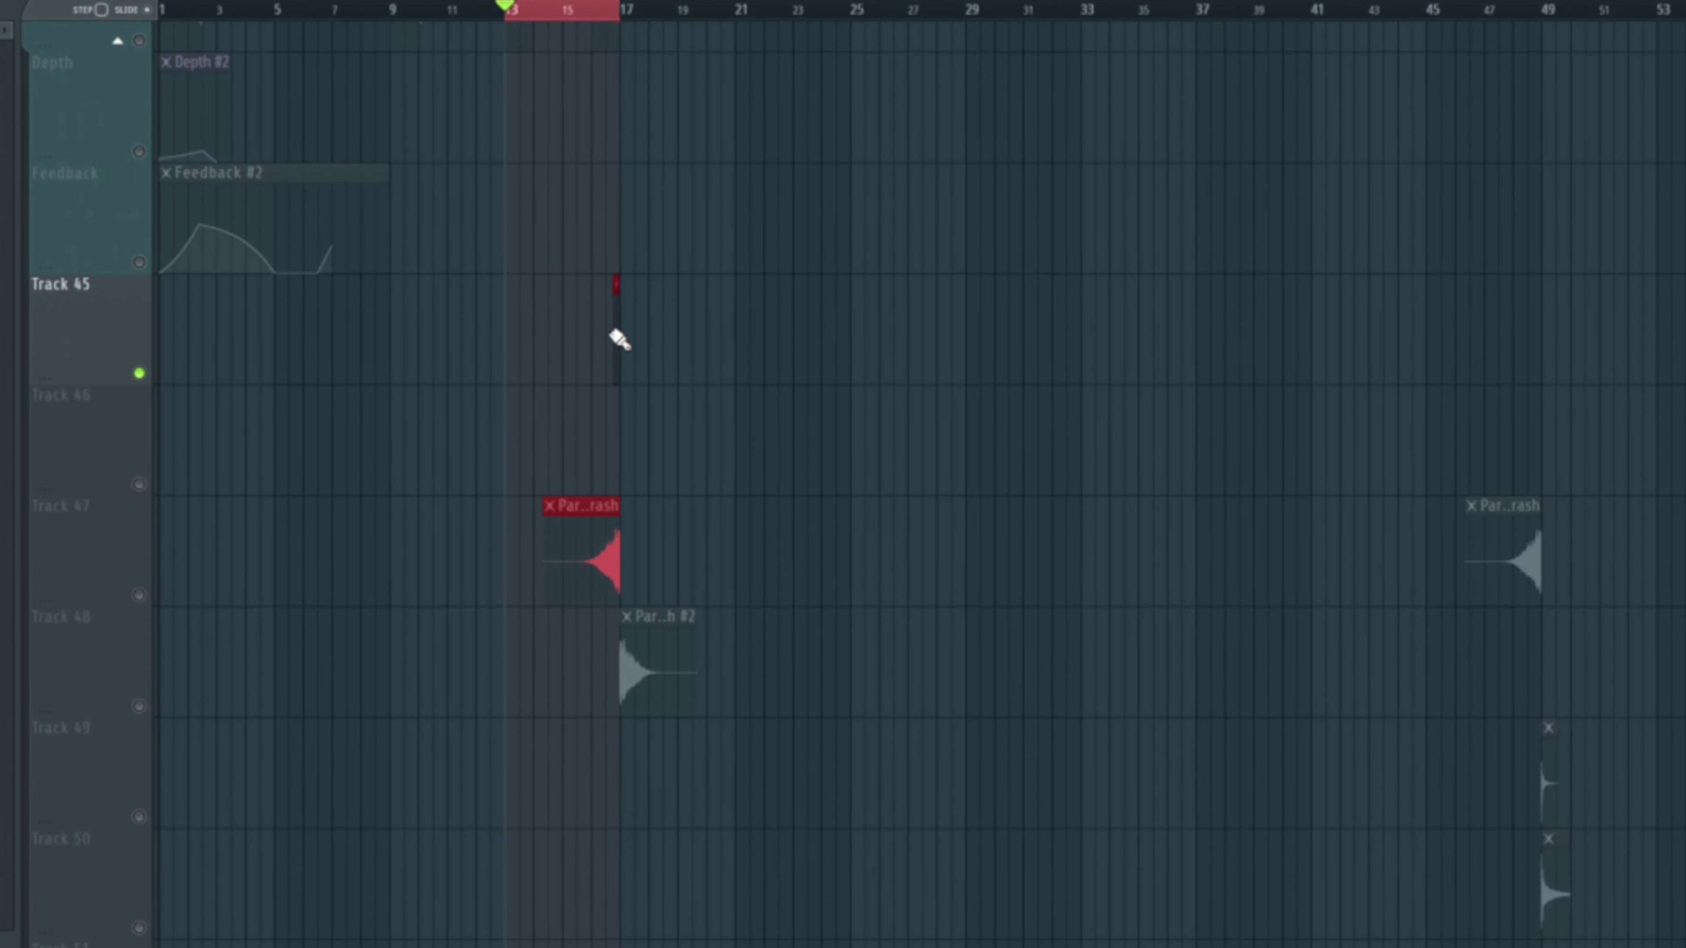
{"action": "right_click", "coordinate": [139, 595]}
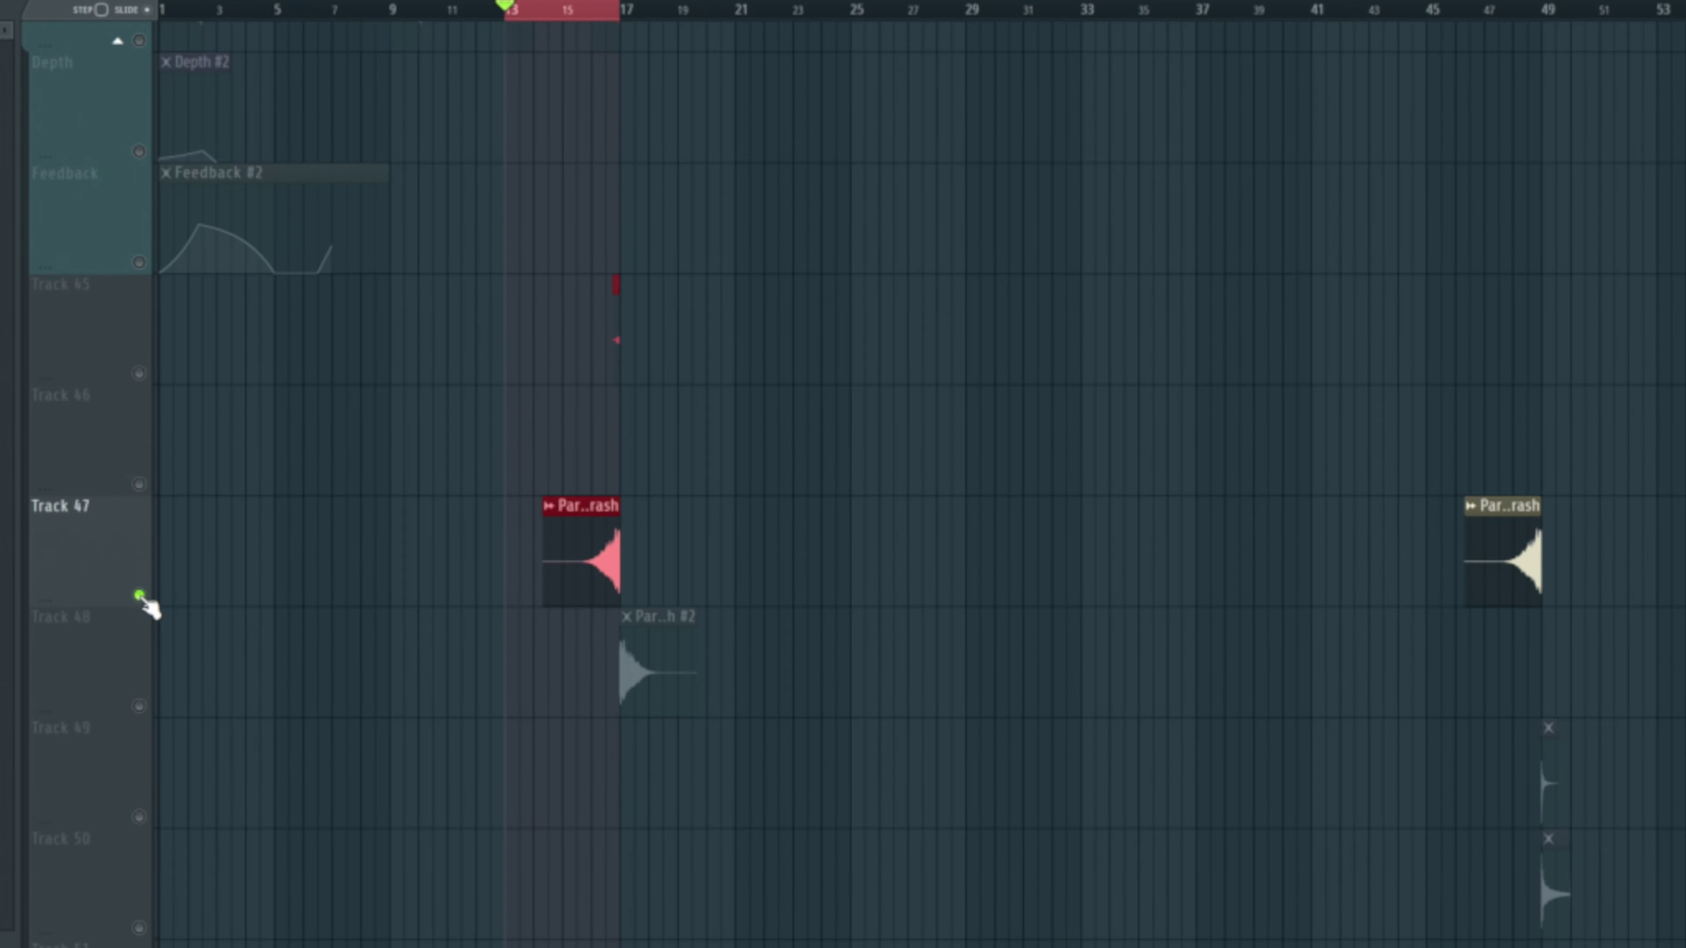
{"action": "right_click", "coordinate": [140, 373]}
- Loop bars 16–17 to hear Track 45's crash, then unsolo and replay from just before bar 16
{"action": "left_click", "coordinate": [602, 18]}
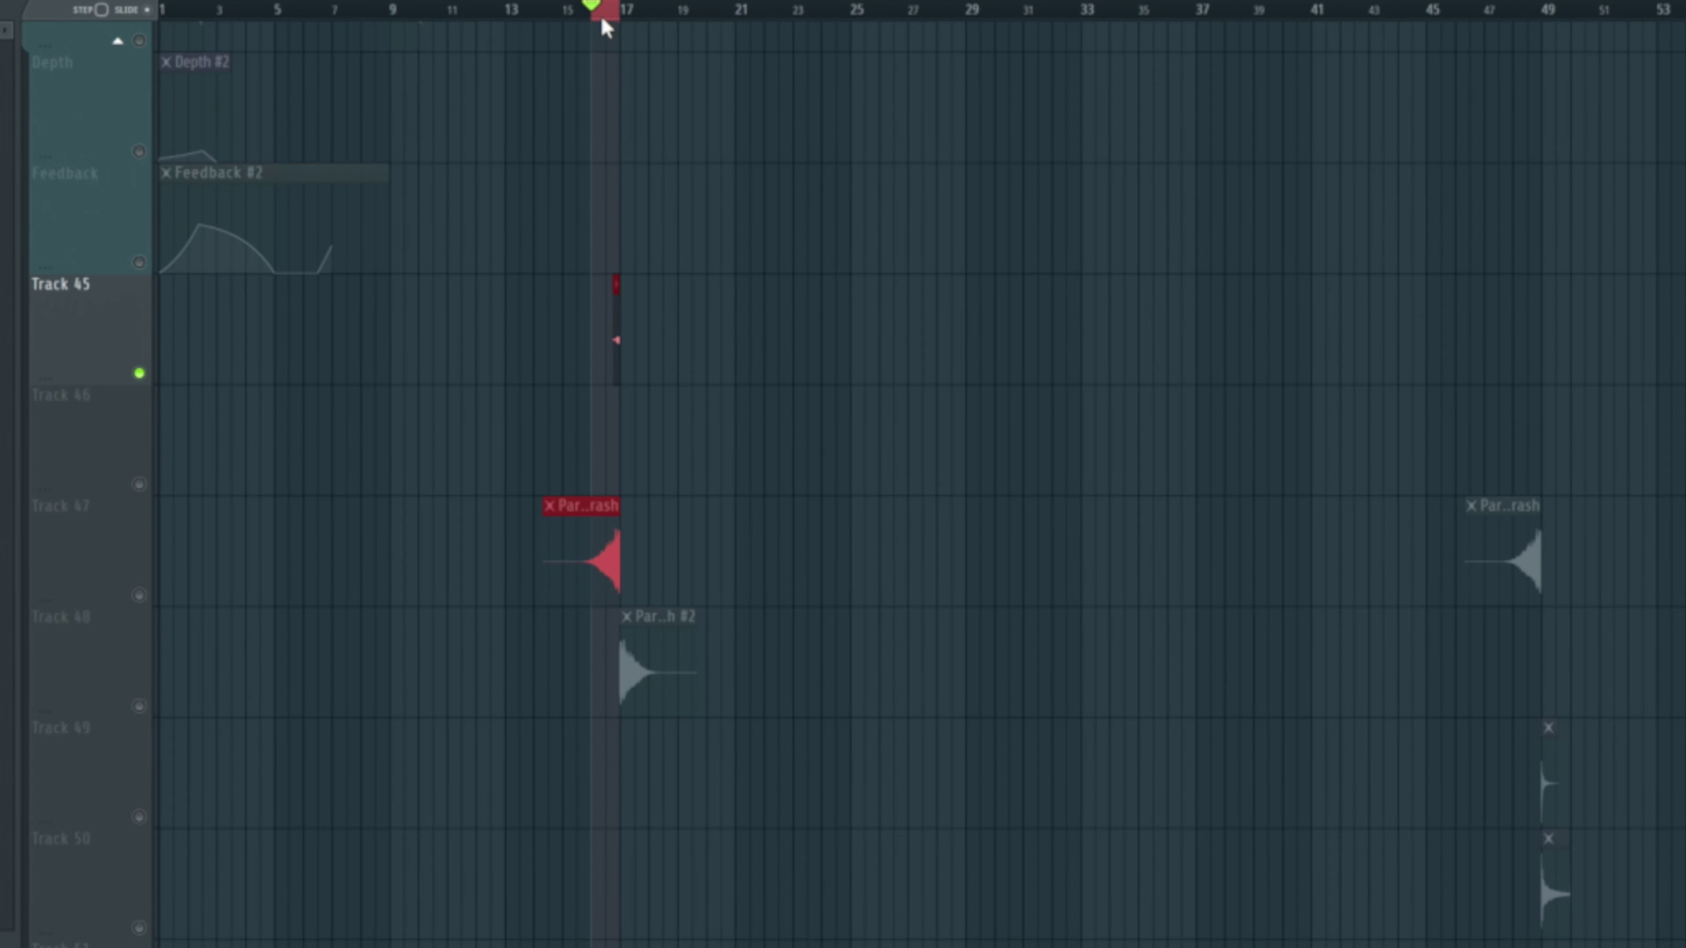
{"action": "key", "text": "space"}
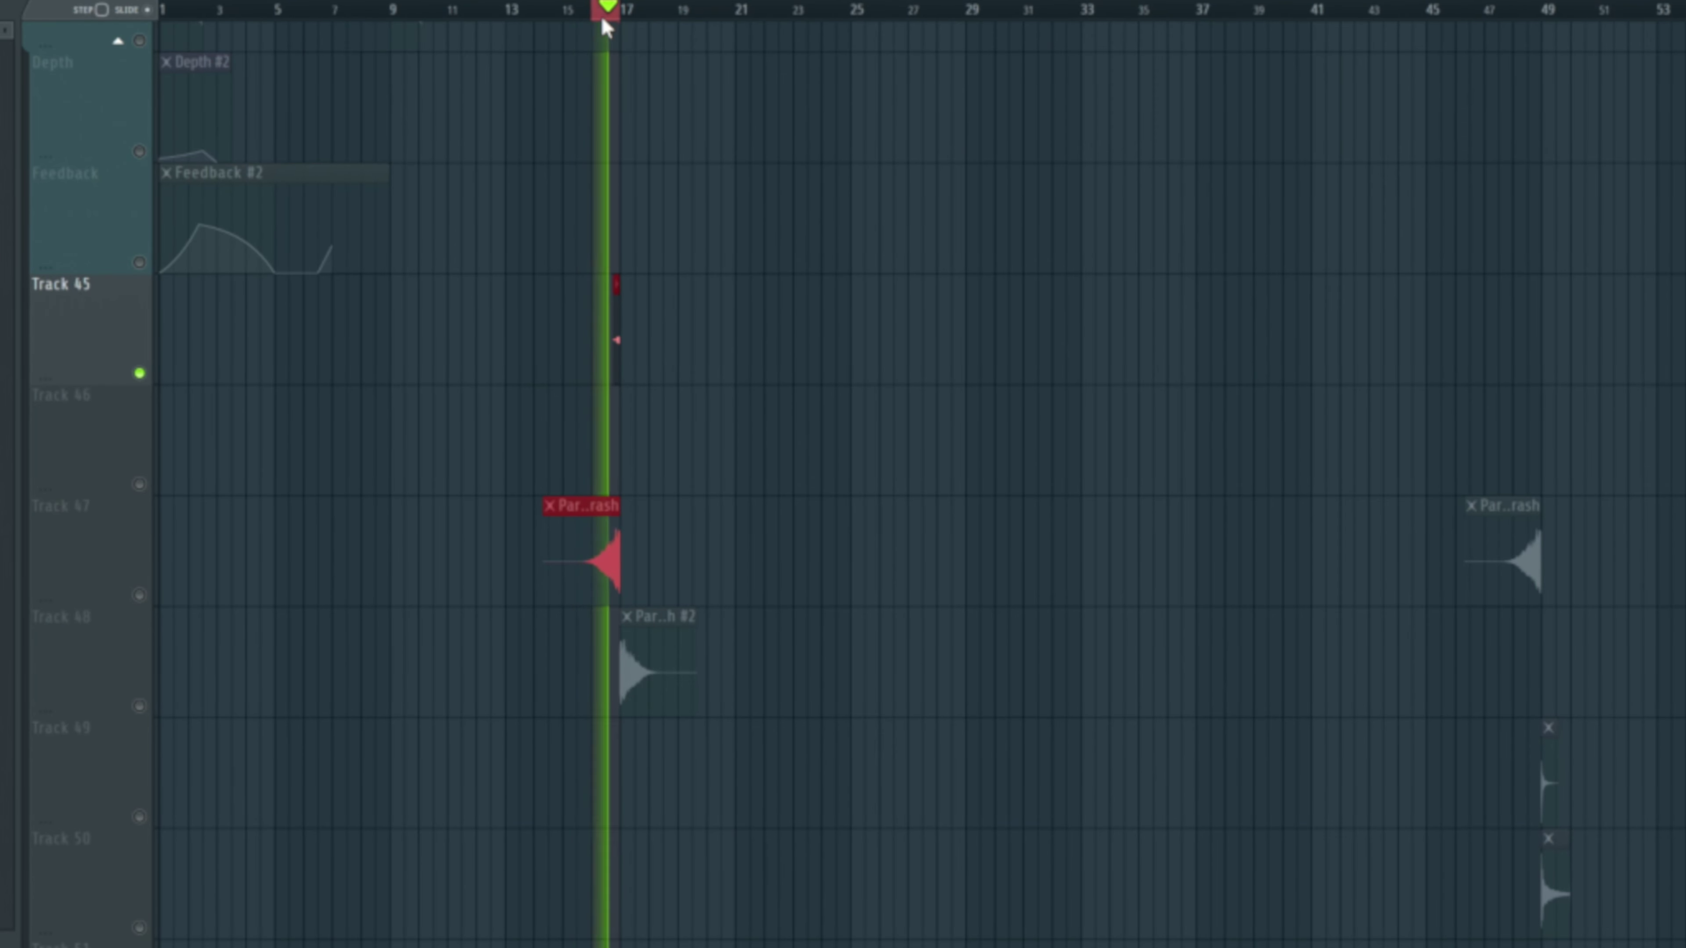
{"action": "key", "text": "space"}
{"action": "right_click", "coordinate": [139, 373]}
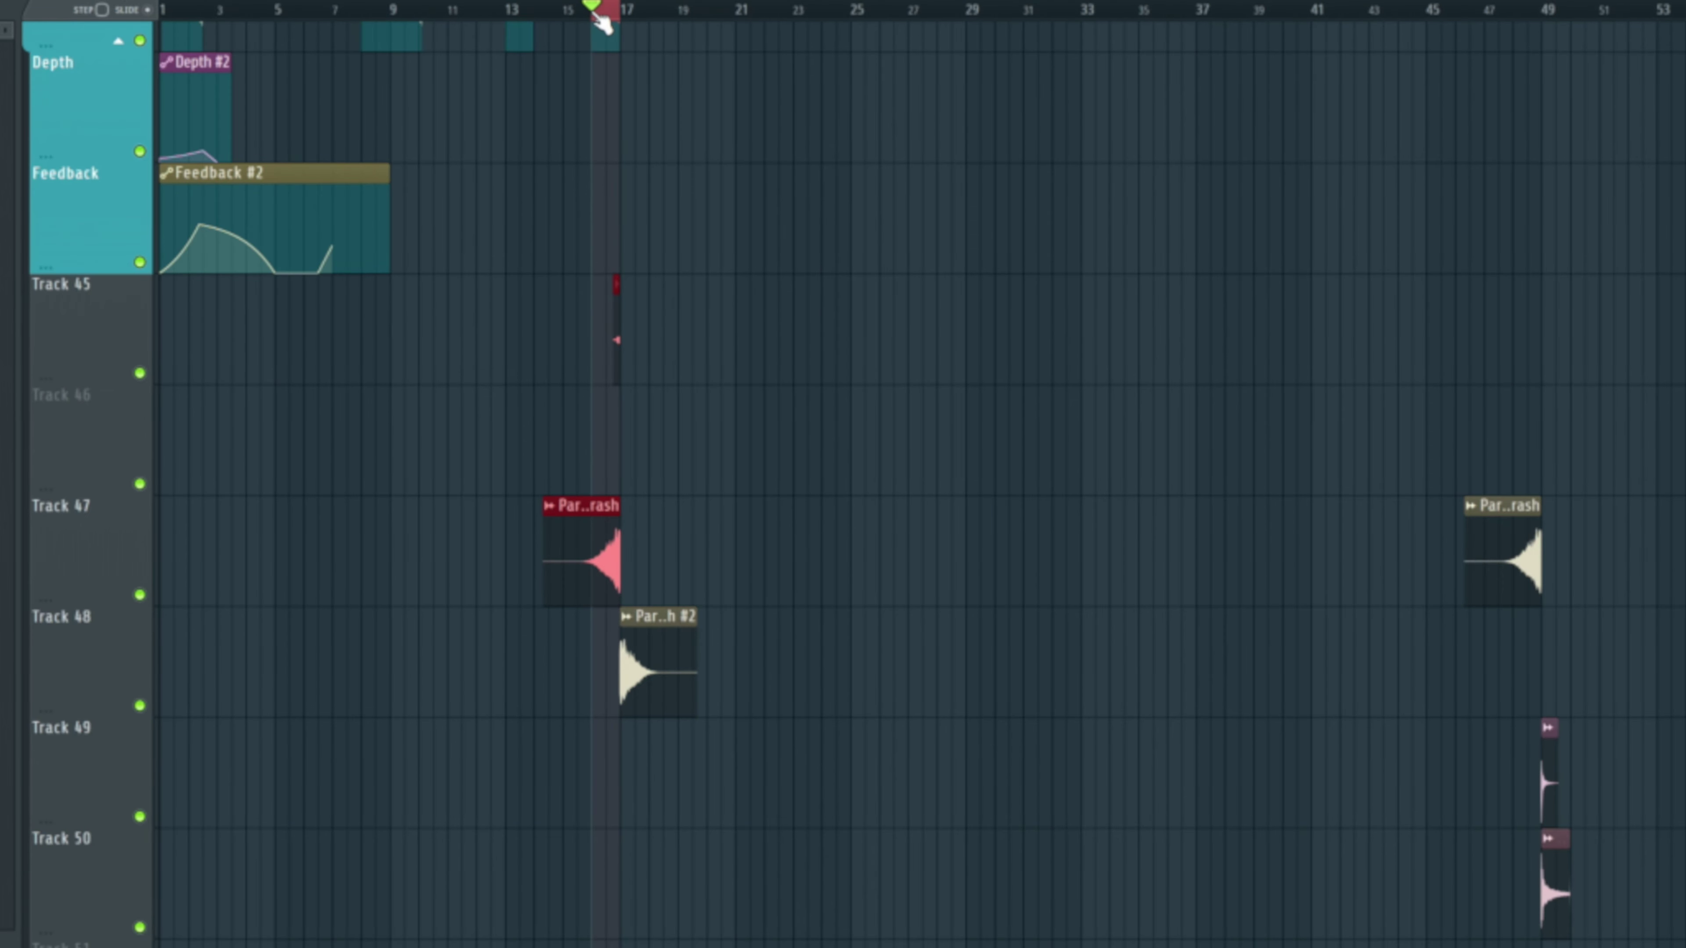
{"action": "left_click_drag", "start_coordinate": [600, 21], "coordinate": [569, 12]}
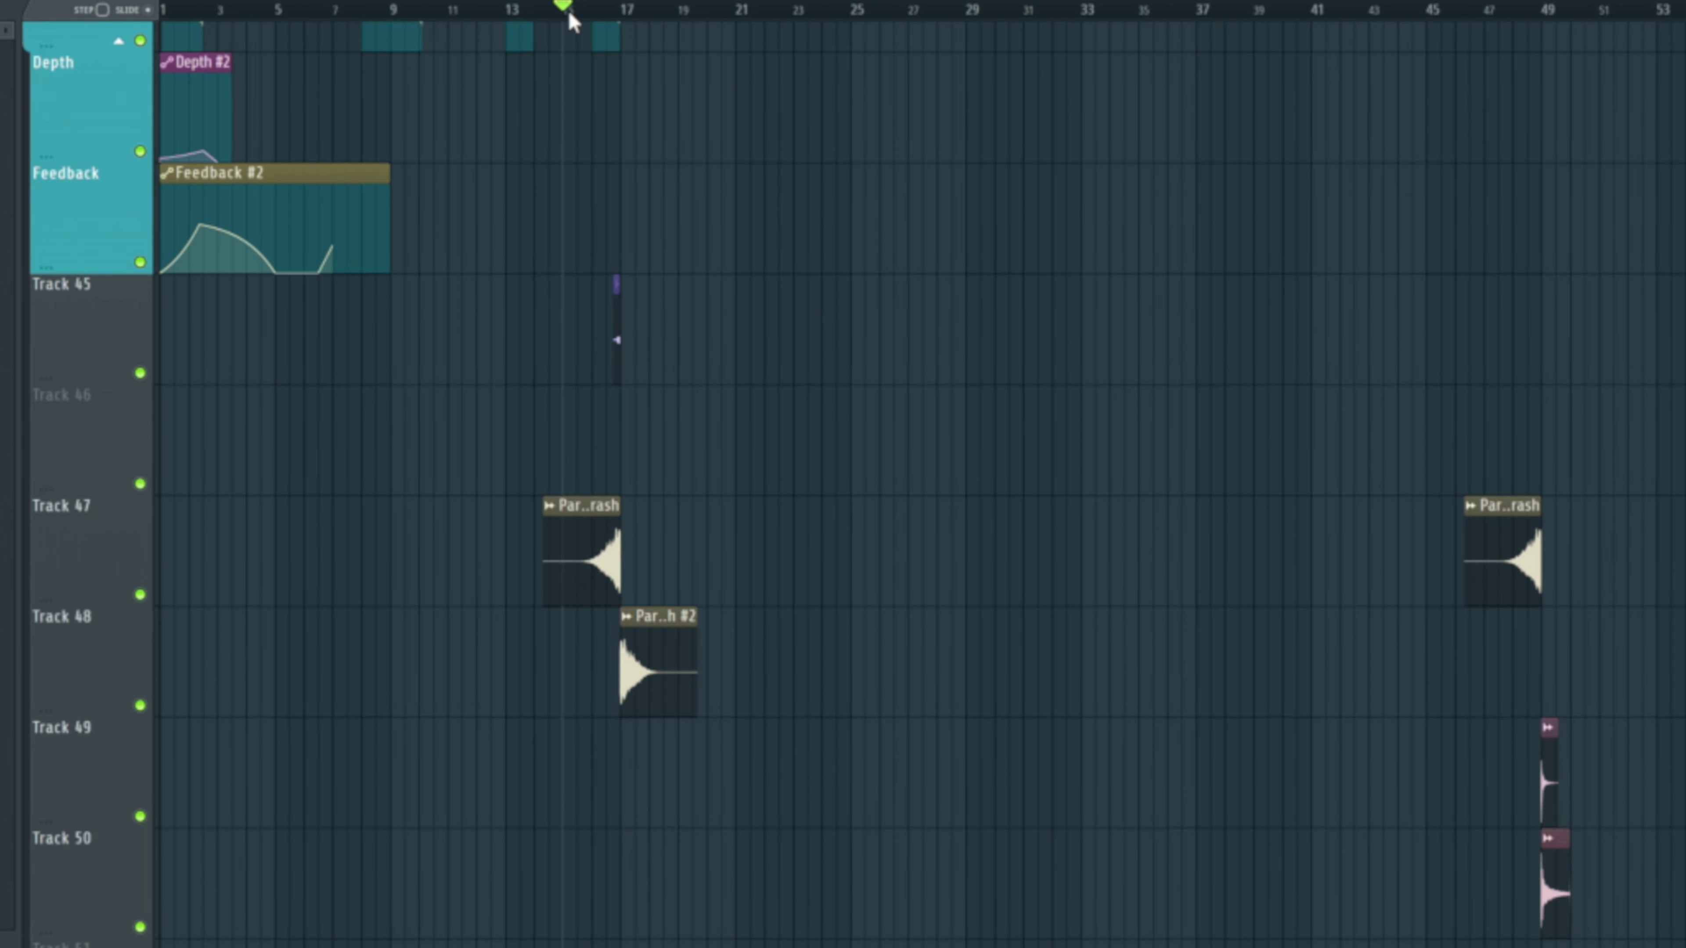
{"action": "key", "text": "space"}
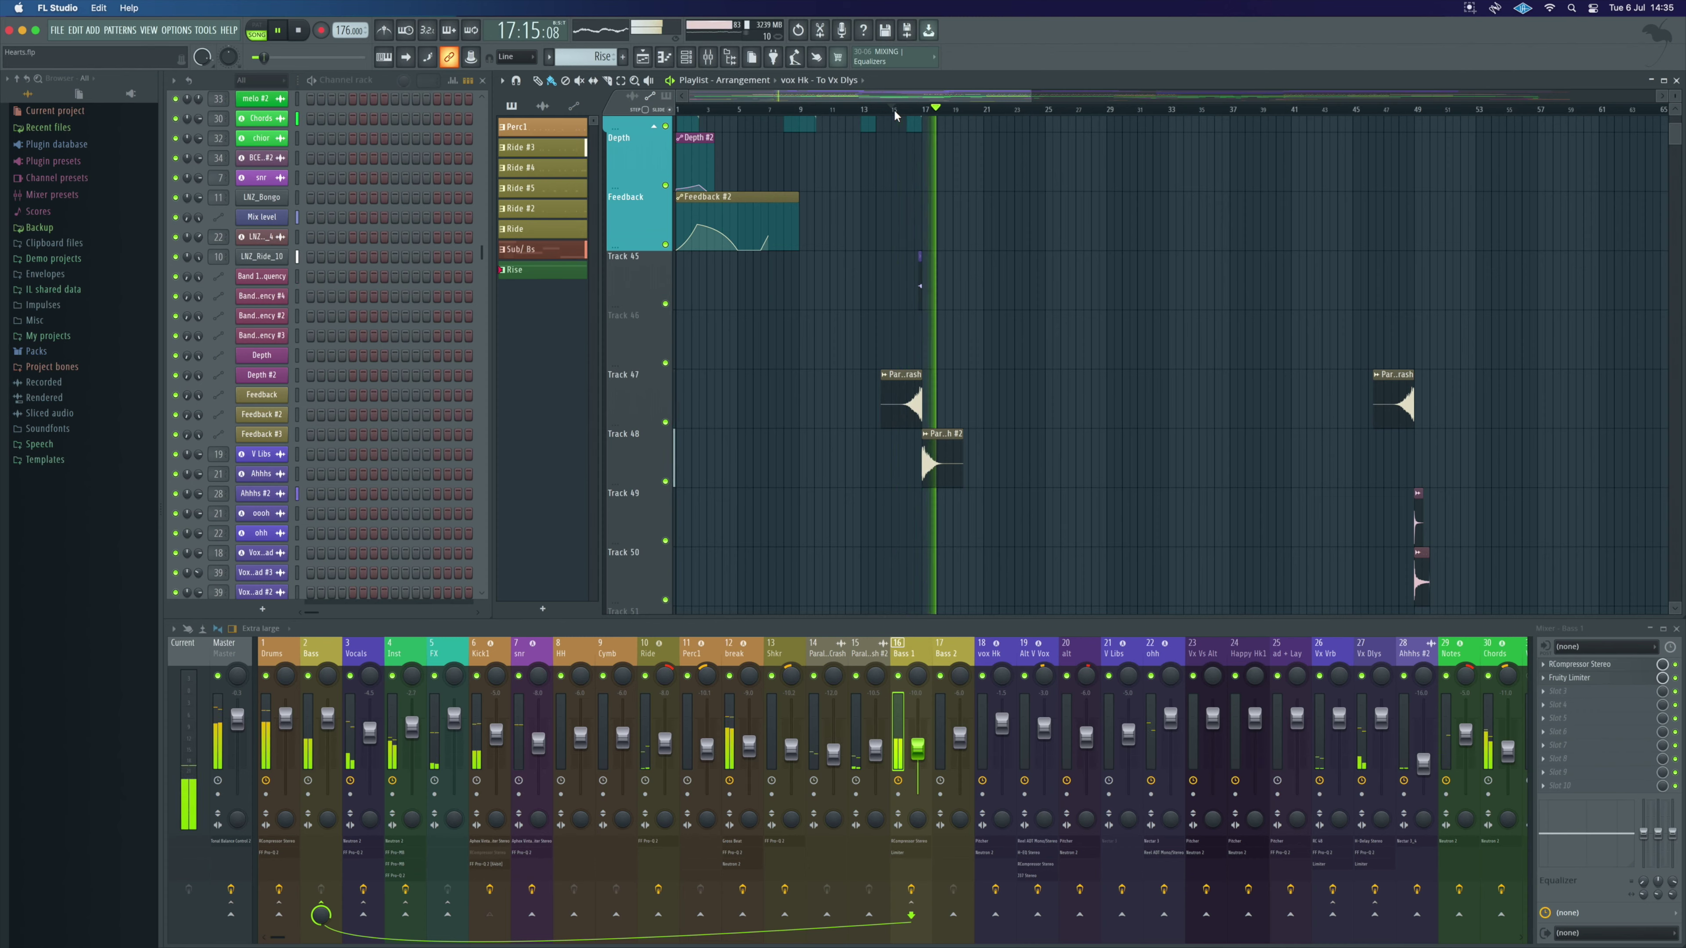
{"action": "key", "text": "space"}
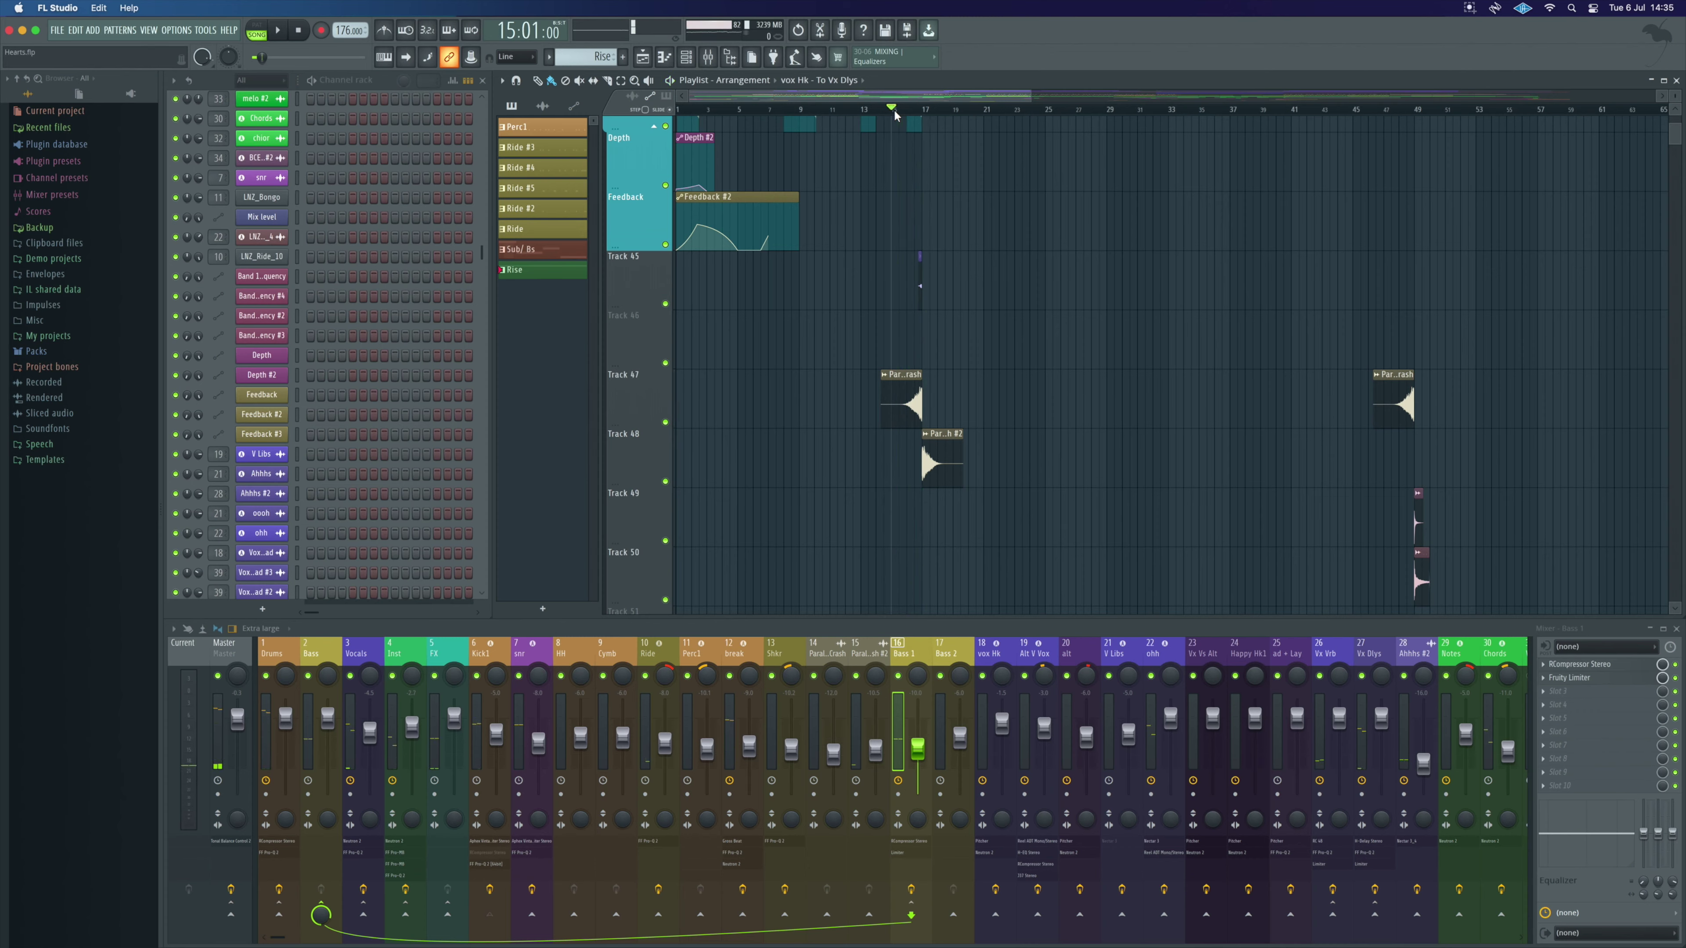
{"action": "scroll", "coordinate": [1029, 402], "scroll_direction": "up", "scroll_amount": 5}
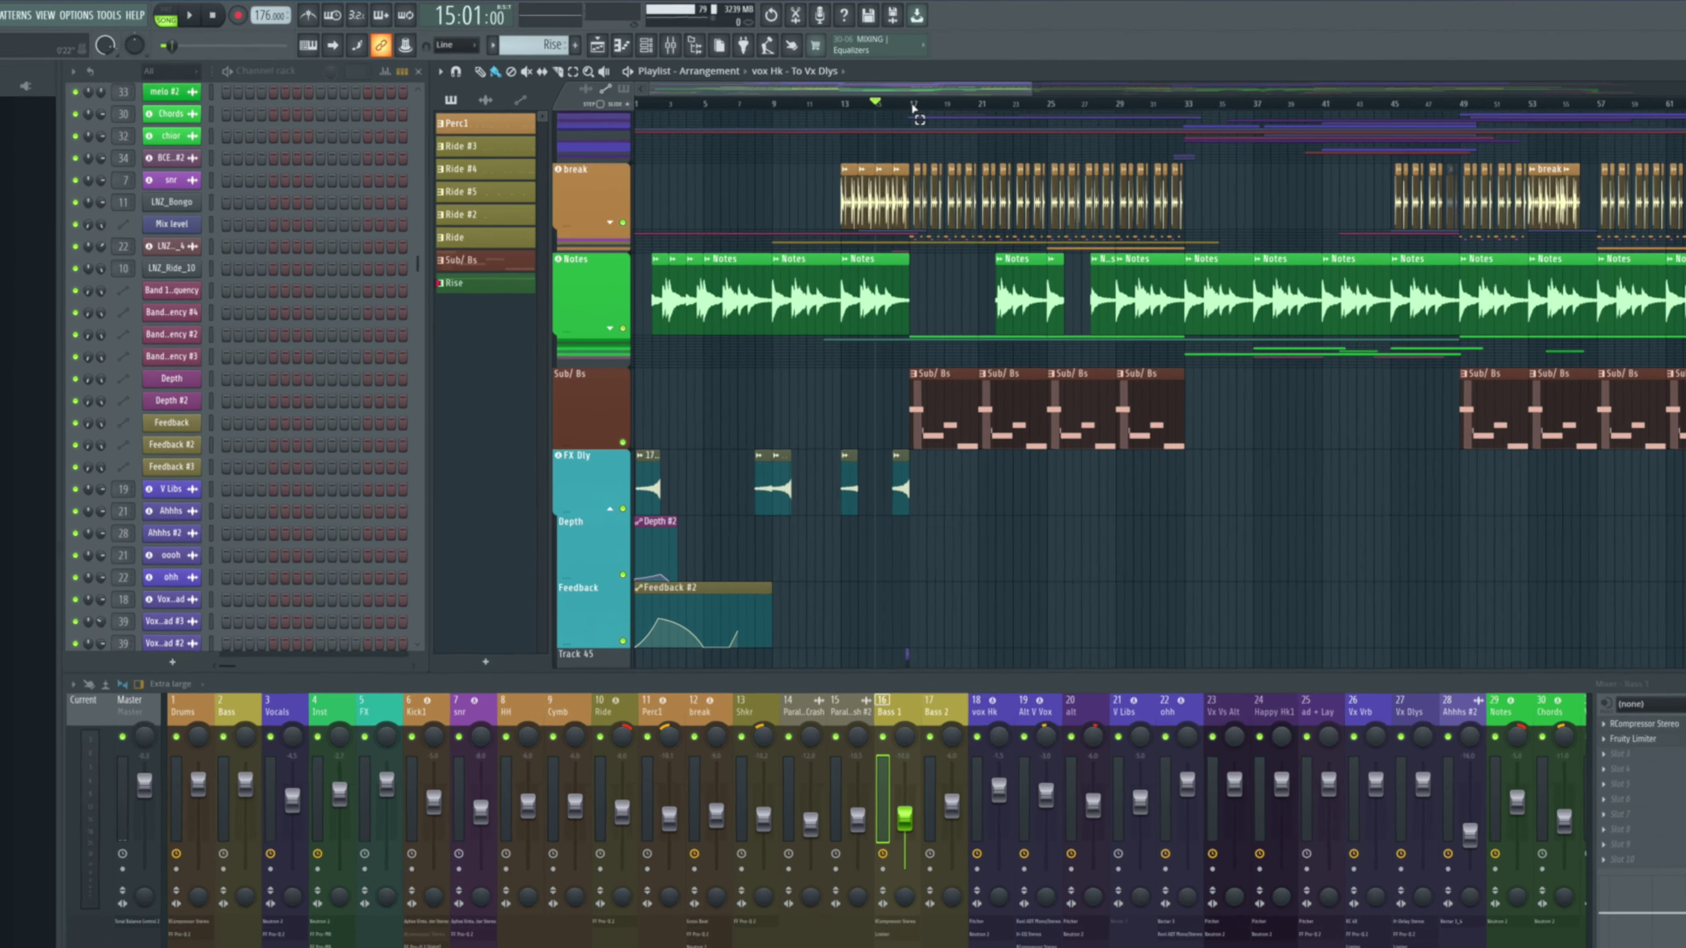
- Loop bars 17–33 and play them with the Sub/ Bs bass soloed
{"action": "left_click_drag", "start_coordinate": [934, 117], "coordinate": [1189, 113]}
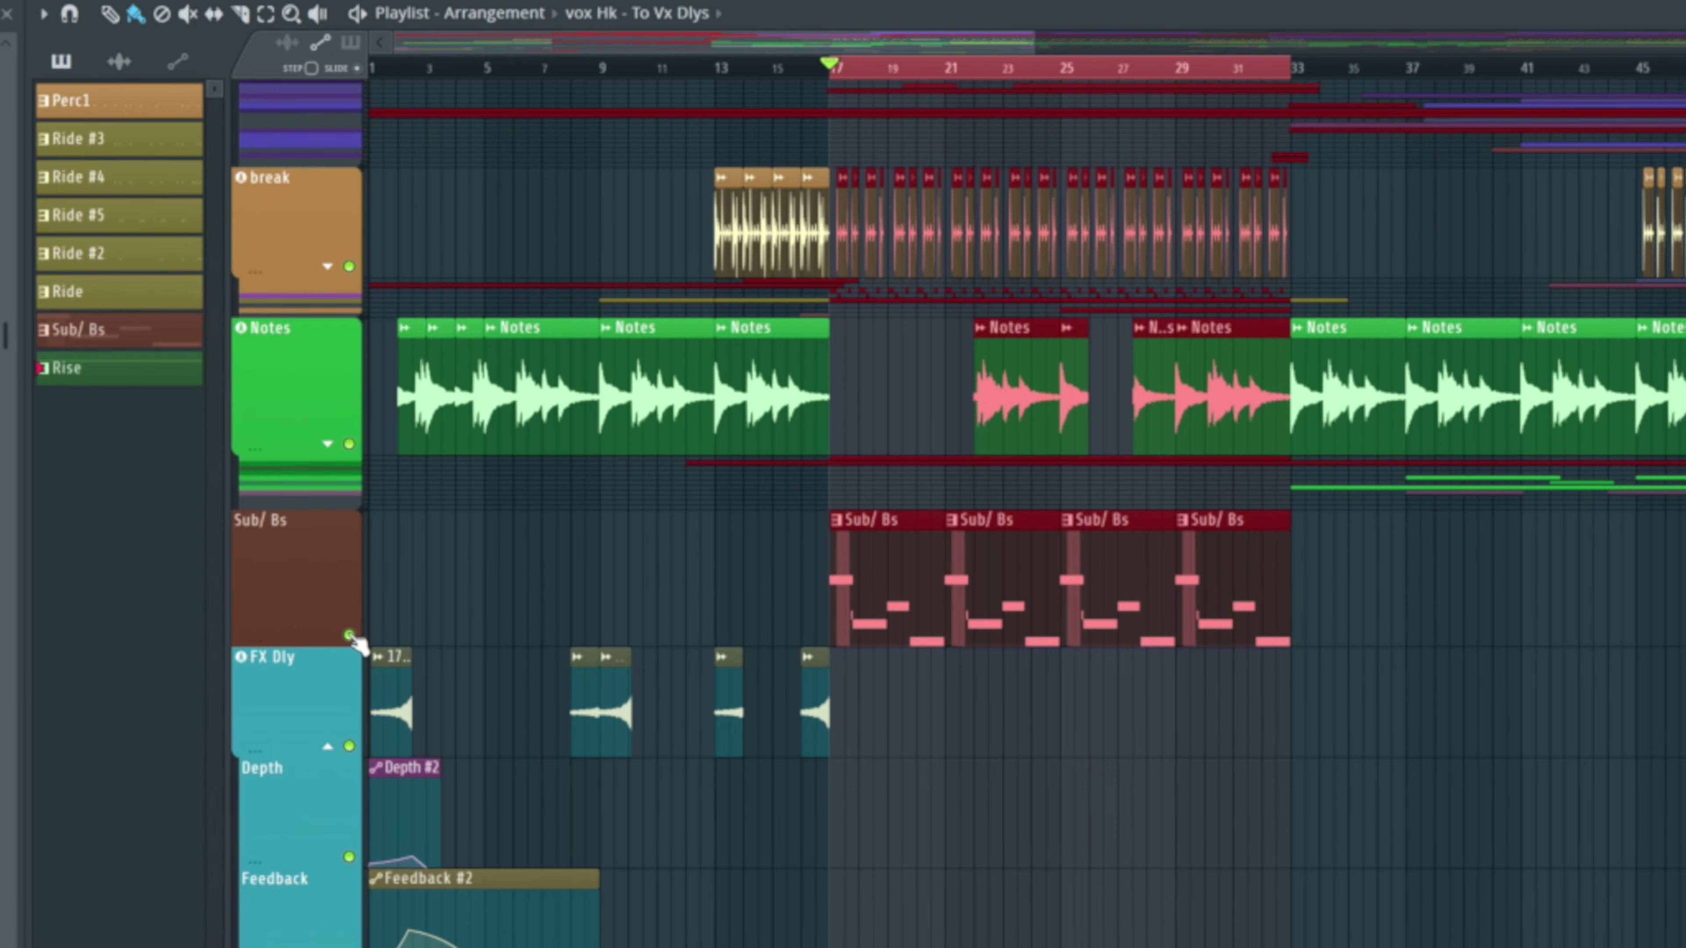
{"action": "right_click", "coordinate": [349, 635]}
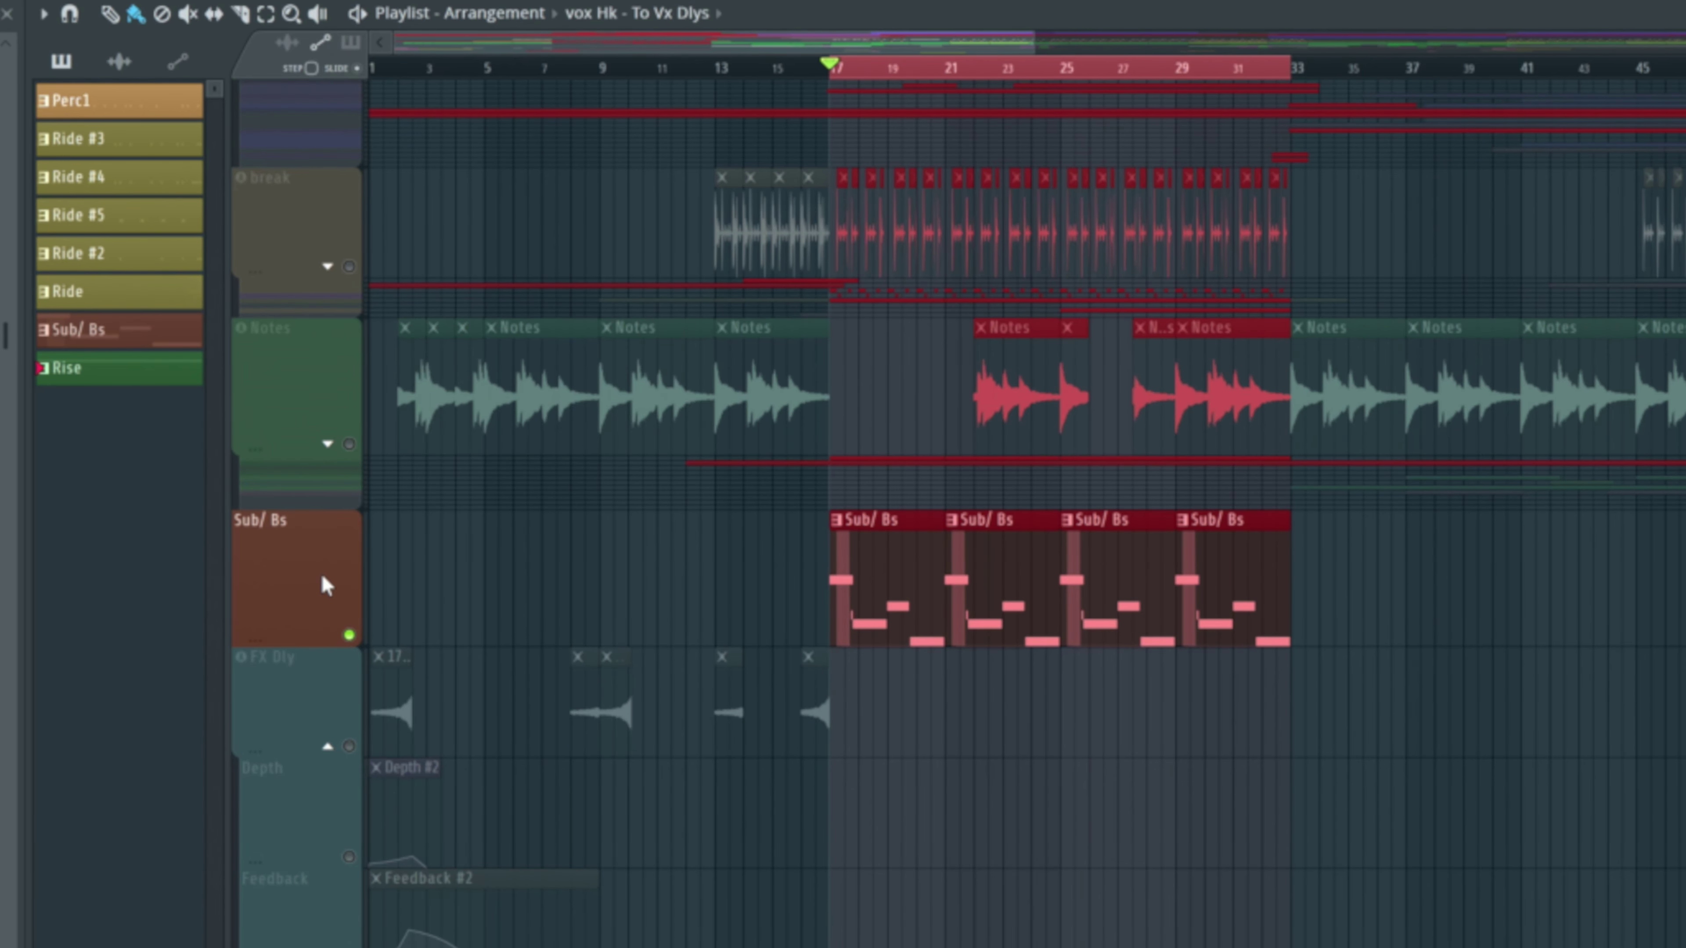
{"action": "key", "text": "space"}
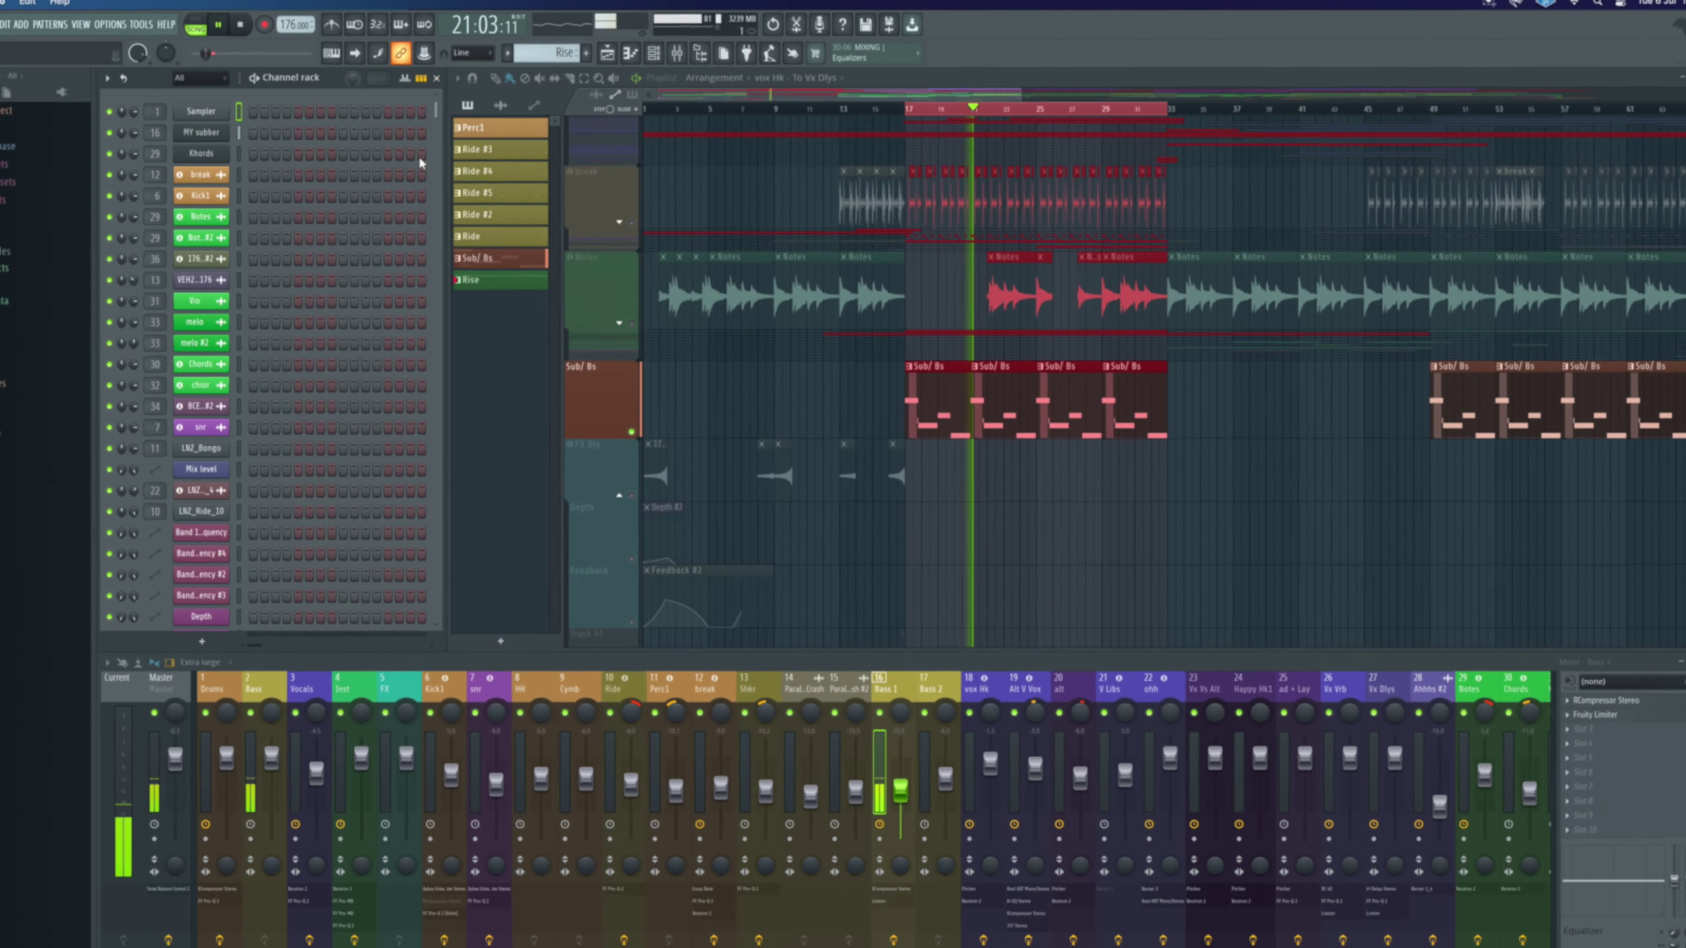
- Inspect the MY subber synth and Fruity Limiter, then release the Sub/ Bs solo
{"action": "left_click", "coordinate": [203, 136]}
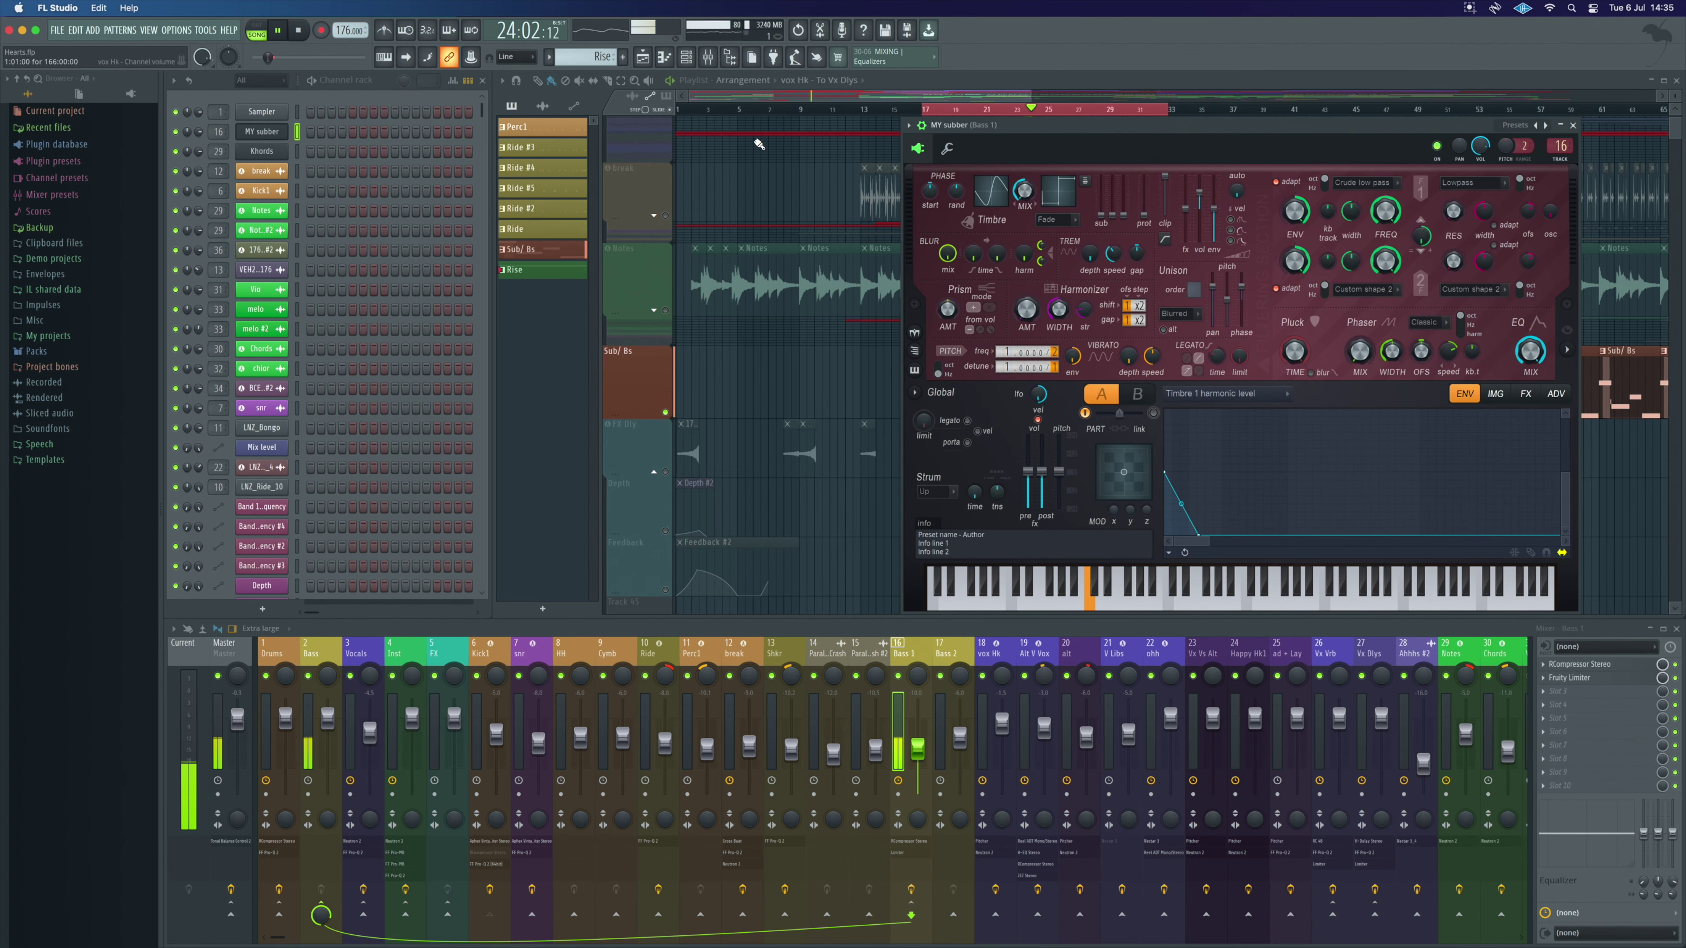
{"action": "left_click", "coordinate": [1572, 125]}
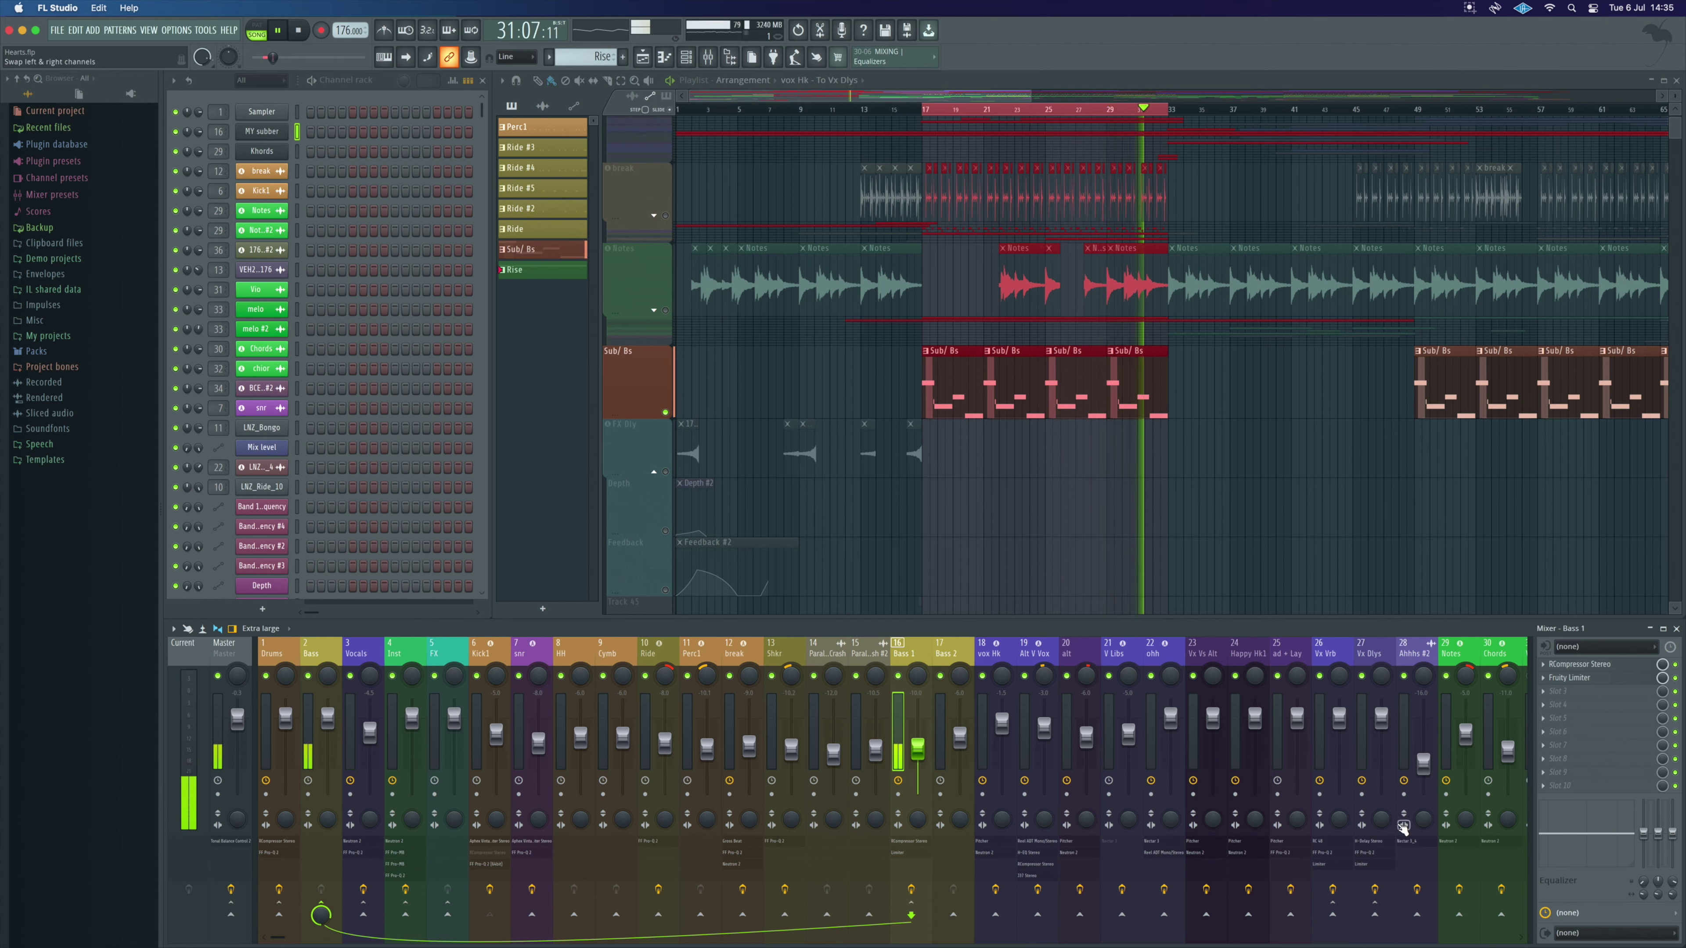
{"action": "left_click", "coordinate": [1590, 679]}
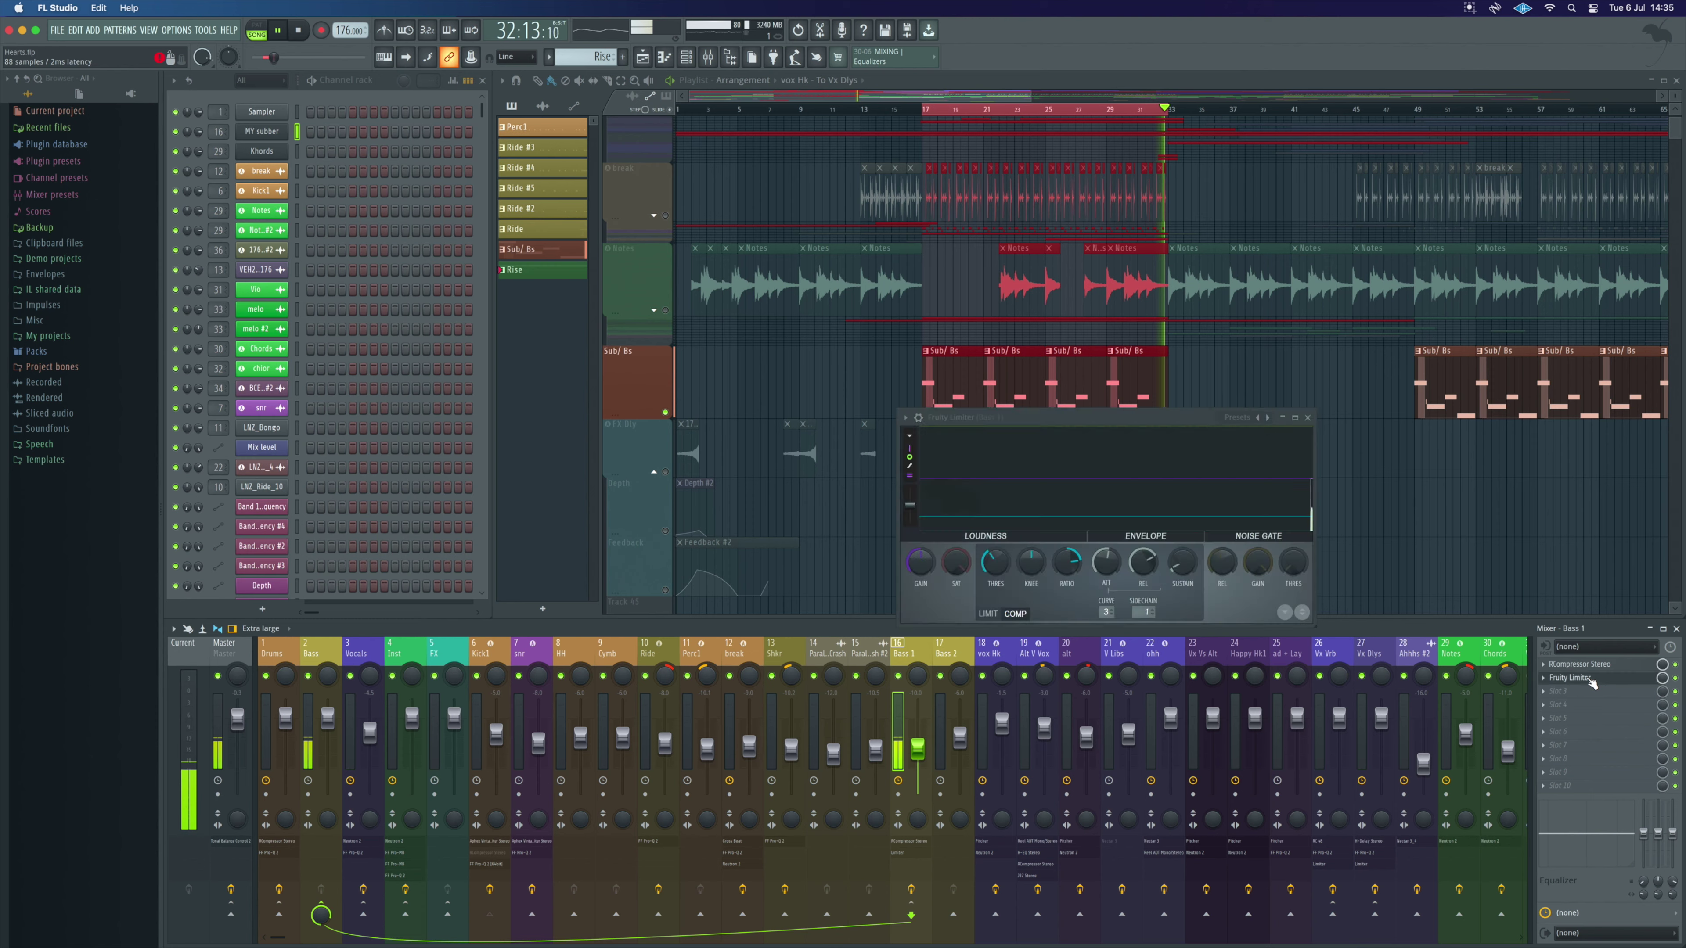
{"action": "left_click", "coordinate": [1590, 678]}
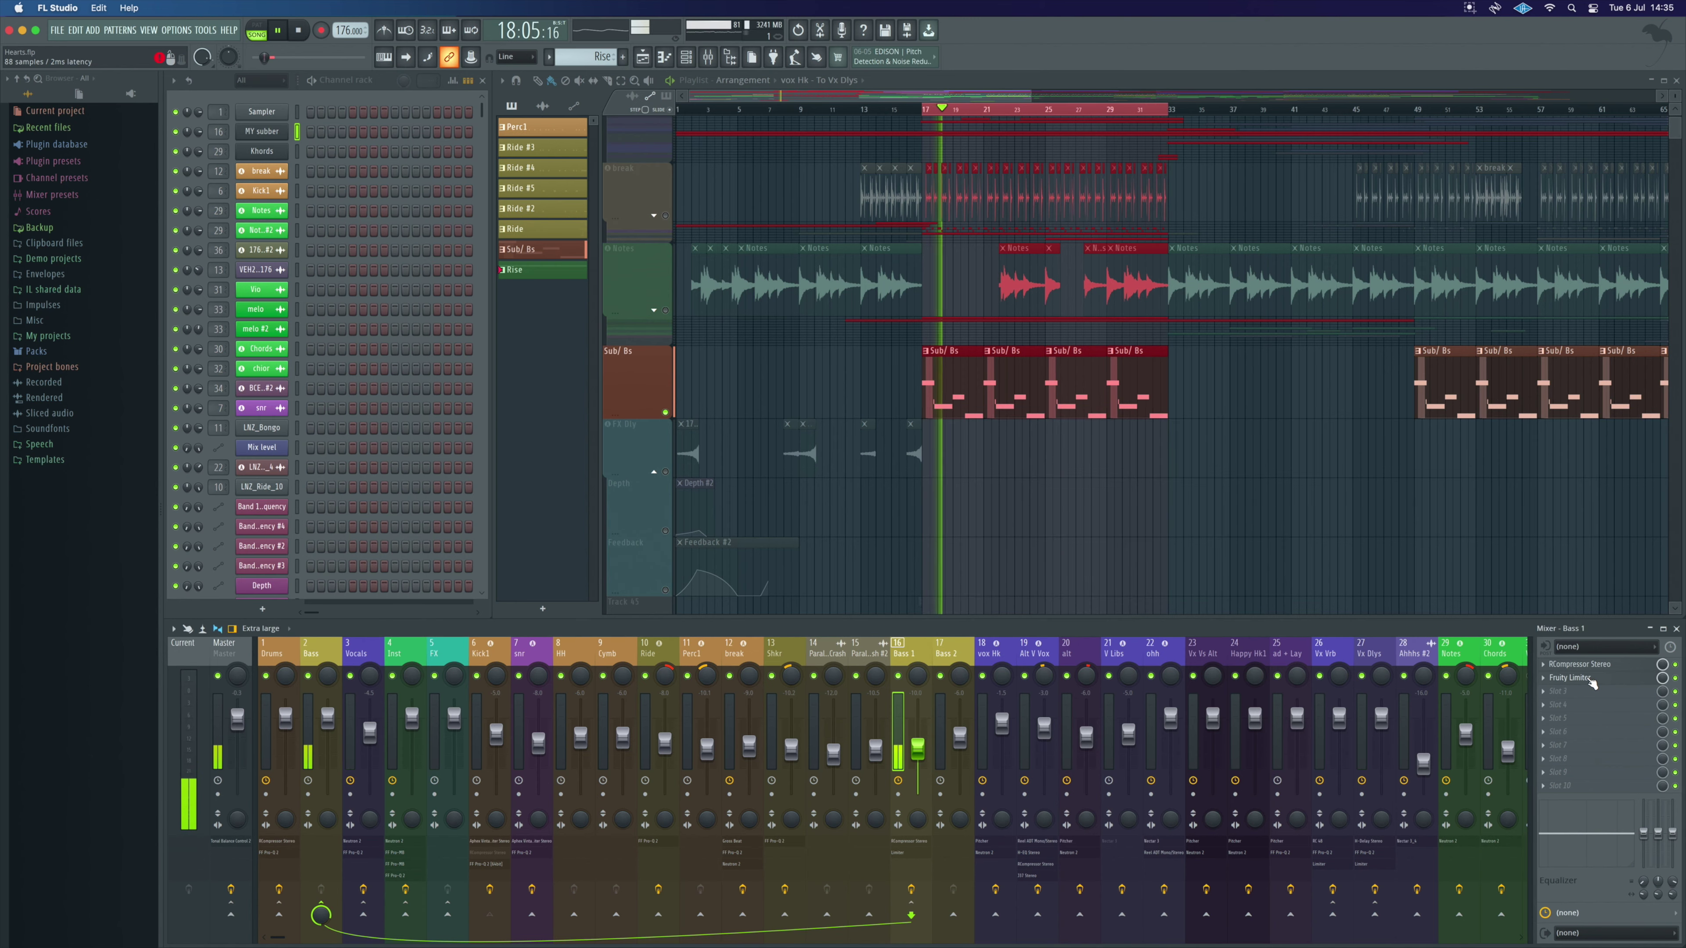
{"action": "left_click", "coordinate": [665, 413]}
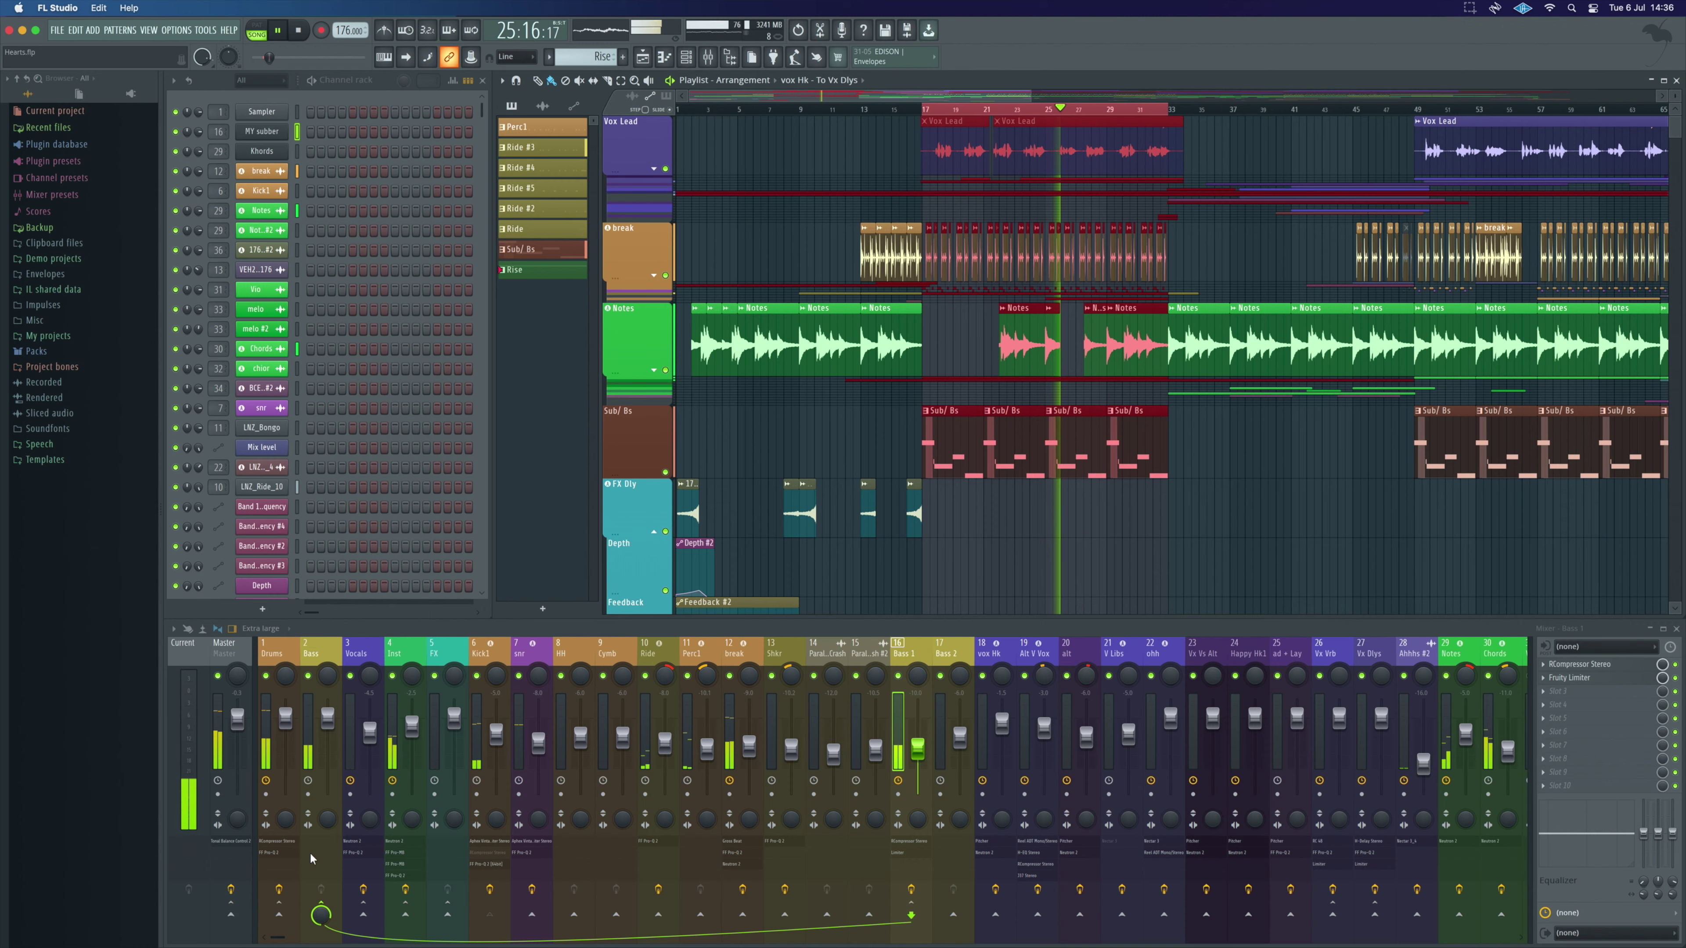
- Solo the Drums mixer channel, expand the break group, and solo break, then Kick1
{"action": "right_click", "coordinate": [265, 676]}
{"action": "right_click", "coordinate": [266, 676]}
{"action": "right_click", "coordinate": [266, 676]}
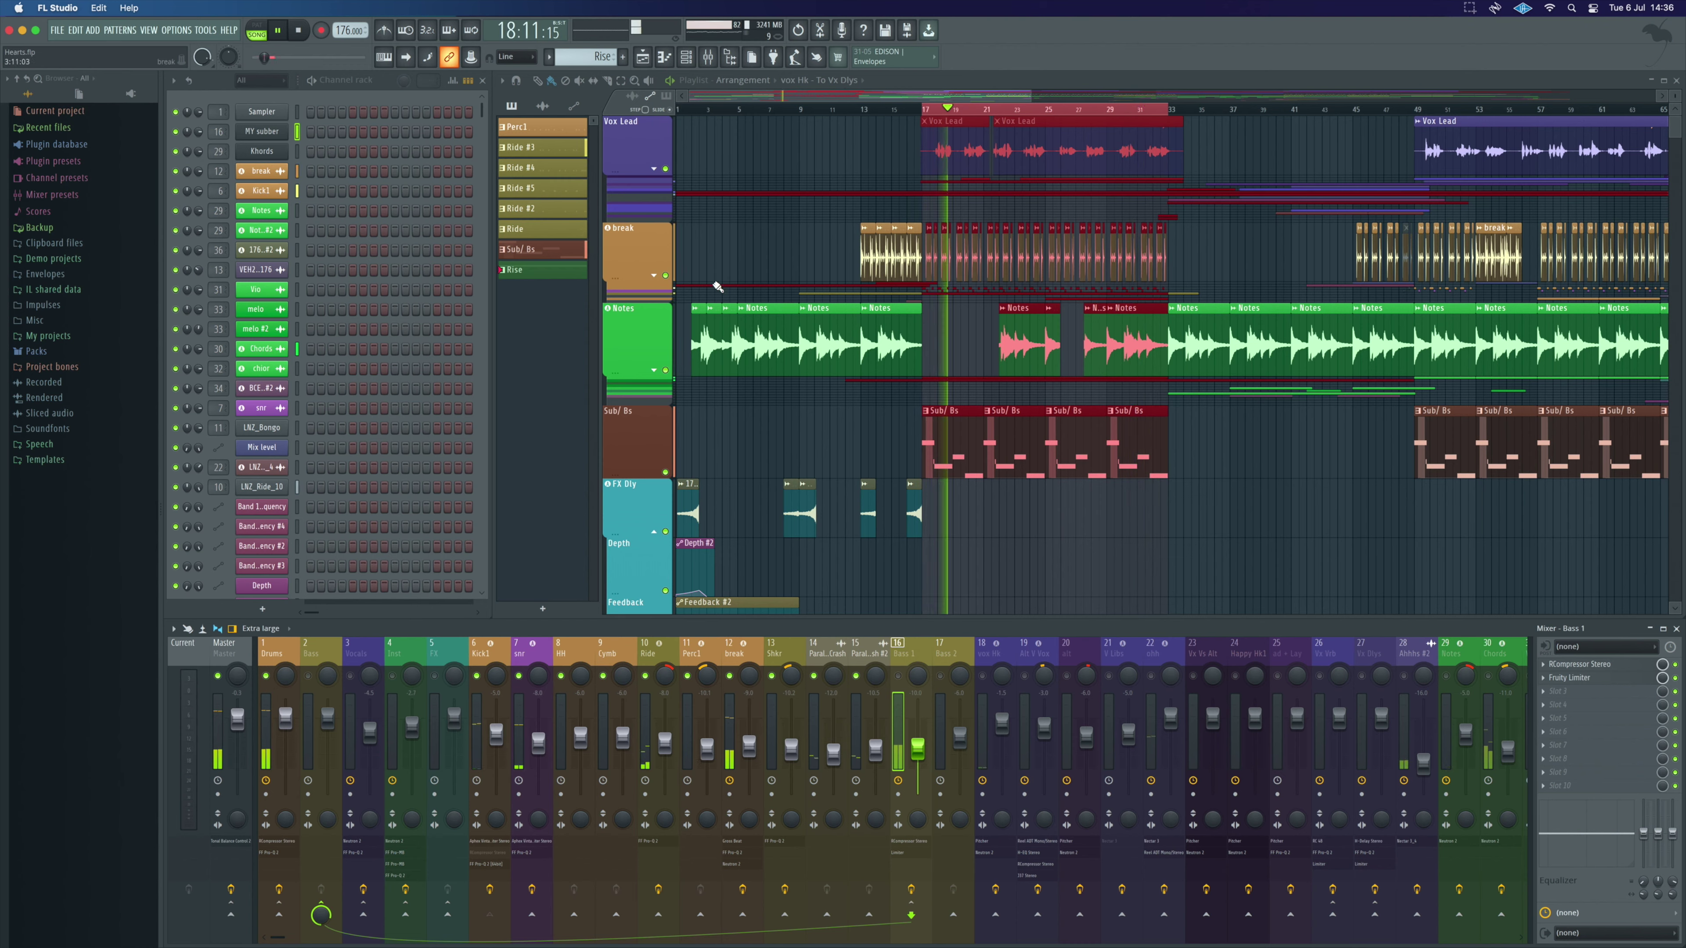
{"action": "left_click", "coordinate": [656, 278]}
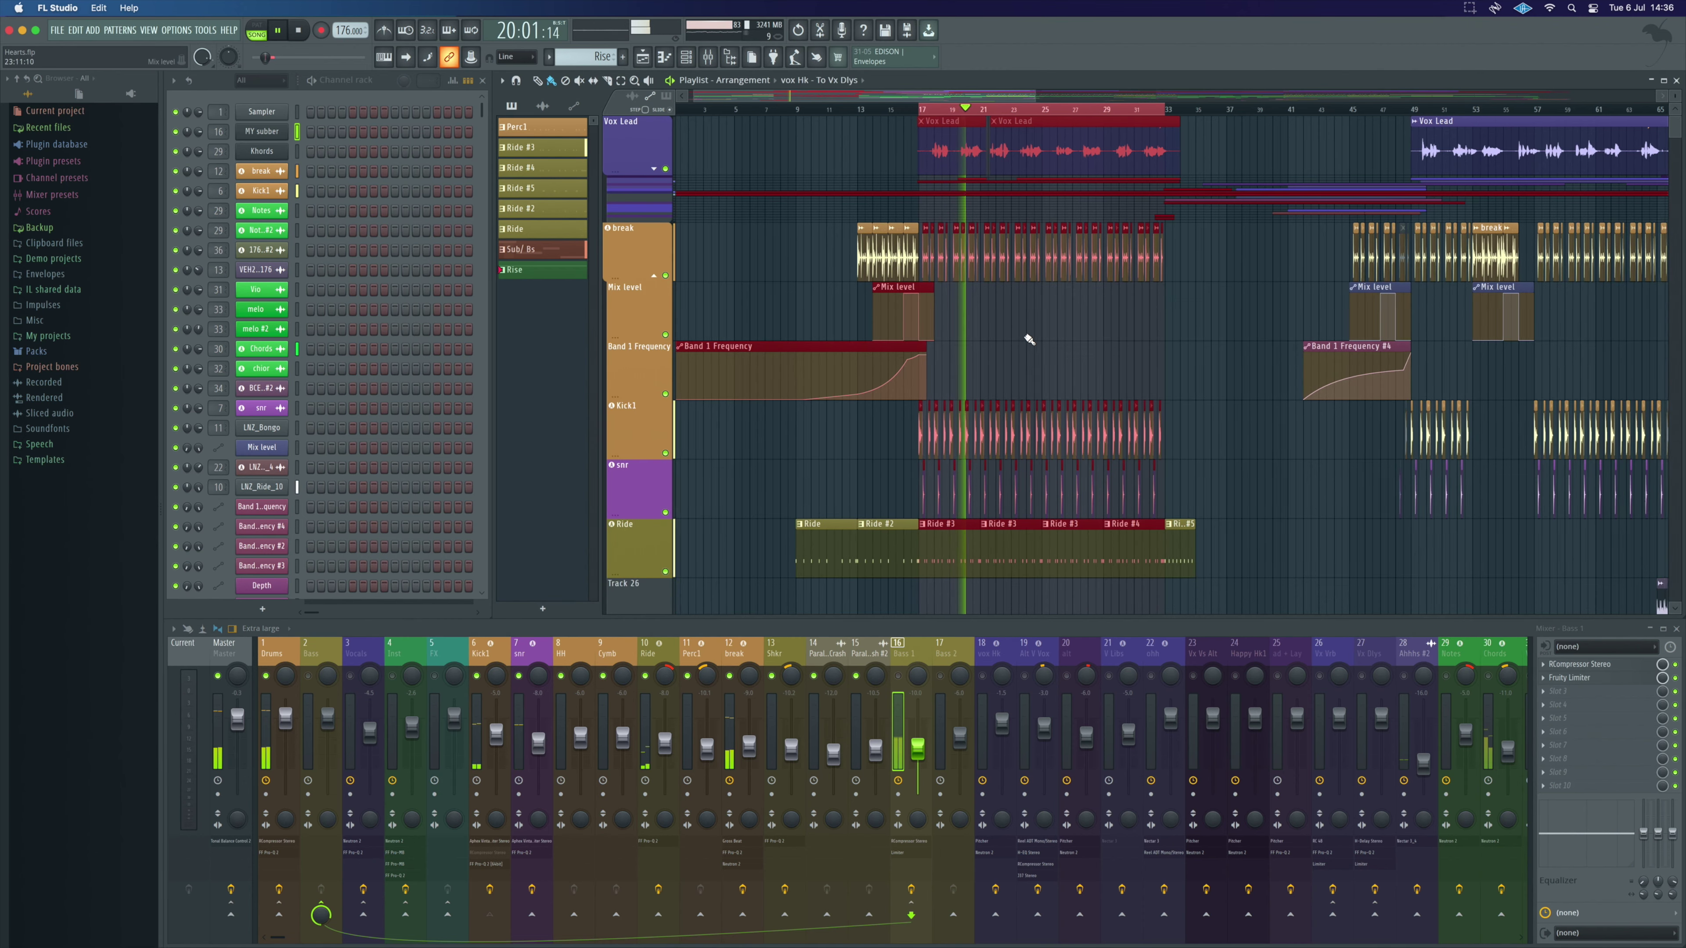
{"action": "scroll", "coordinate": [1024, 335], "scroll_direction": "right", "scroll_amount": 2}
{"action": "left_click", "coordinate": [1098, 424]}
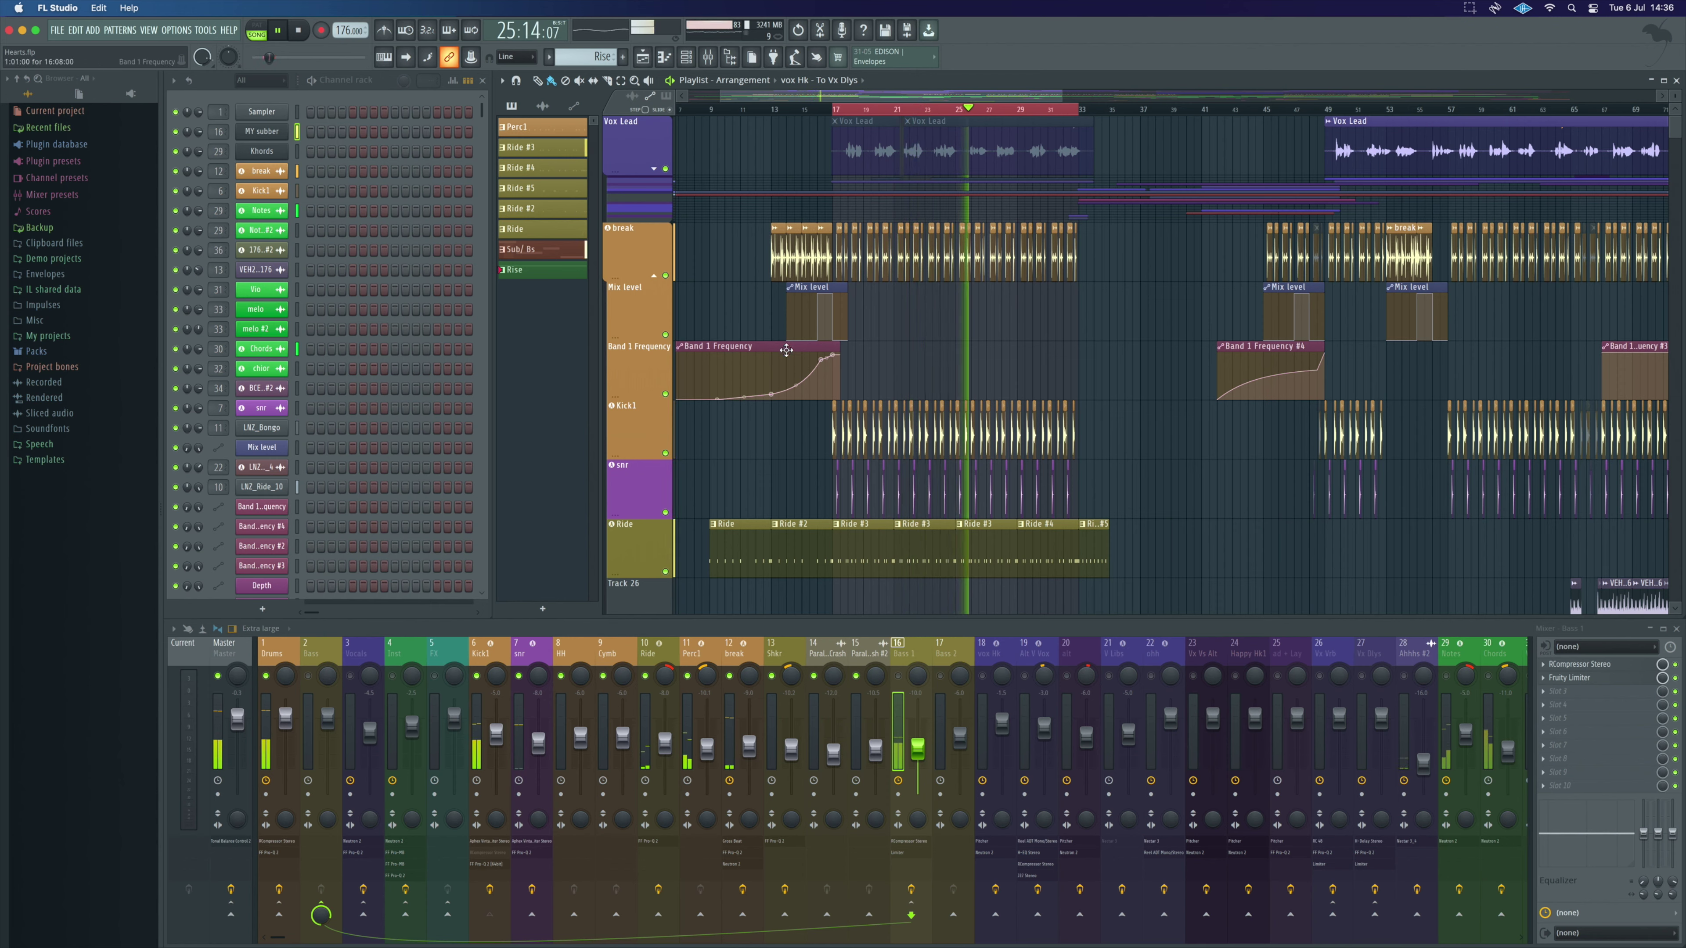
{"action": "right_click", "coordinate": [666, 276]}
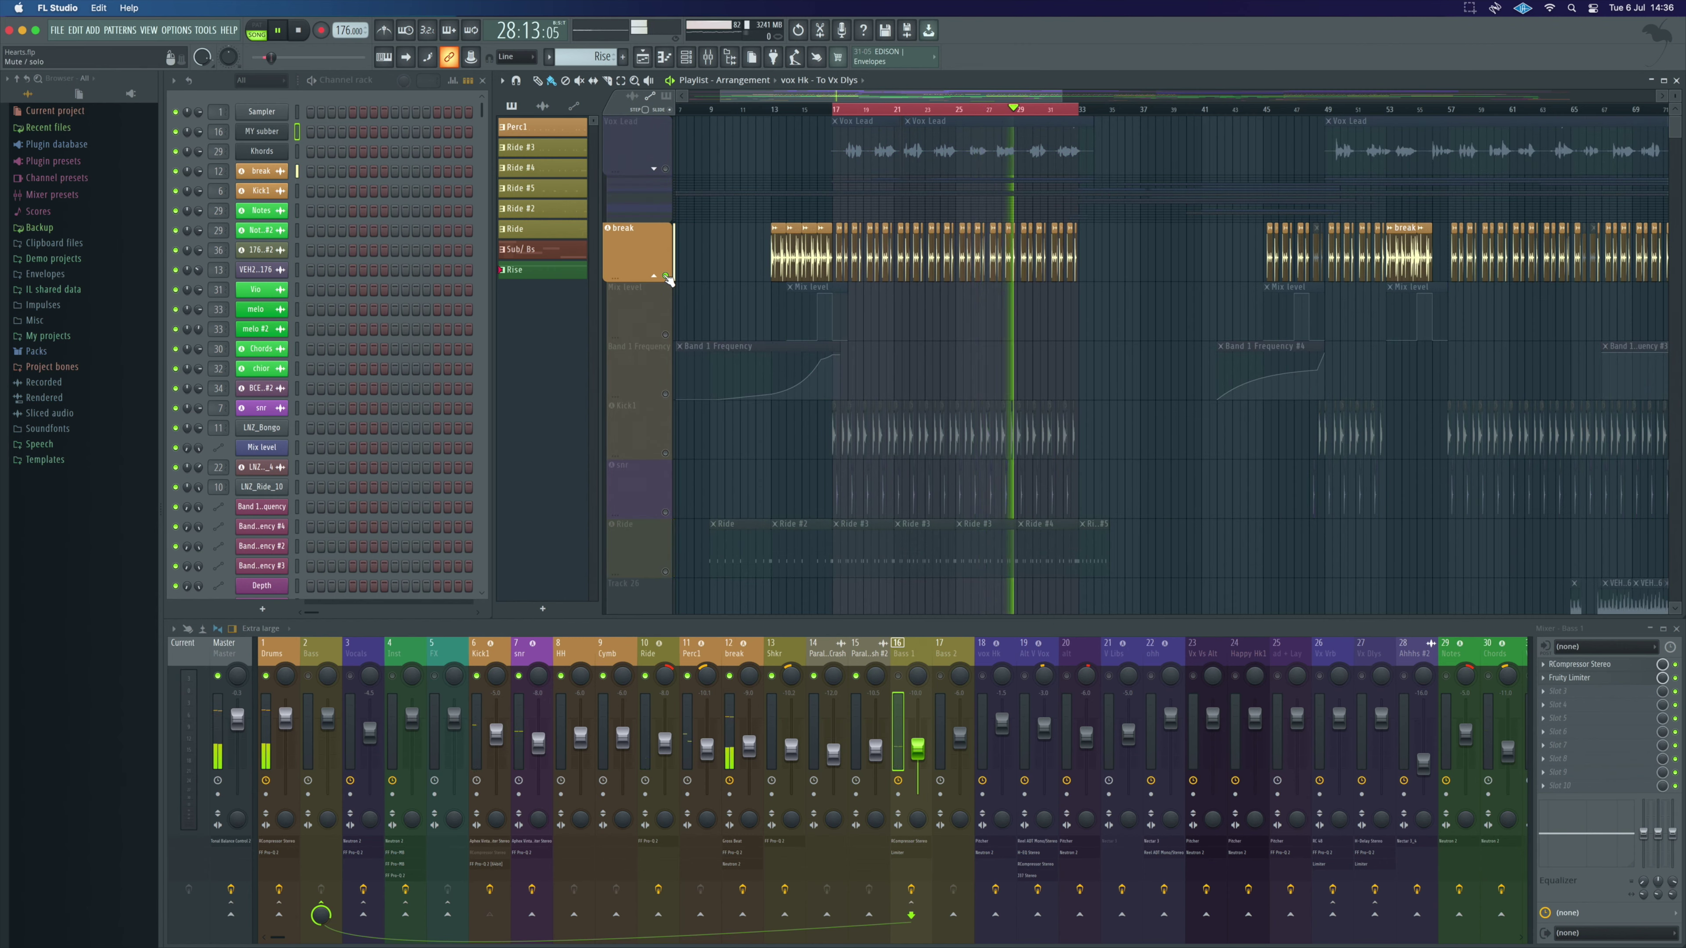
{"action": "right_click", "coordinate": [666, 455]}
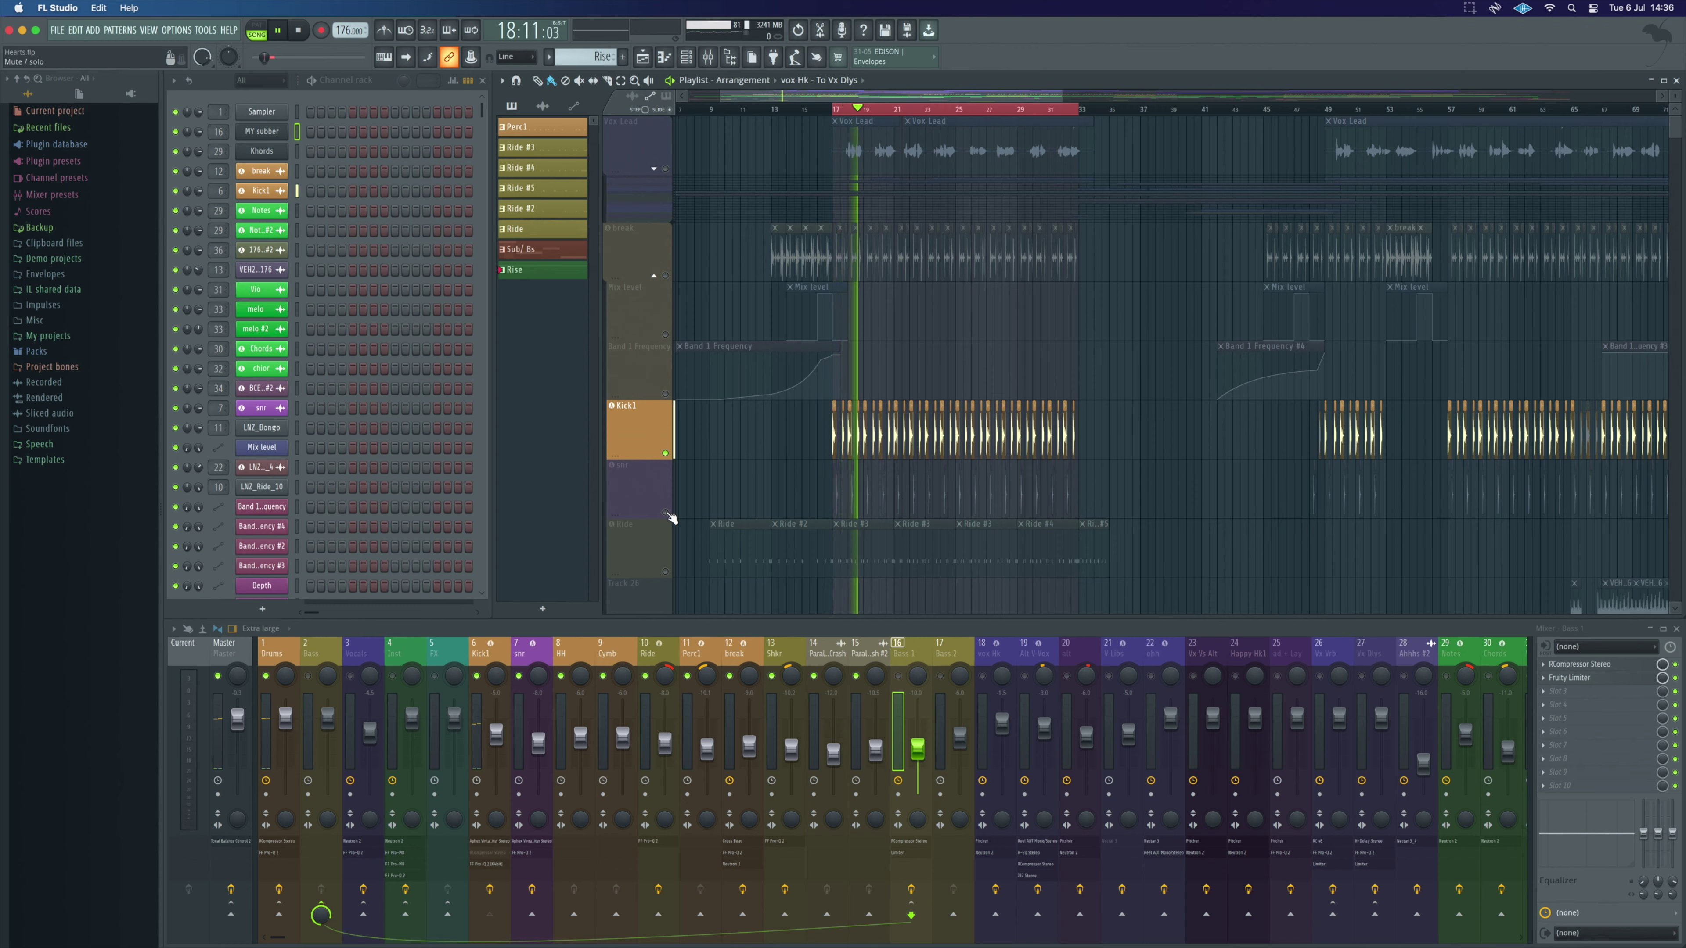
- Toggle mutes on the break, Kick1 and snr tracks to compare the drum layers
{"action": "left_click", "coordinate": [665, 276]}
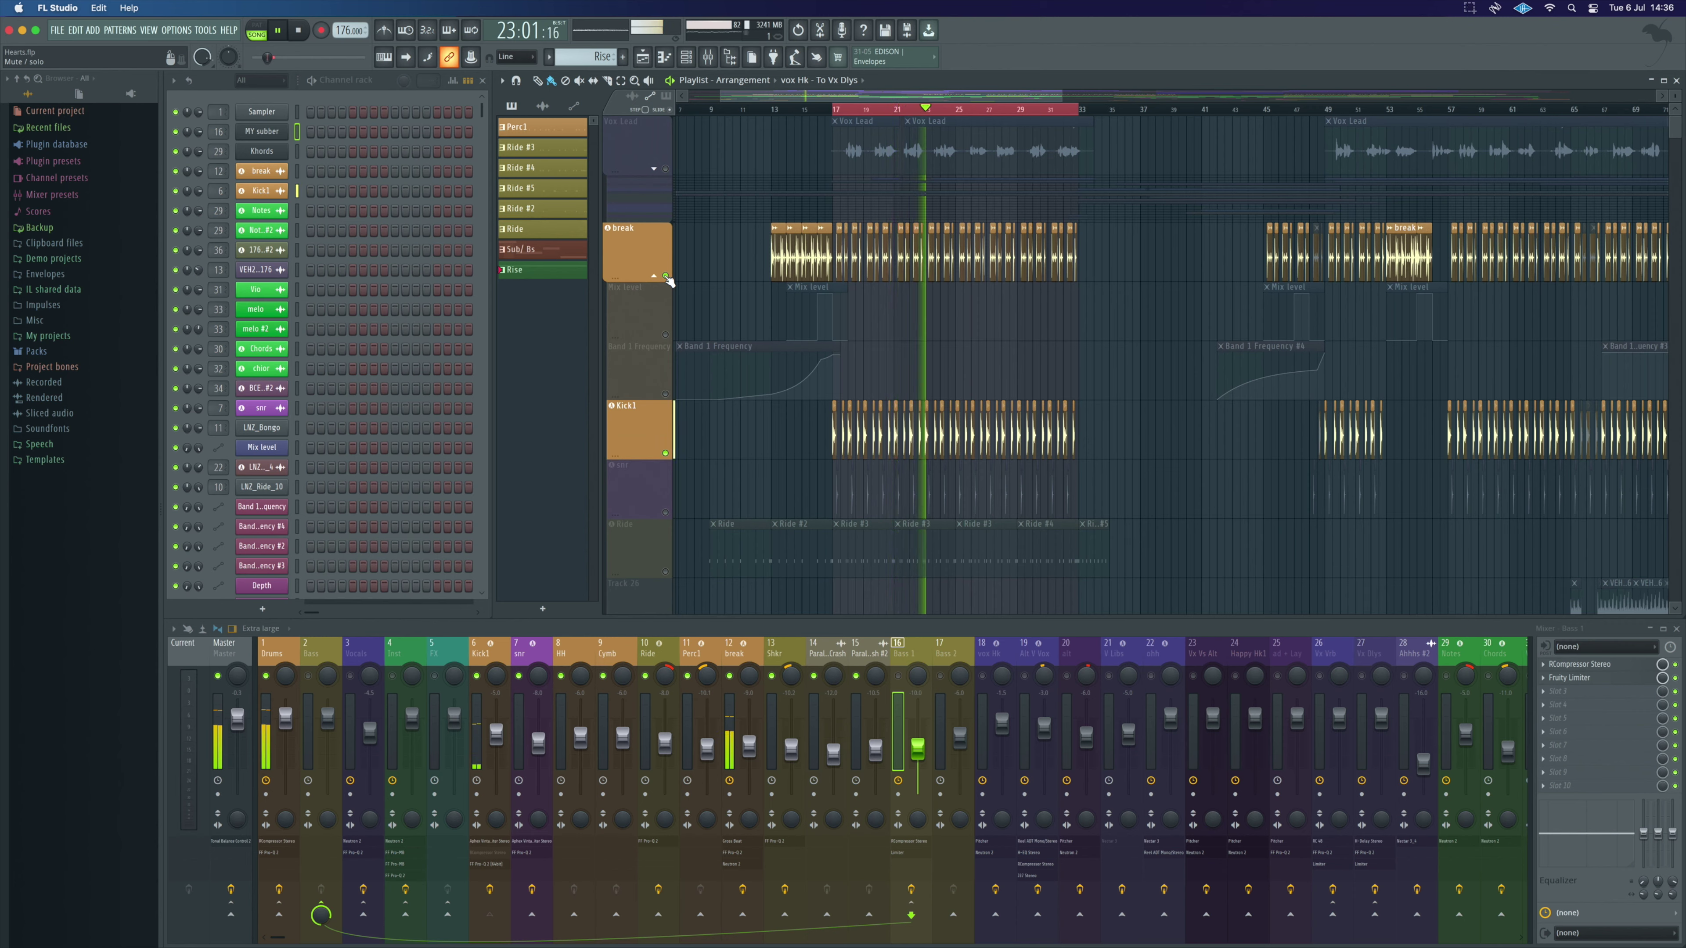
{"action": "left_click", "coordinate": [665, 276]}
{"action": "left_click", "coordinate": [666, 454]}
{"action": "left_click", "coordinate": [666, 514]}
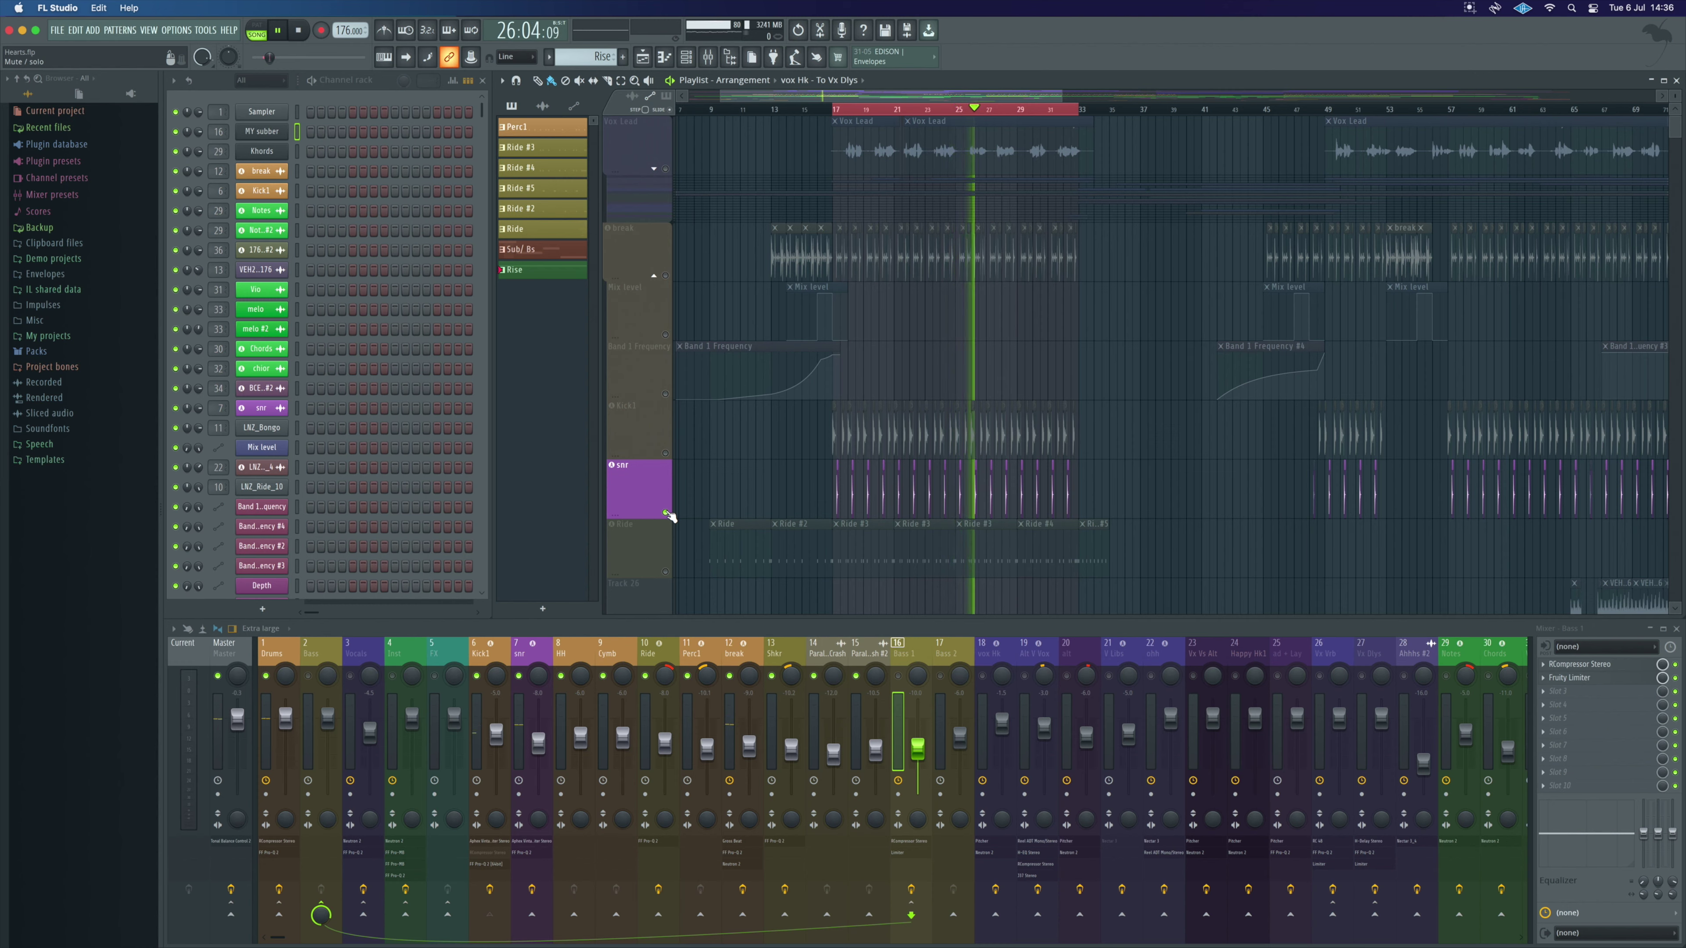
{"action": "left_click", "coordinate": [665, 455]}
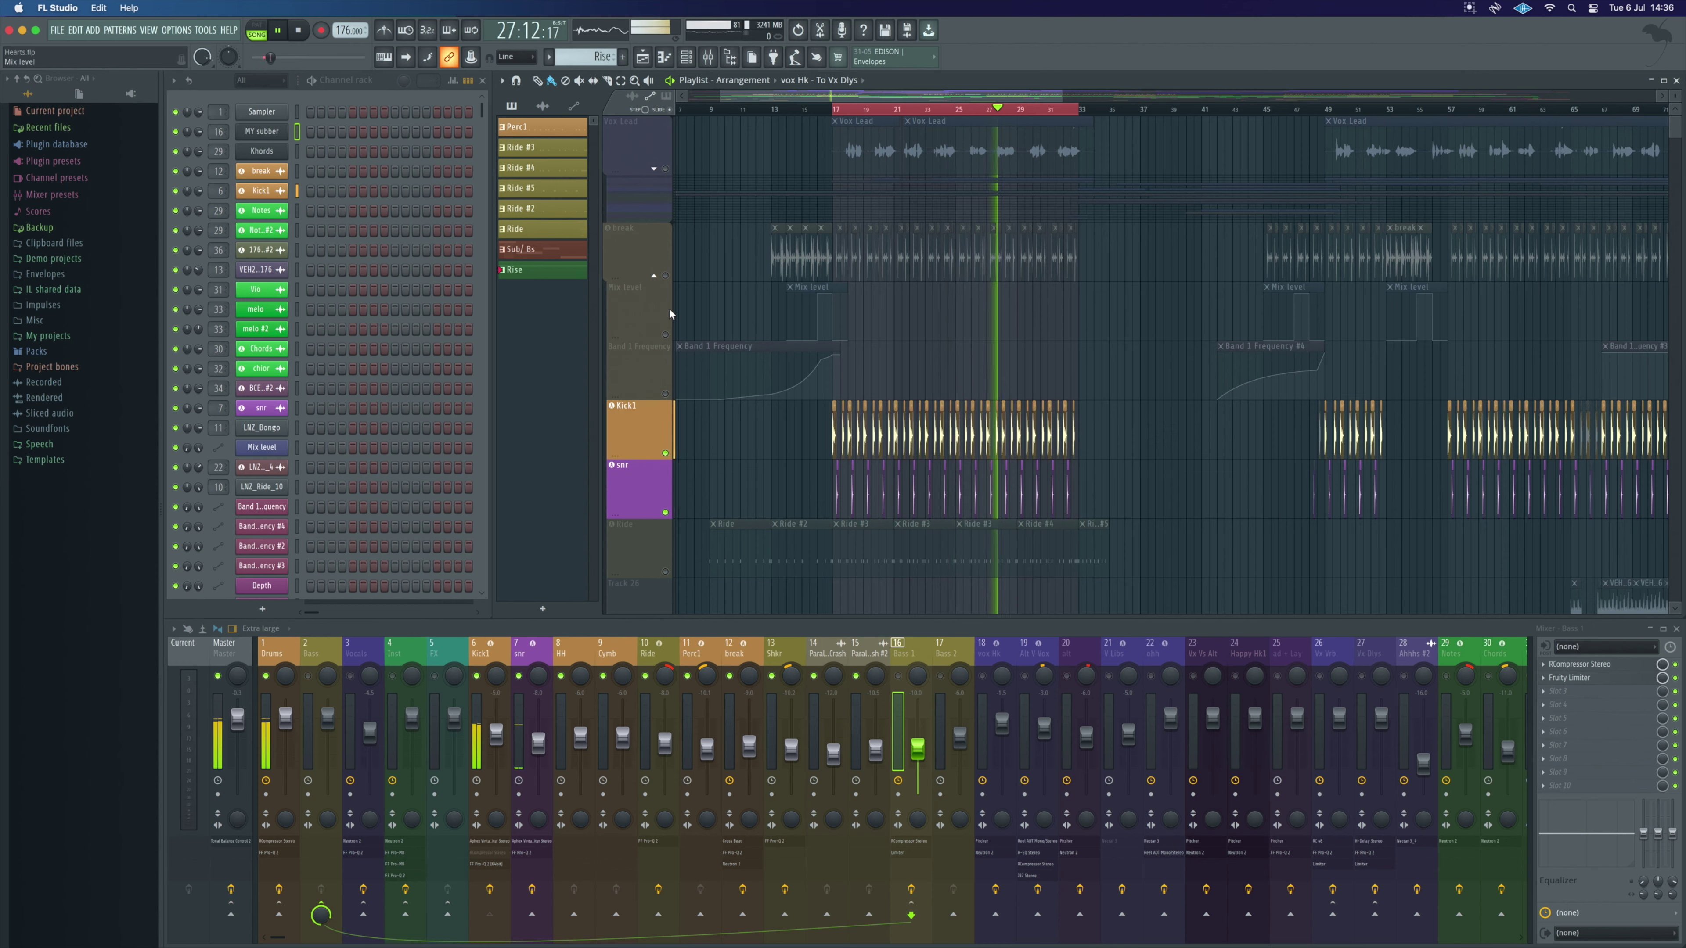
{"action": "left_click", "coordinate": [665, 276]}
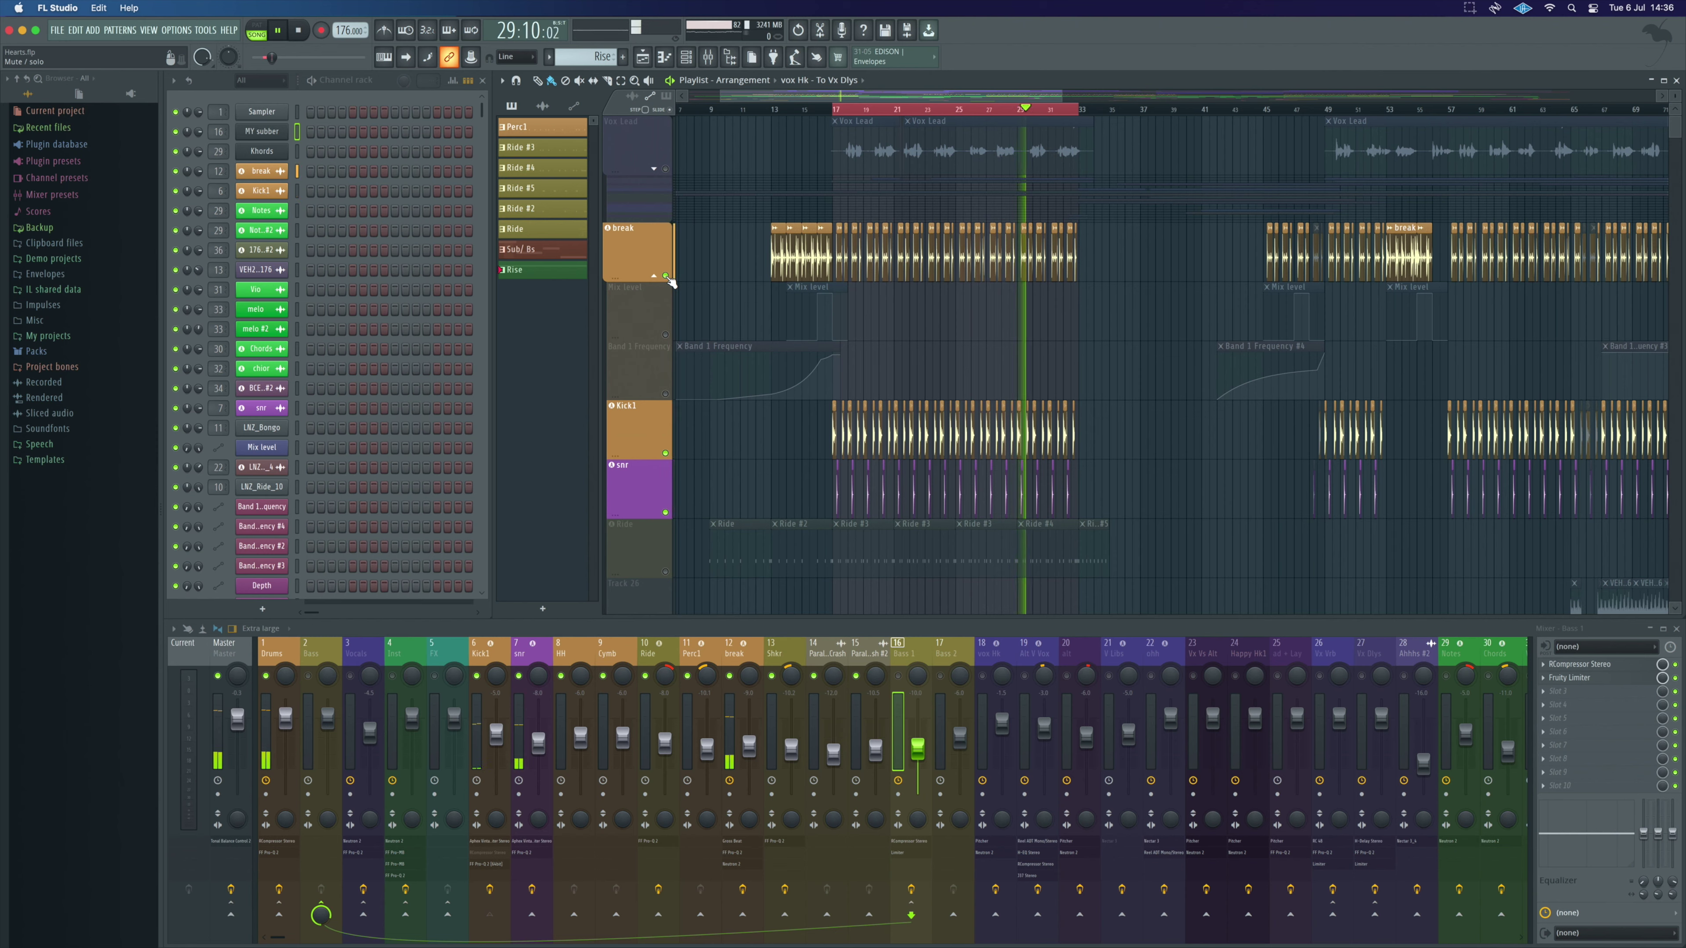
- Solo the Ride track, restore all tracks, then solo Vox Lead
{"action": "right_click", "coordinate": [666, 572]}
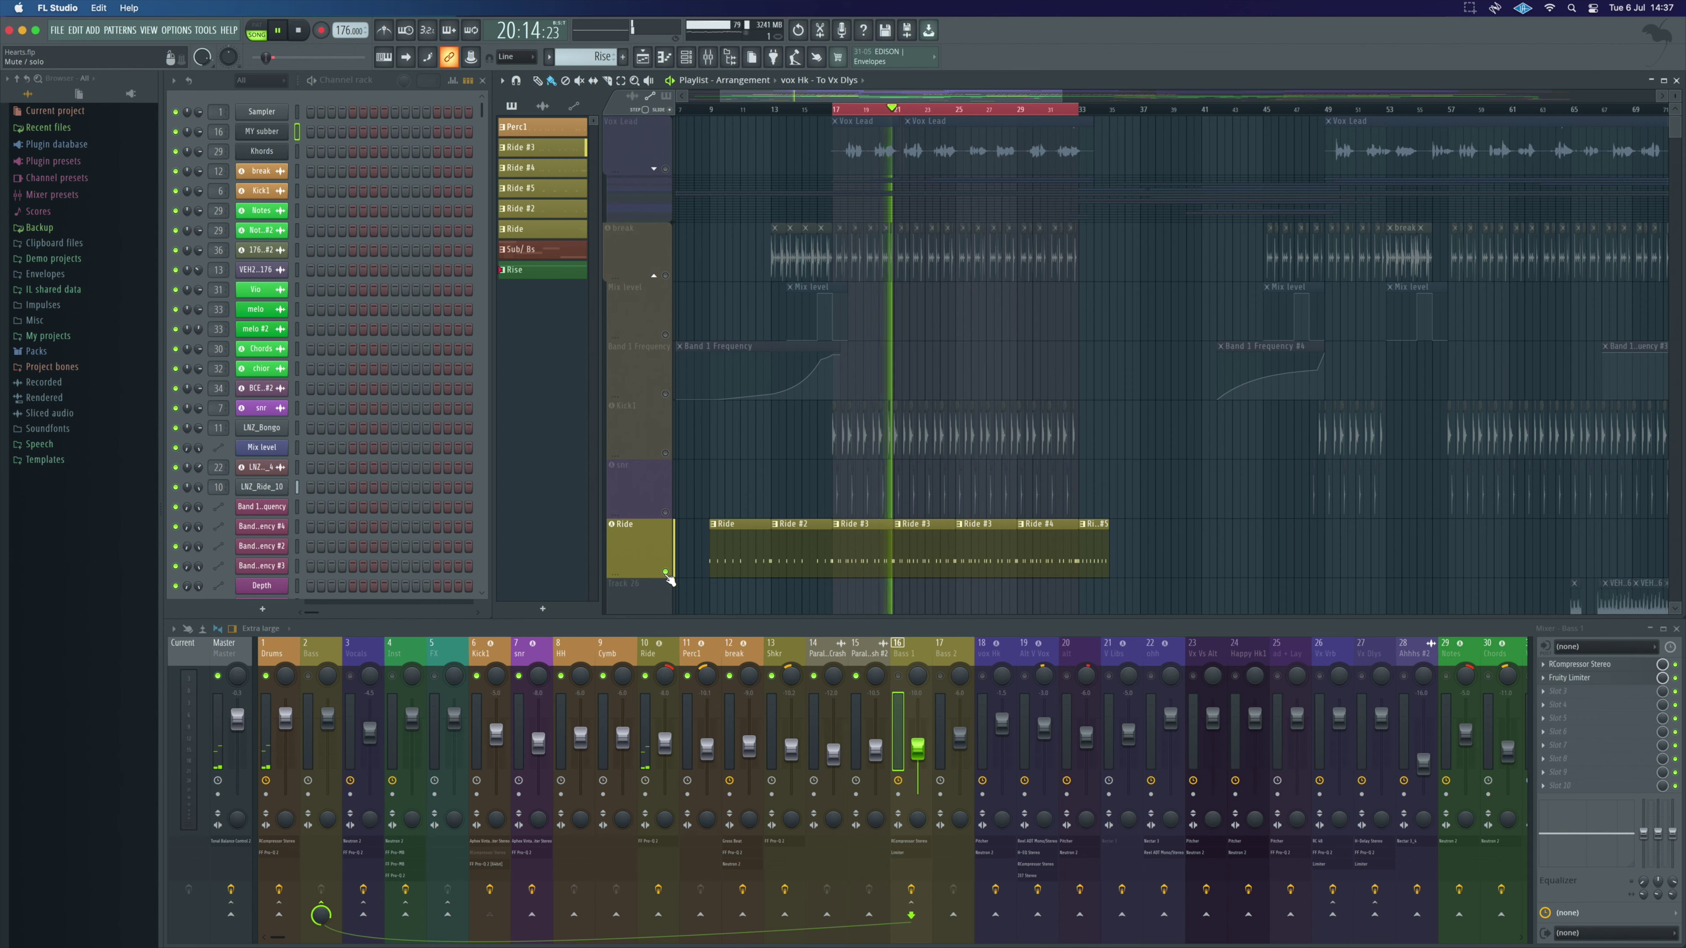
{"action": "right_click", "coordinate": [667, 574]}
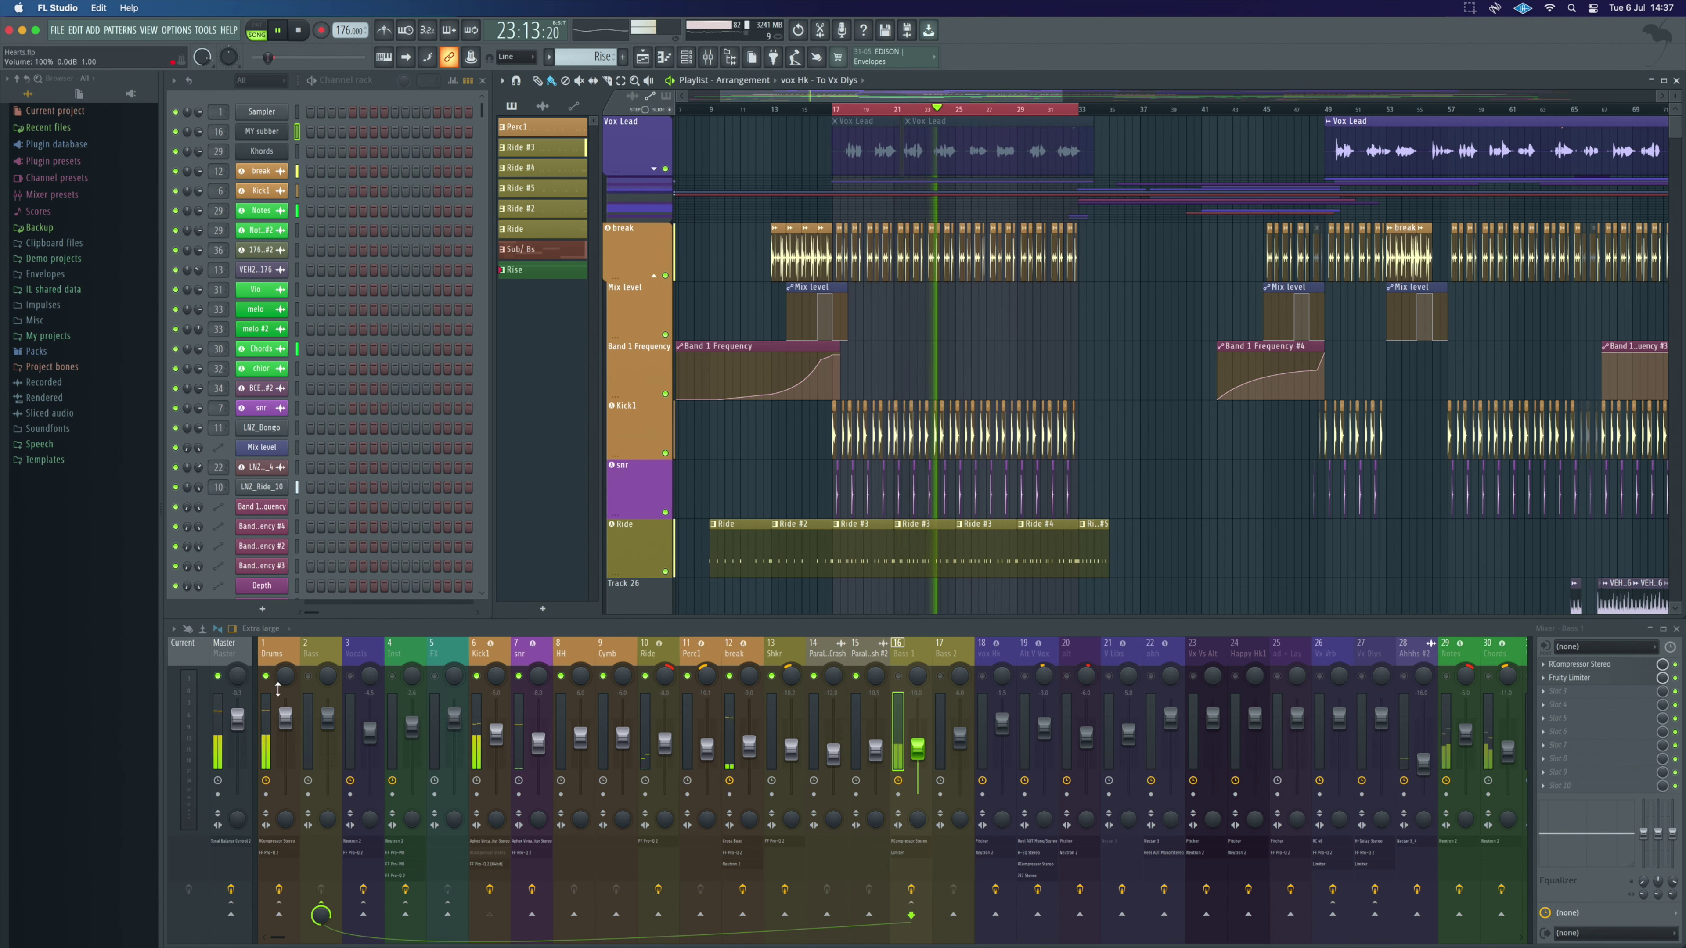
{"action": "right_click", "coordinate": [266, 677]}
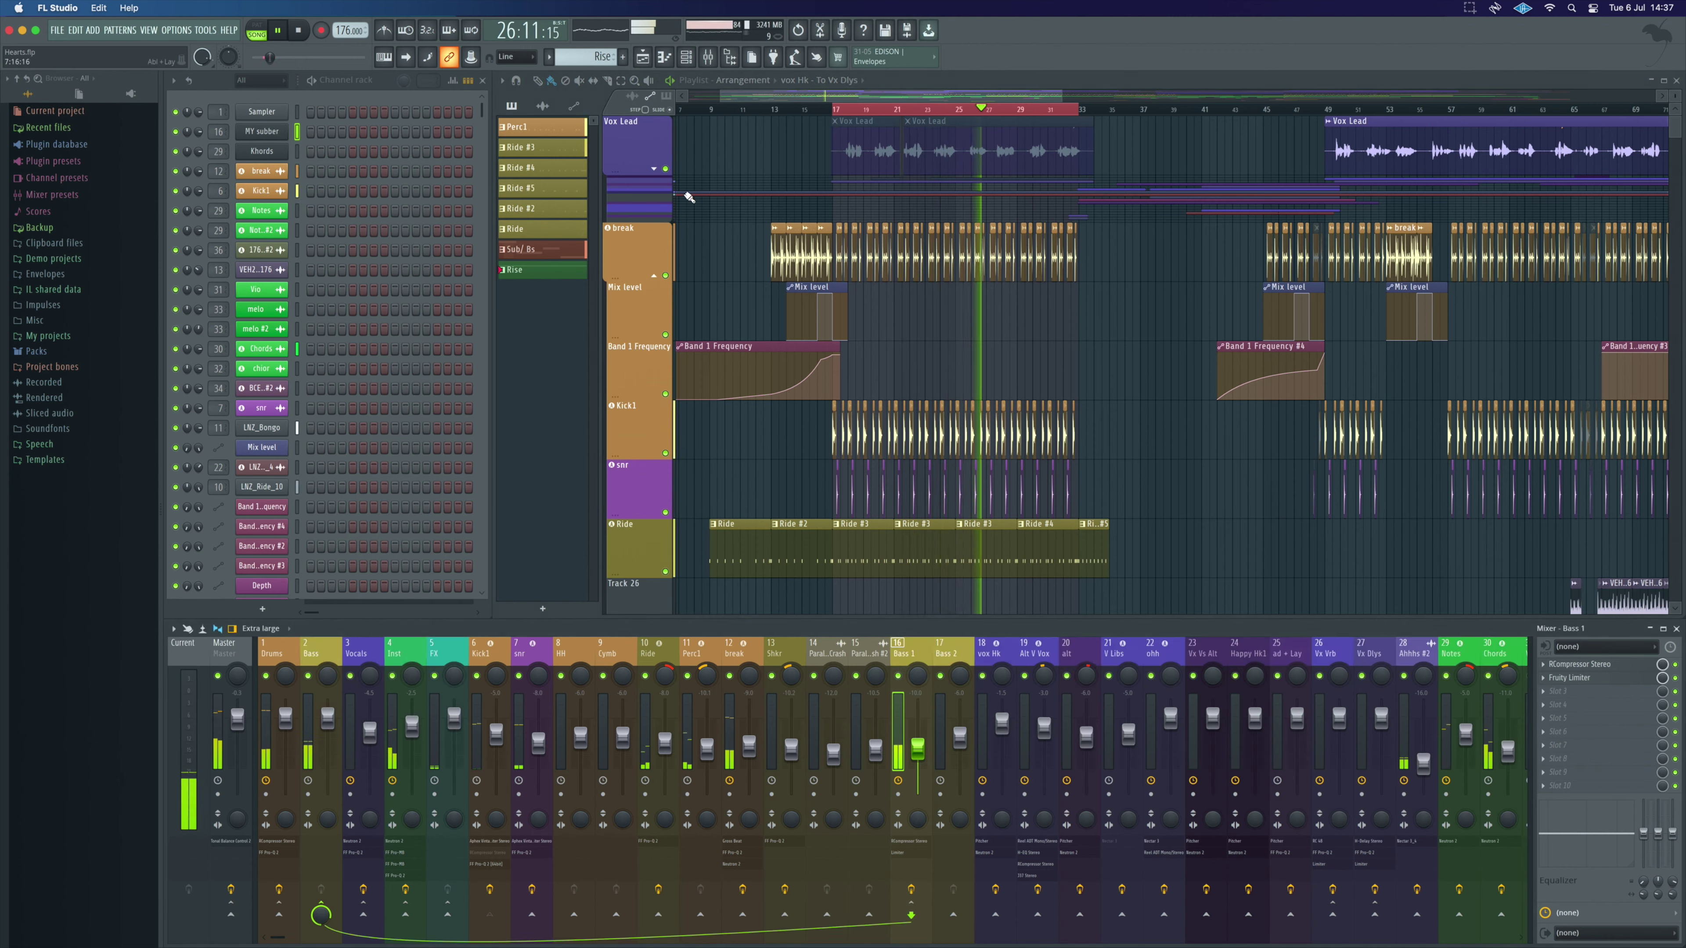
{"action": "right_click", "coordinate": [665, 169]}
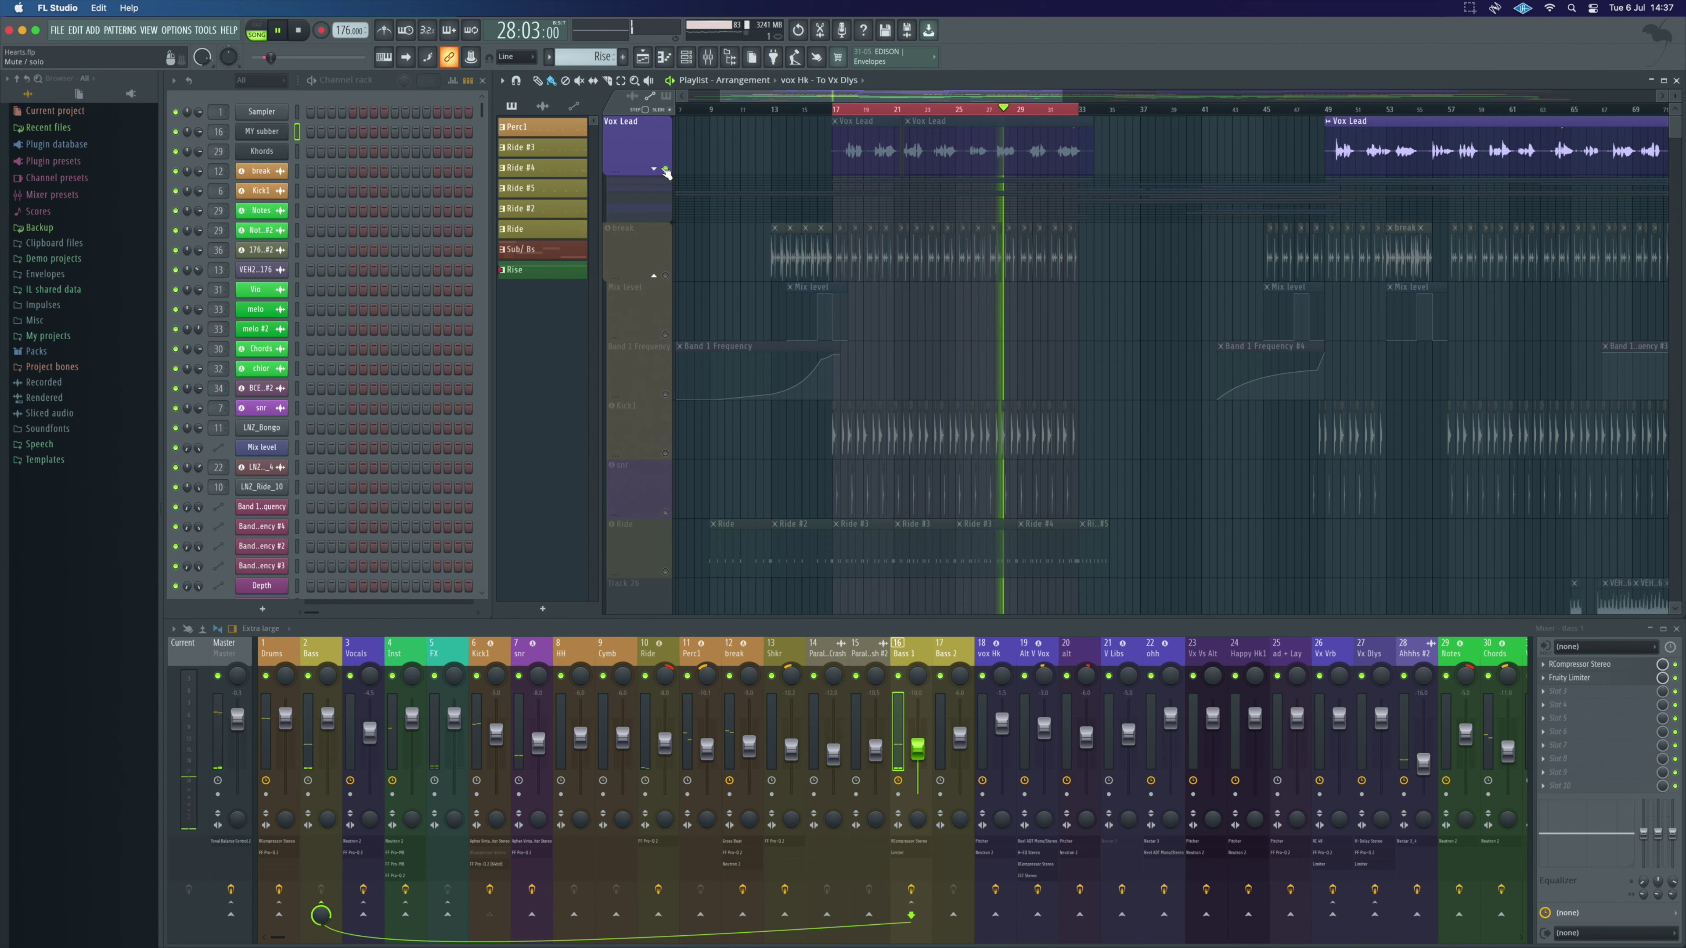
- Expand the Vox Lead group, play from bar 17, and unmute its vocal tracks
{"action": "left_click", "coordinate": [654, 169]}
{"action": "key", "text": "space"}
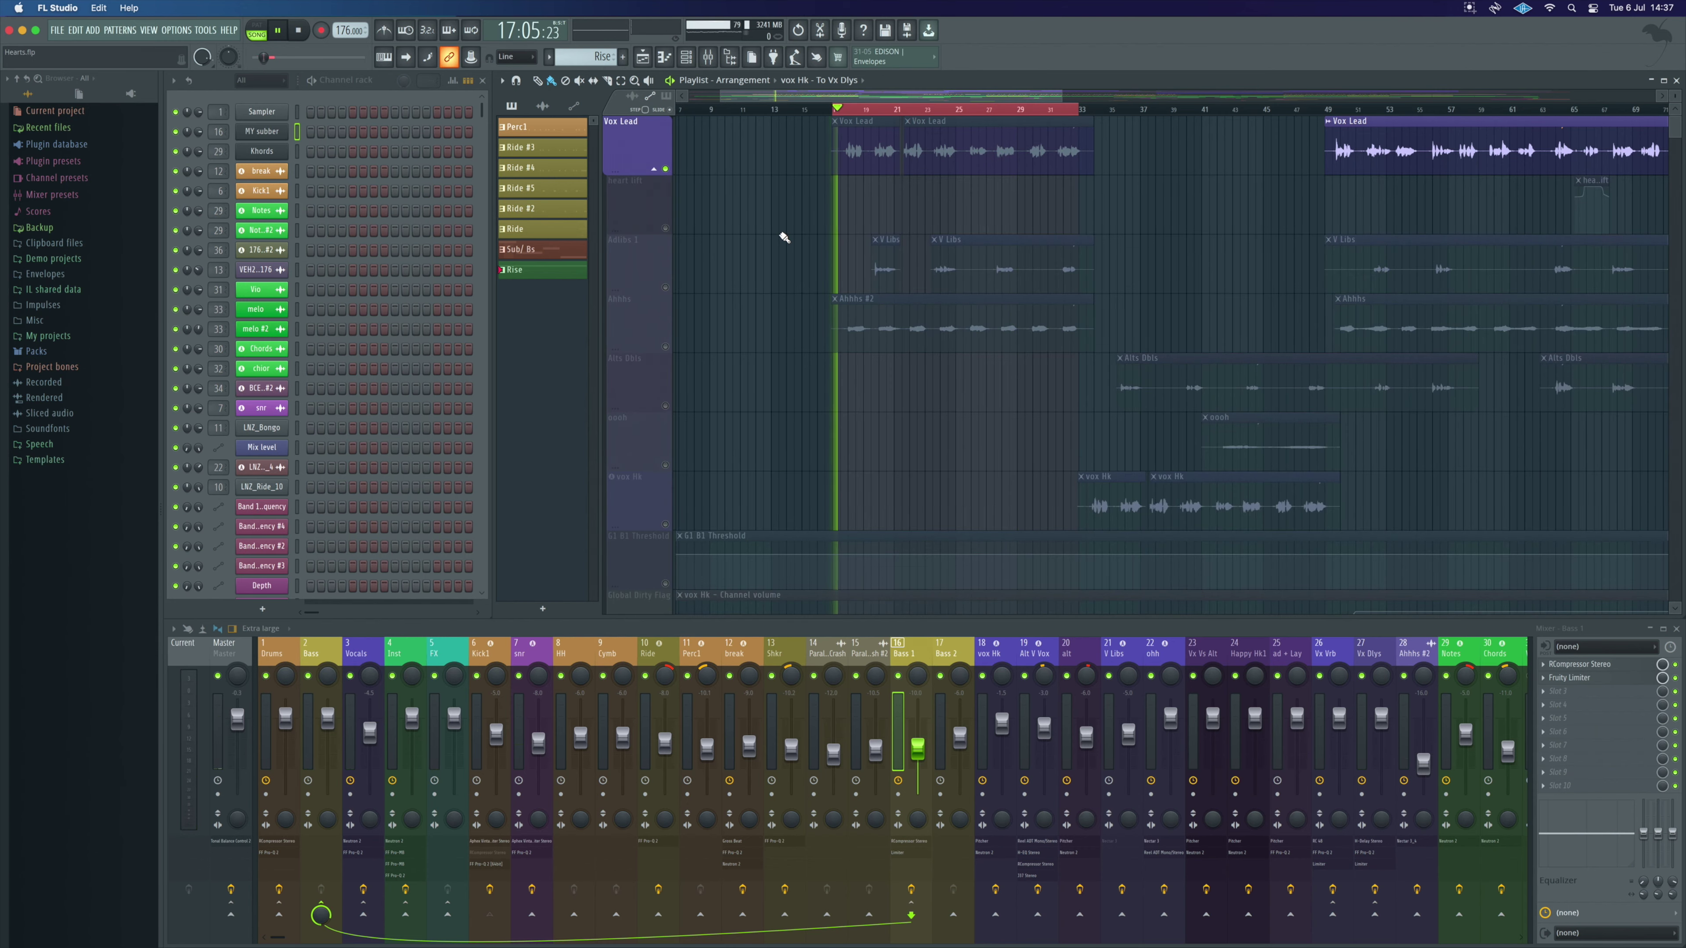
{"action": "scroll", "coordinate": [780, 245], "scroll_direction": "down", "scroll_amount": 1}
{"action": "scroll", "coordinate": [778, 254], "scroll_direction": "up", "scroll_amount": 1}
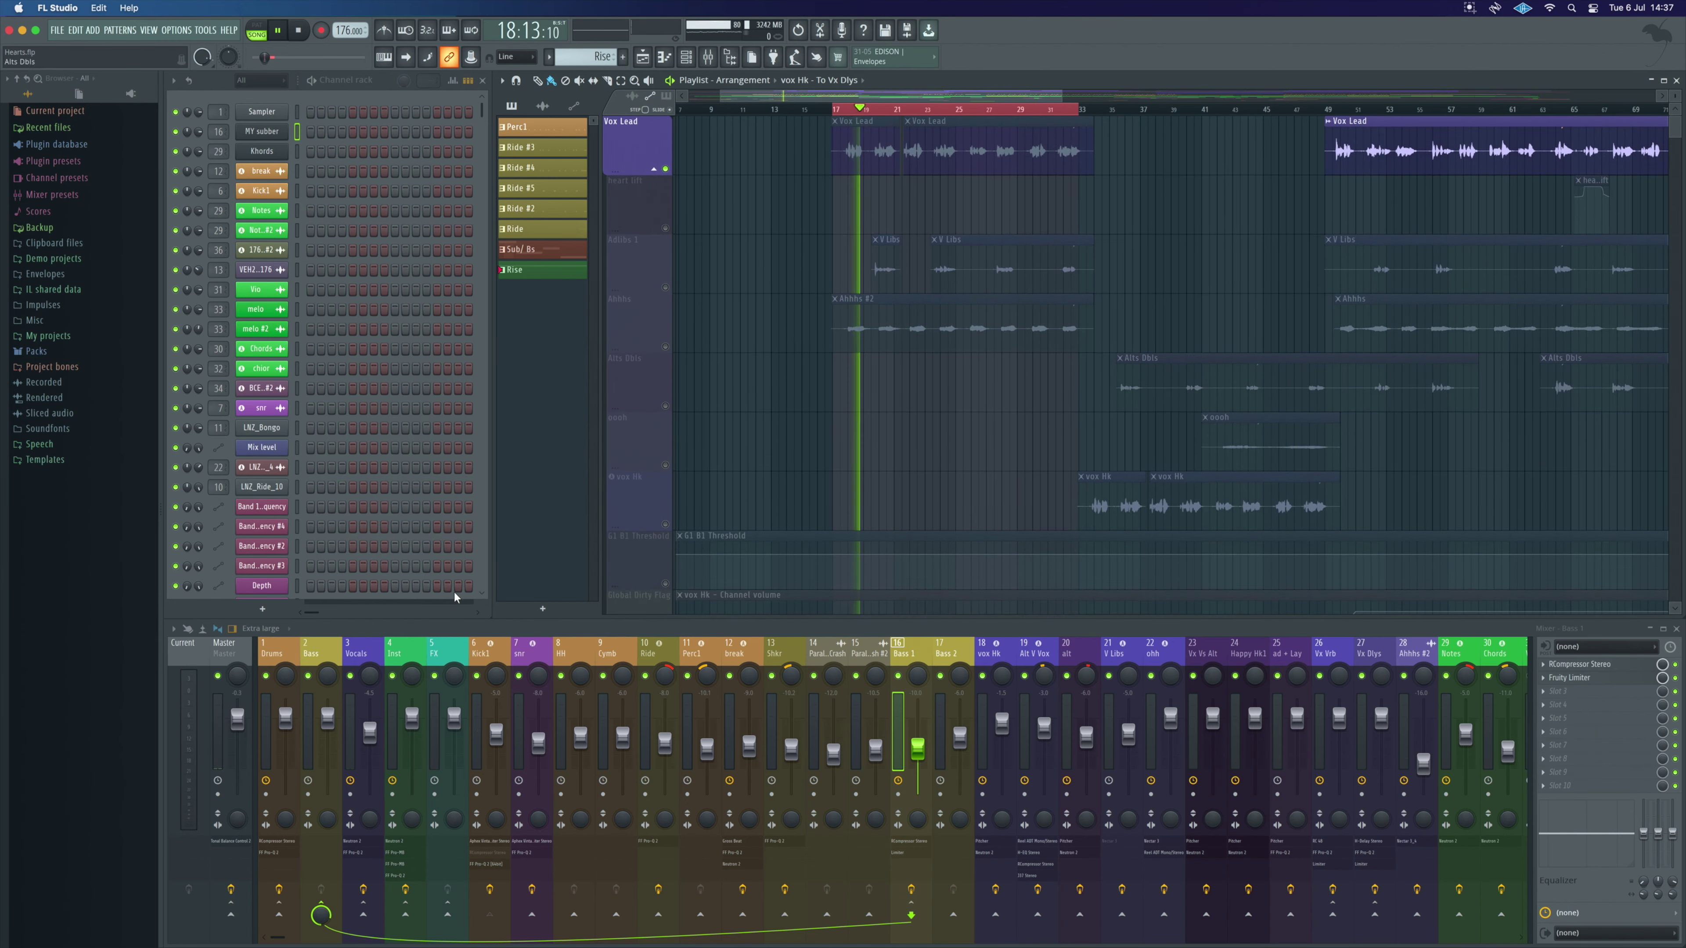
{"action": "left_click", "coordinate": [665, 169]}
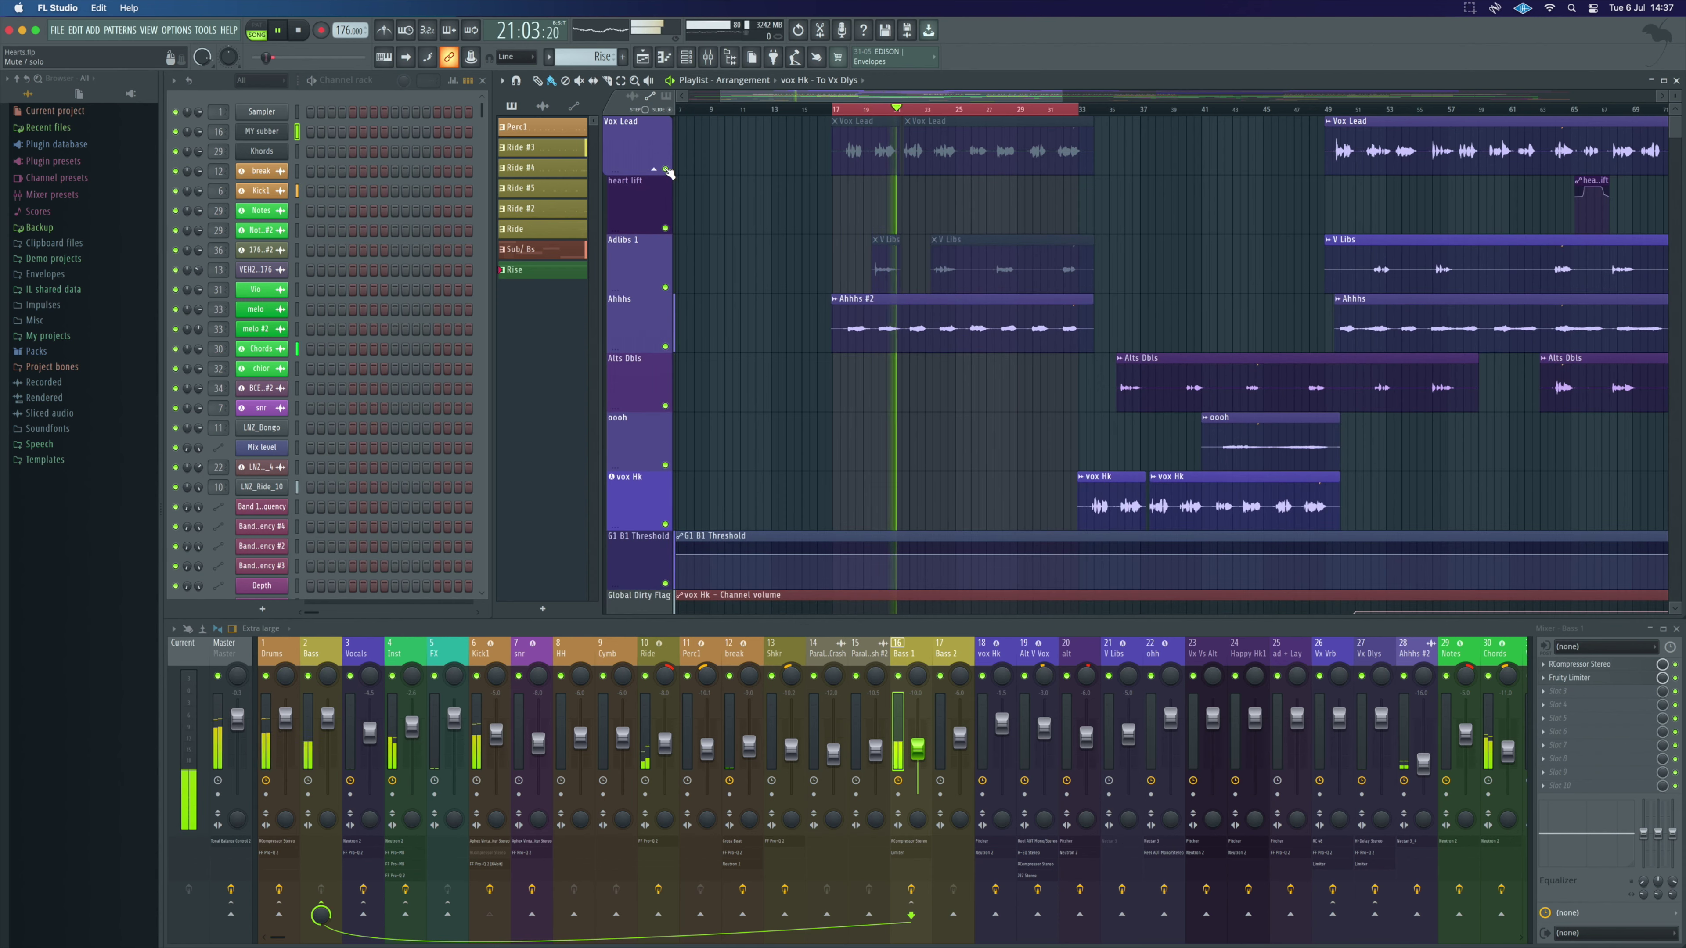
- Solo the Ahhhs vocal, then unsolo it and scroll through the full arrangement
{"action": "right_click", "coordinate": [665, 347]}
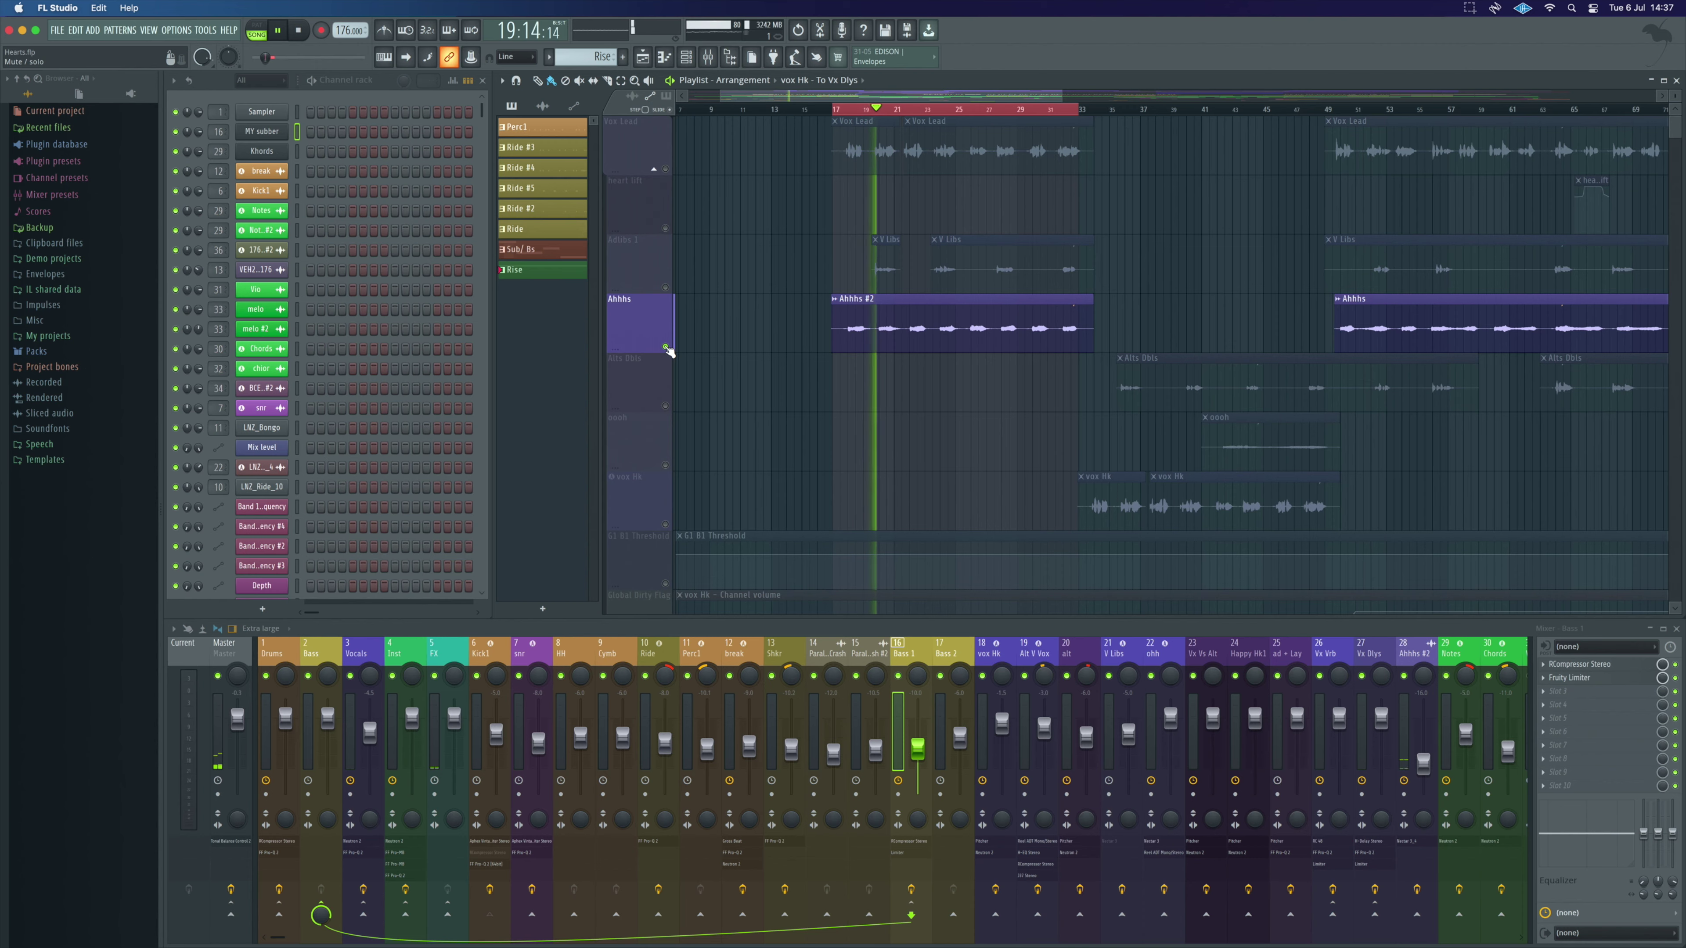
{"action": "right_click", "coordinate": [666, 347]}
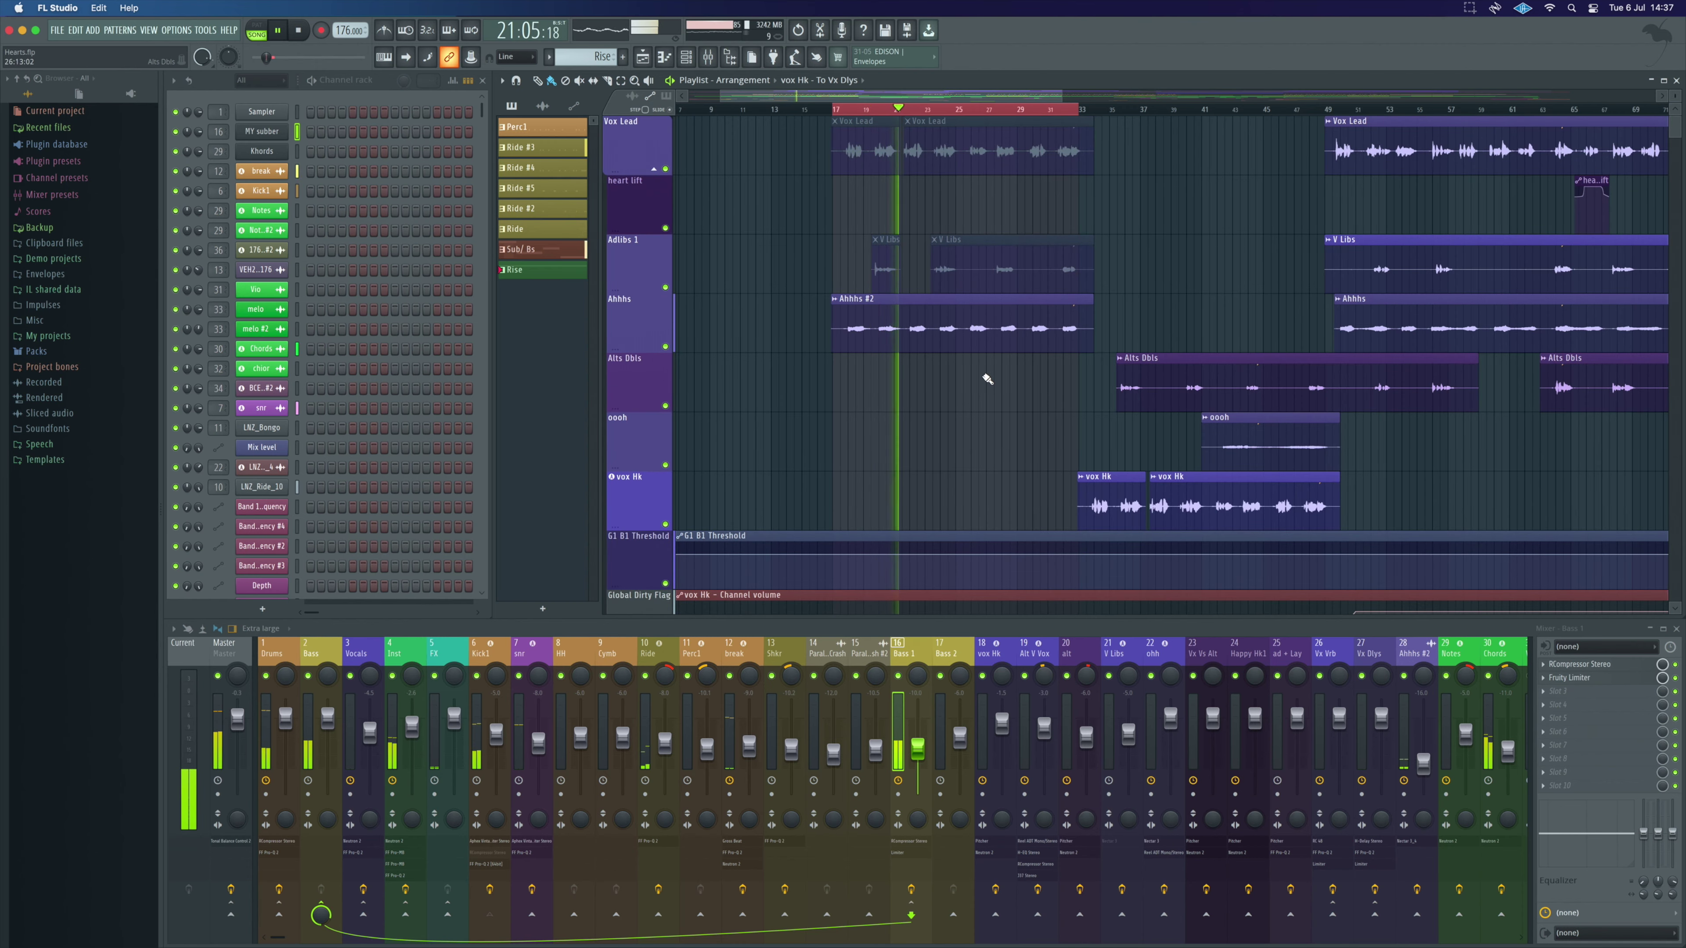
{"action": "scroll", "coordinate": [982, 376], "scroll_direction": "down", "scroll_amount": 4}
{"action": "scroll", "coordinate": [987, 379], "scroll_direction": "down", "scroll_amount": 3}
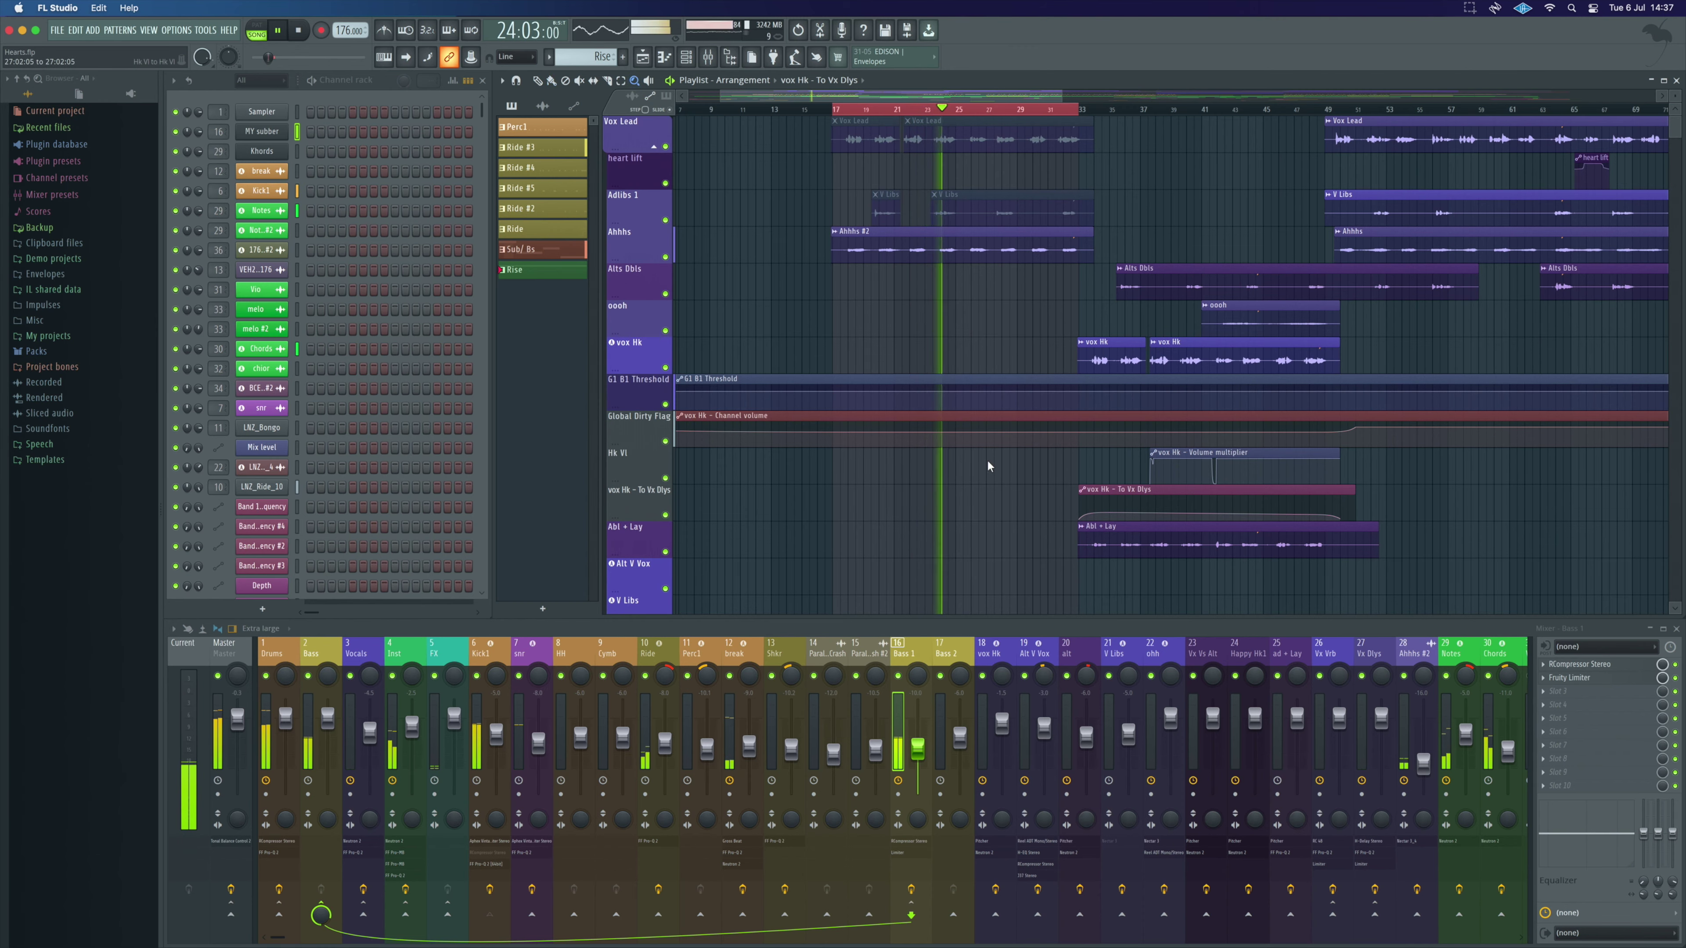
{"action": "scroll", "coordinate": [987, 466], "scroll_direction": "down", "scroll_amount": 5}
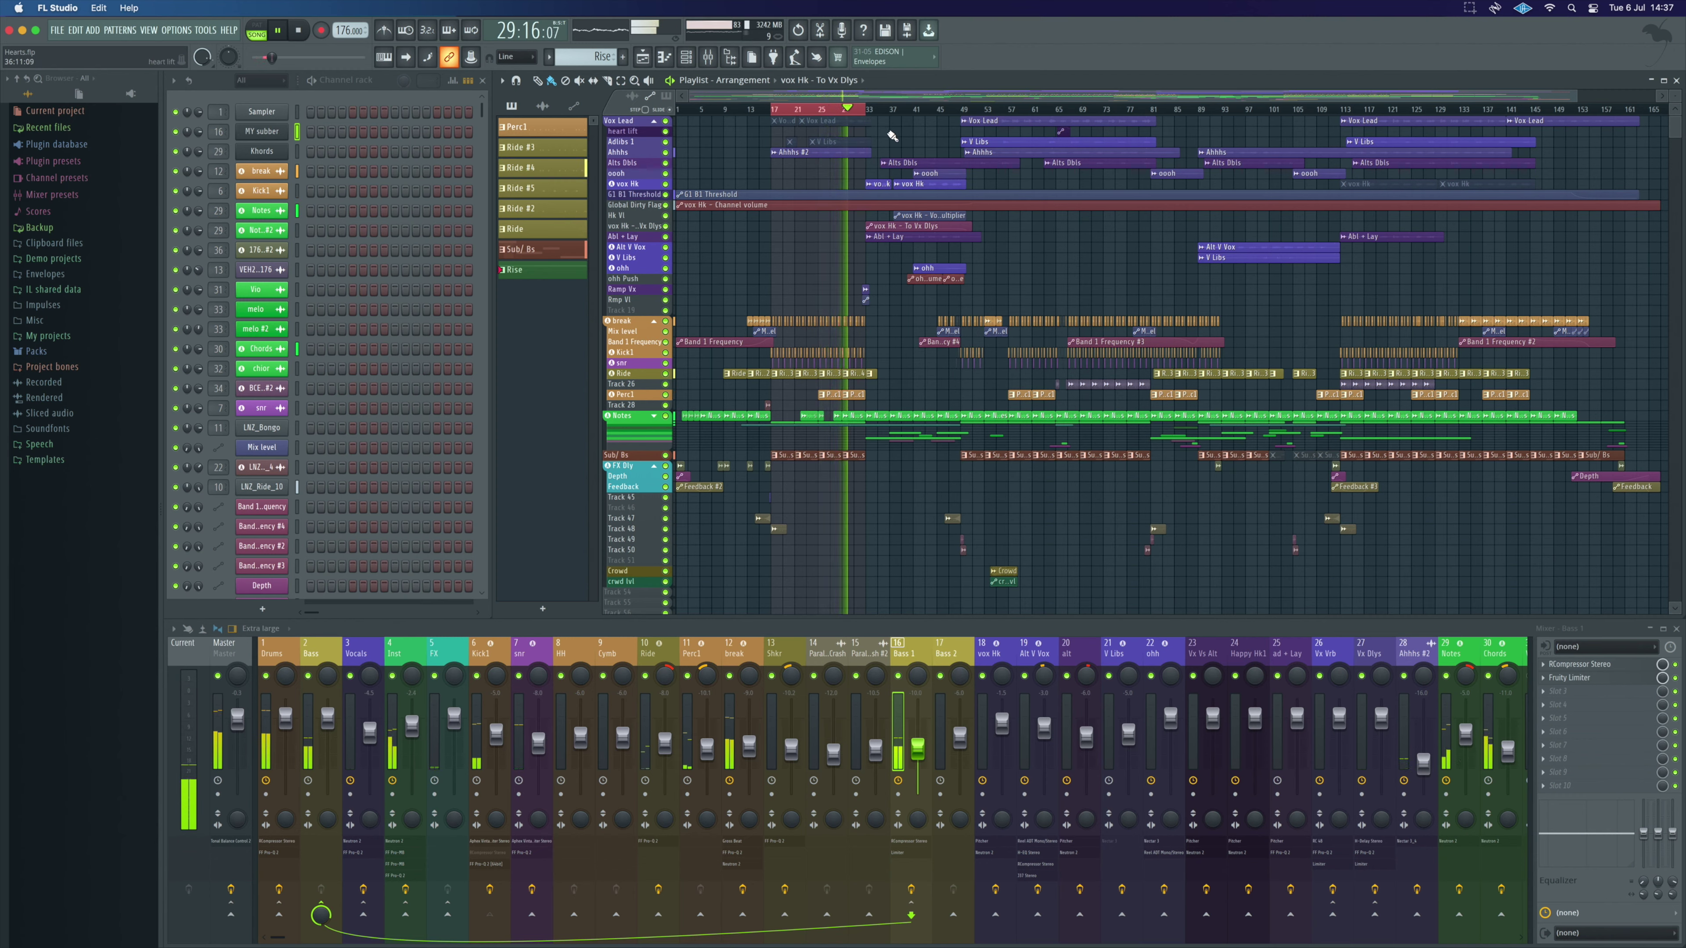
- Collapse FX Dly, select bars 33–49, expand Notes, play, and zoom in near bar 40
{"action": "left_click", "coordinate": [657, 468]}
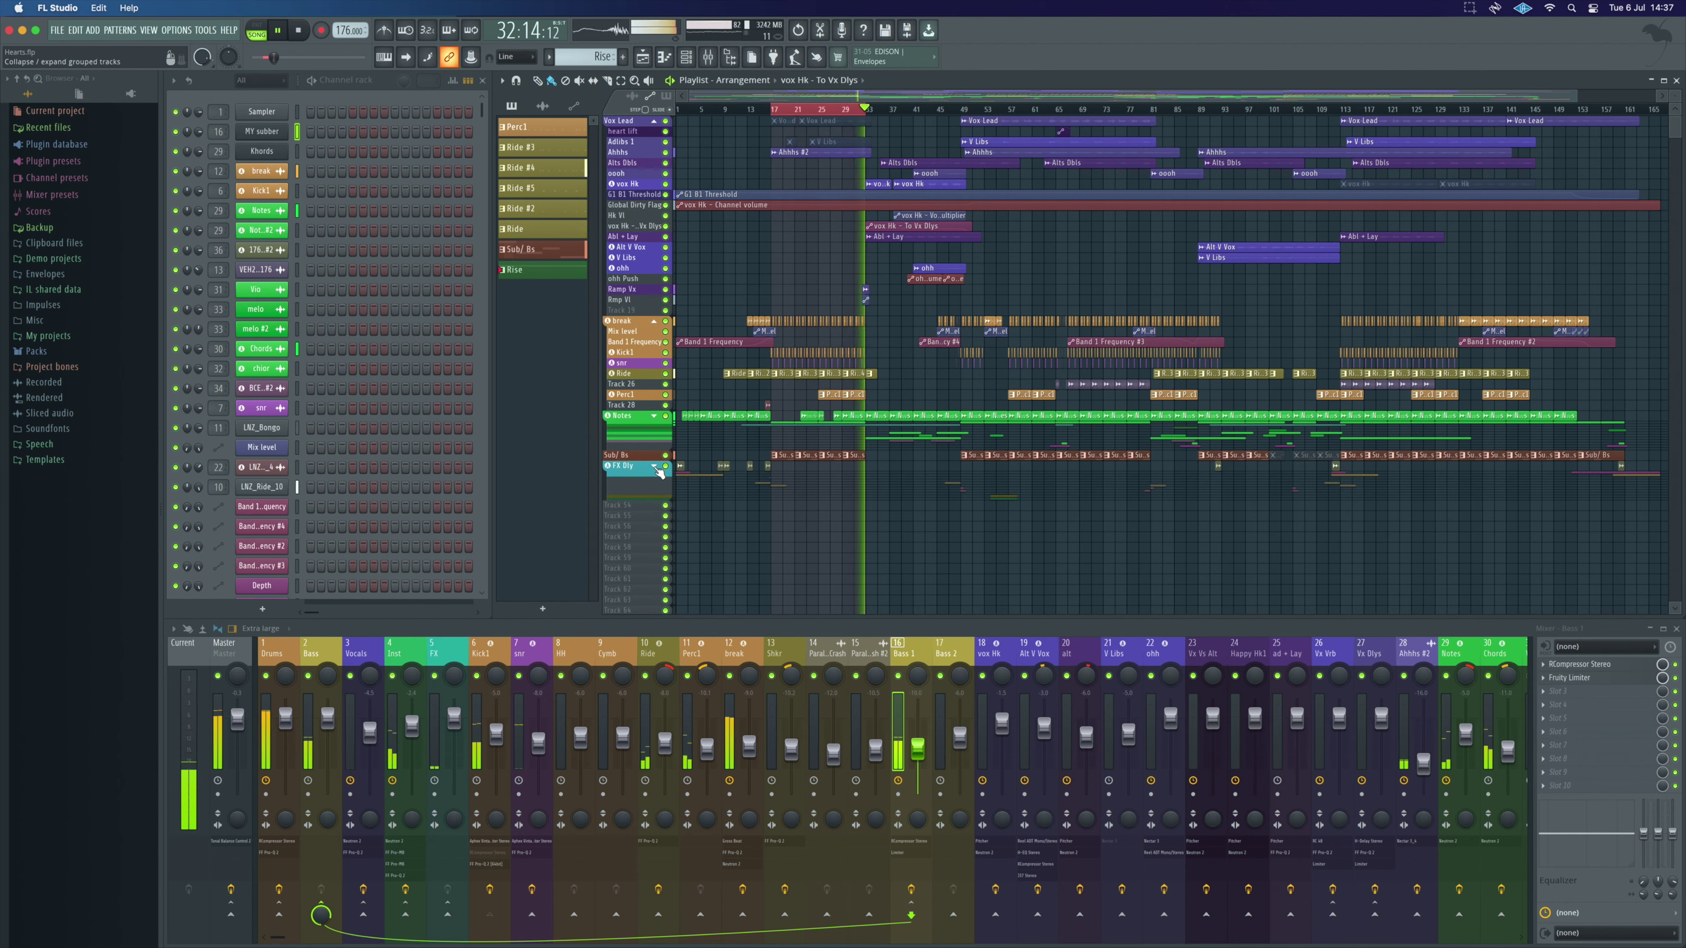
{"action": "key", "text": "space"}
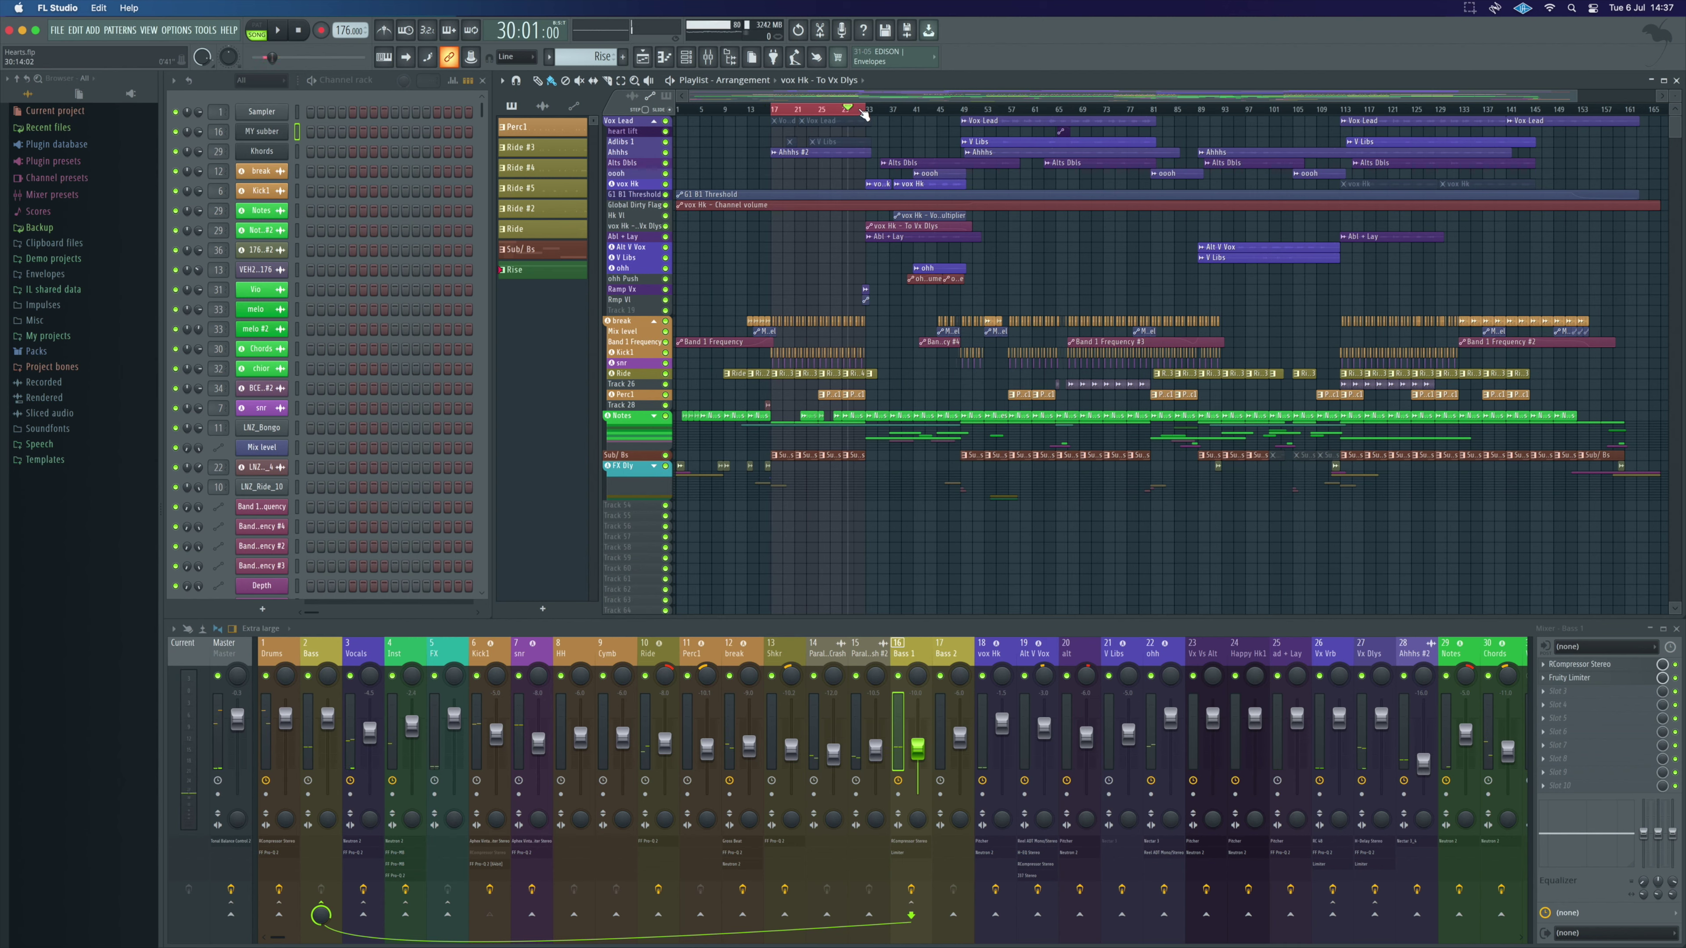
{"action": "left_click_drag", "start_coordinate": [872, 114], "coordinate": [964, 119]}
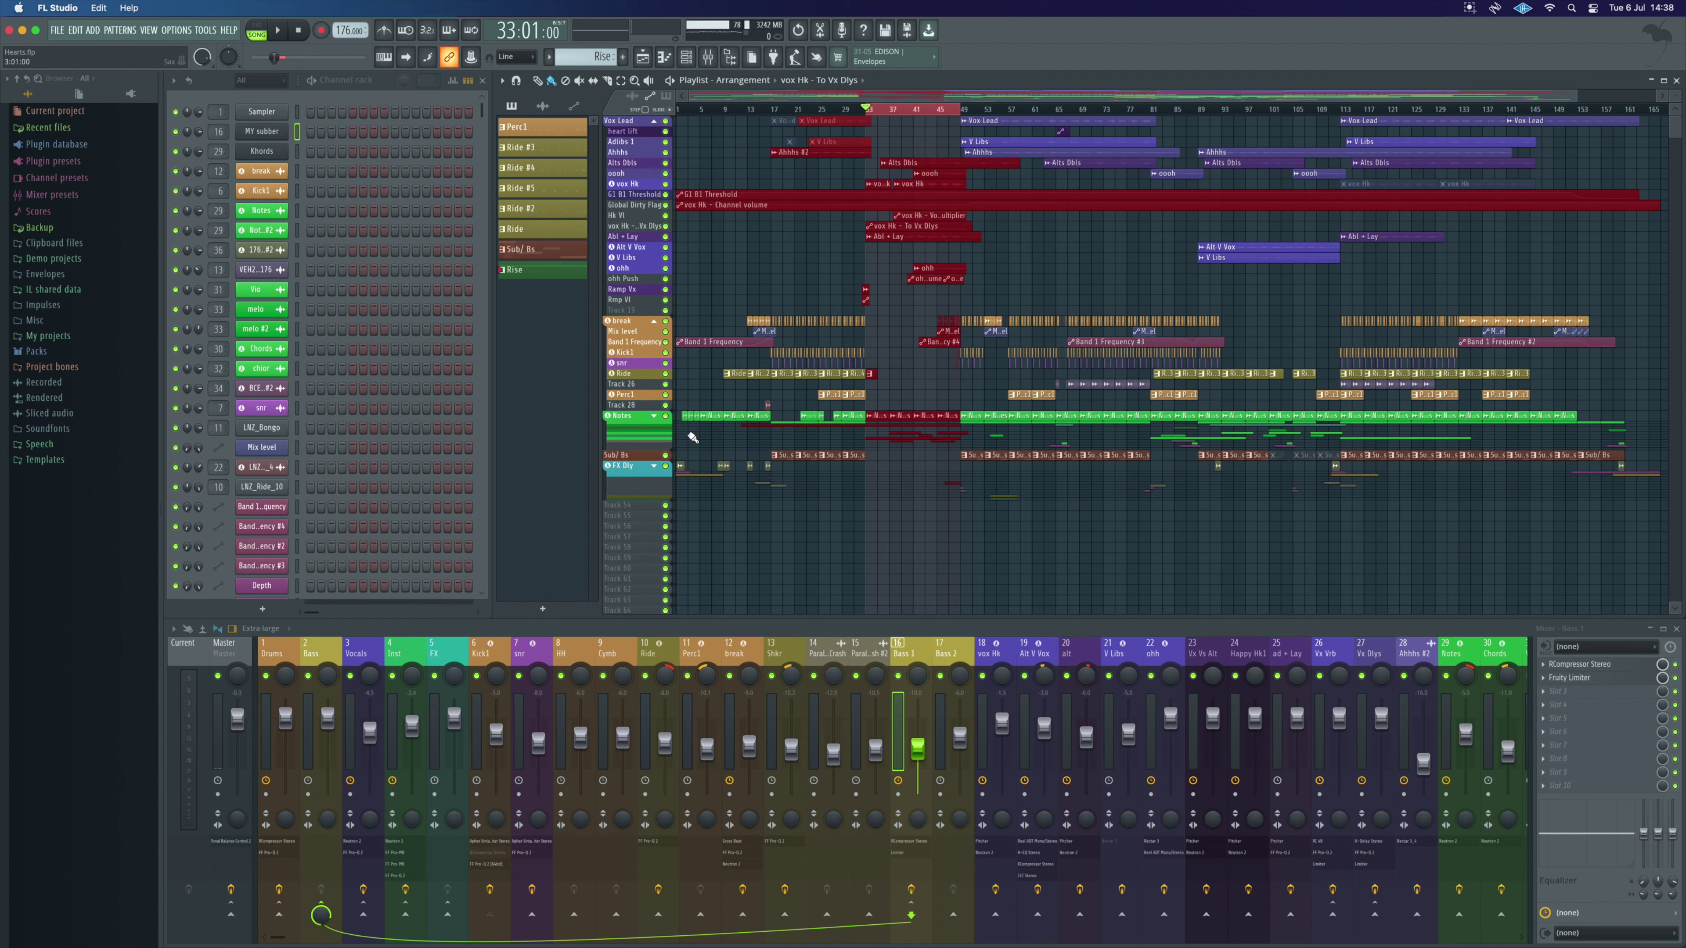
{"action": "left_click", "coordinate": [656, 419]}
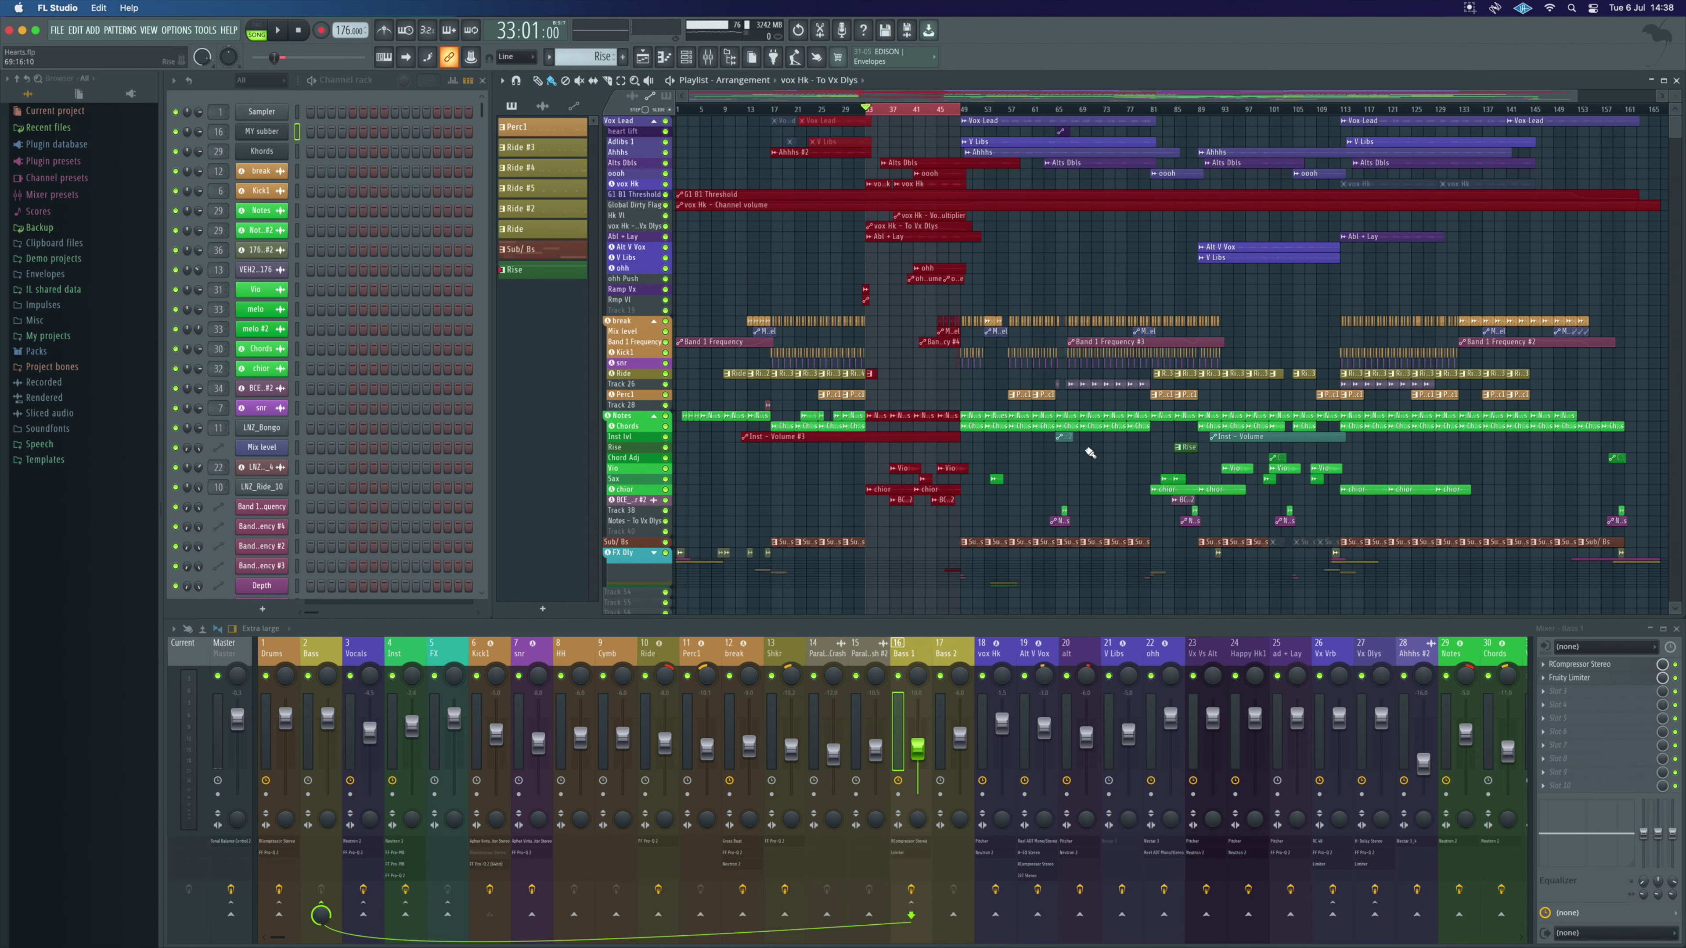
{"action": "key", "text": "space"}
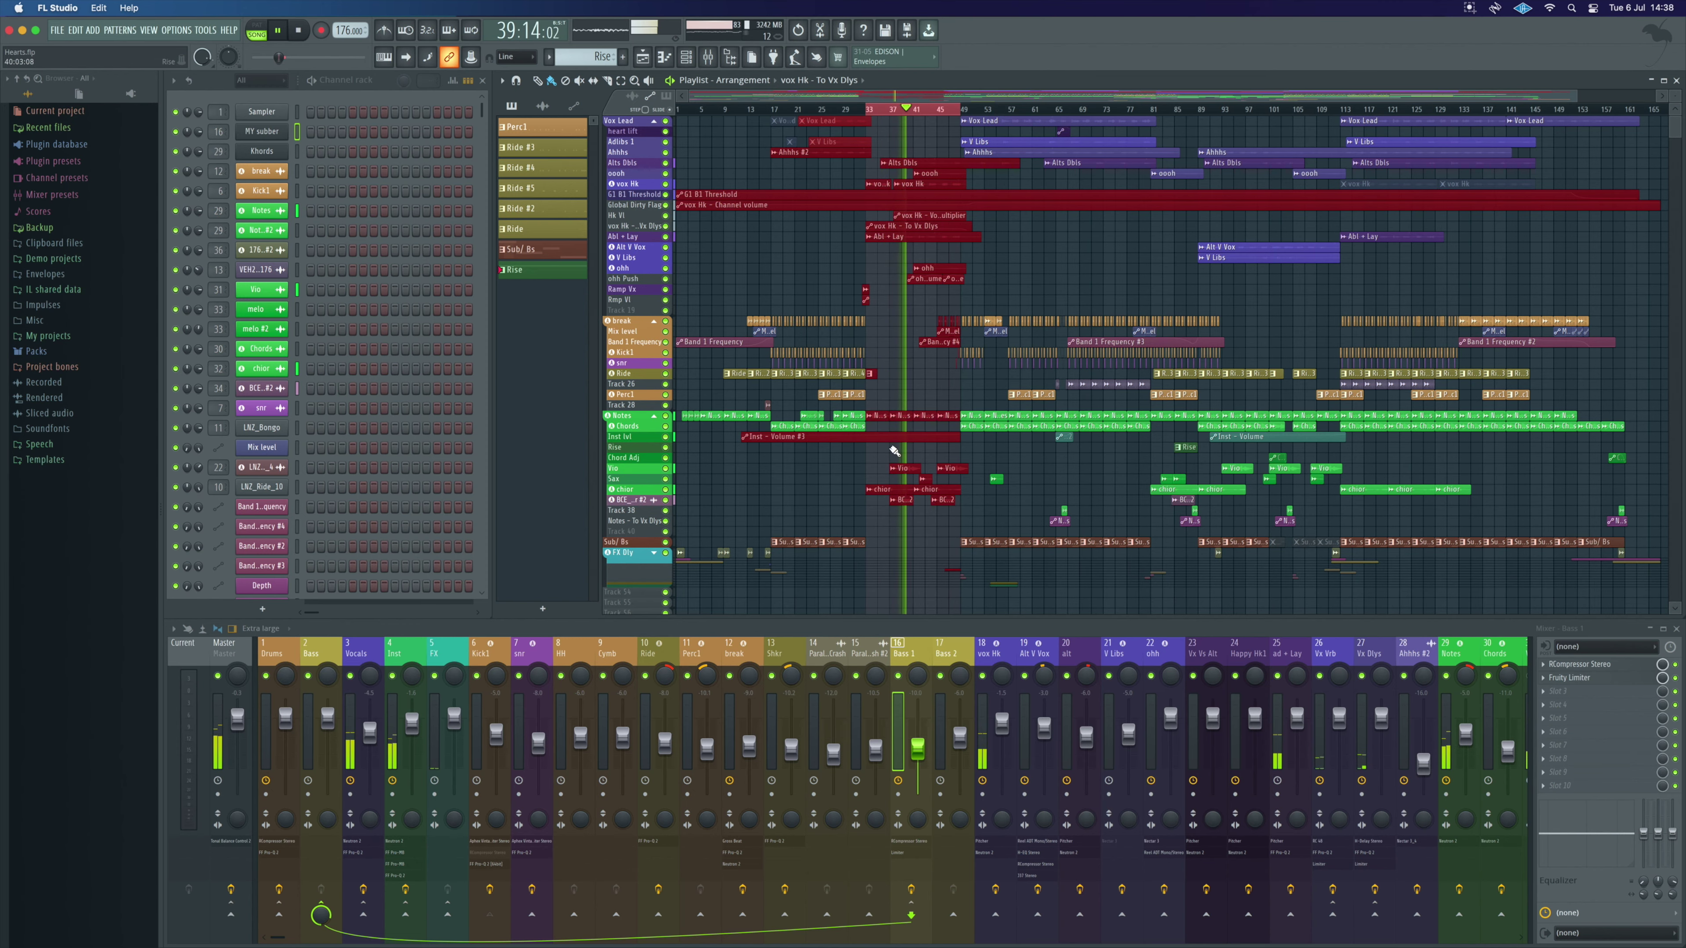
{"action": "left_click", "coordinate": [922, 209]}
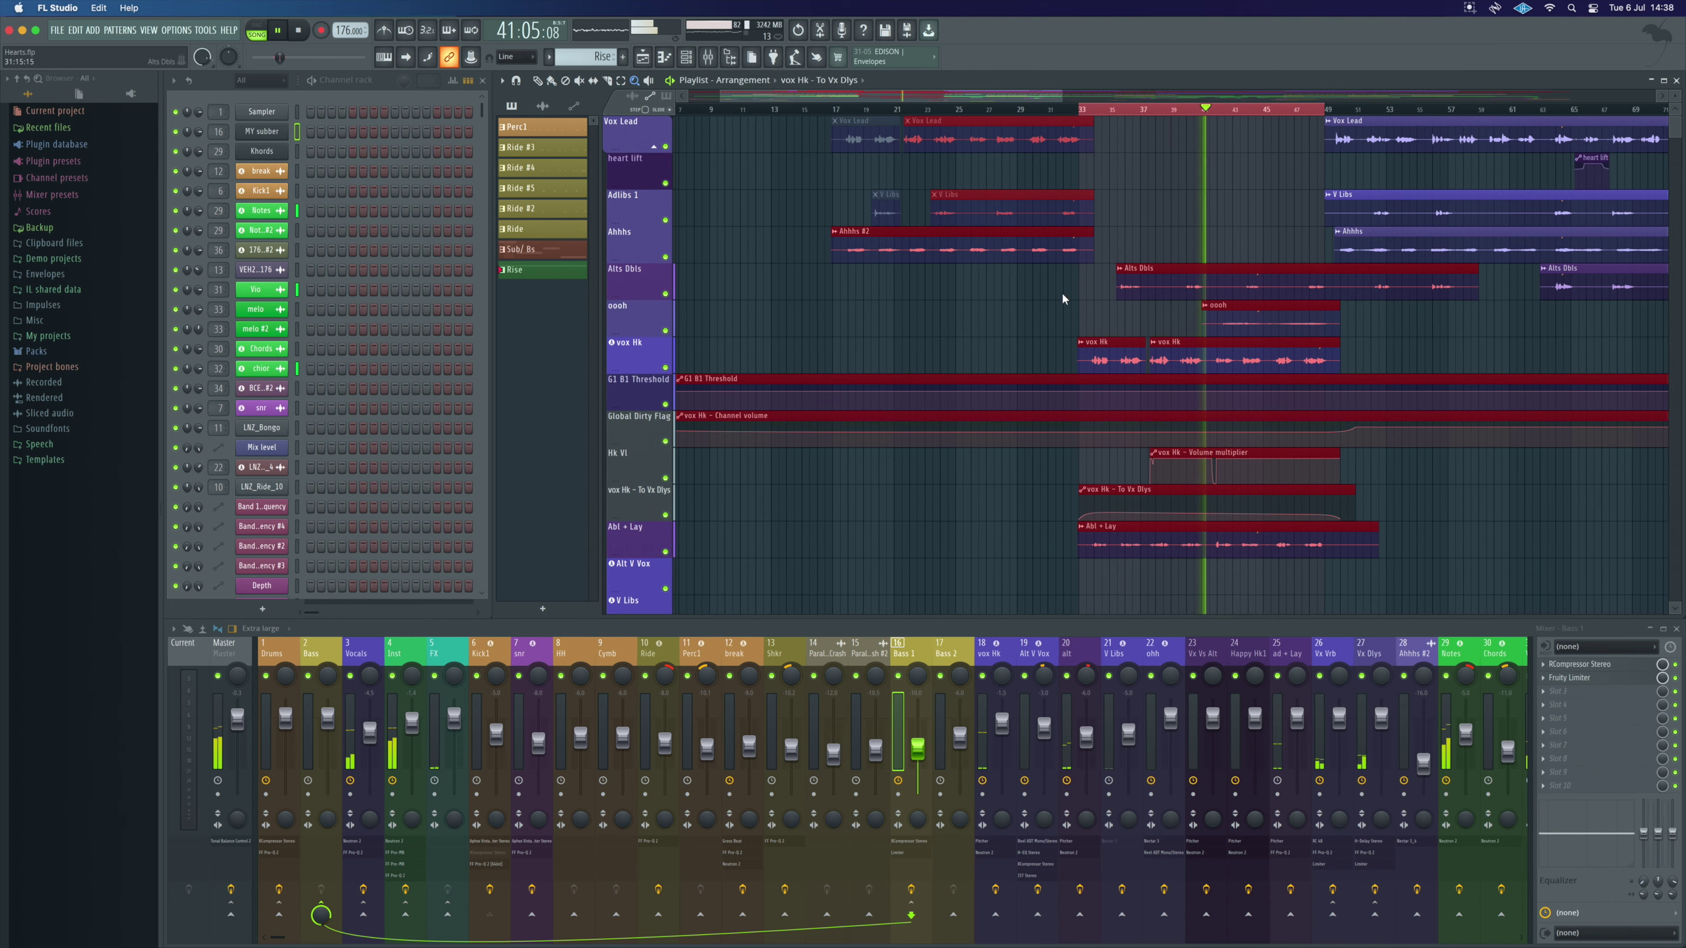
- Rezoom the playlist, start a selection at bar 35, and park the playhead at bar 41
{"action": "right_click", "coordinate": [1082, 303]}
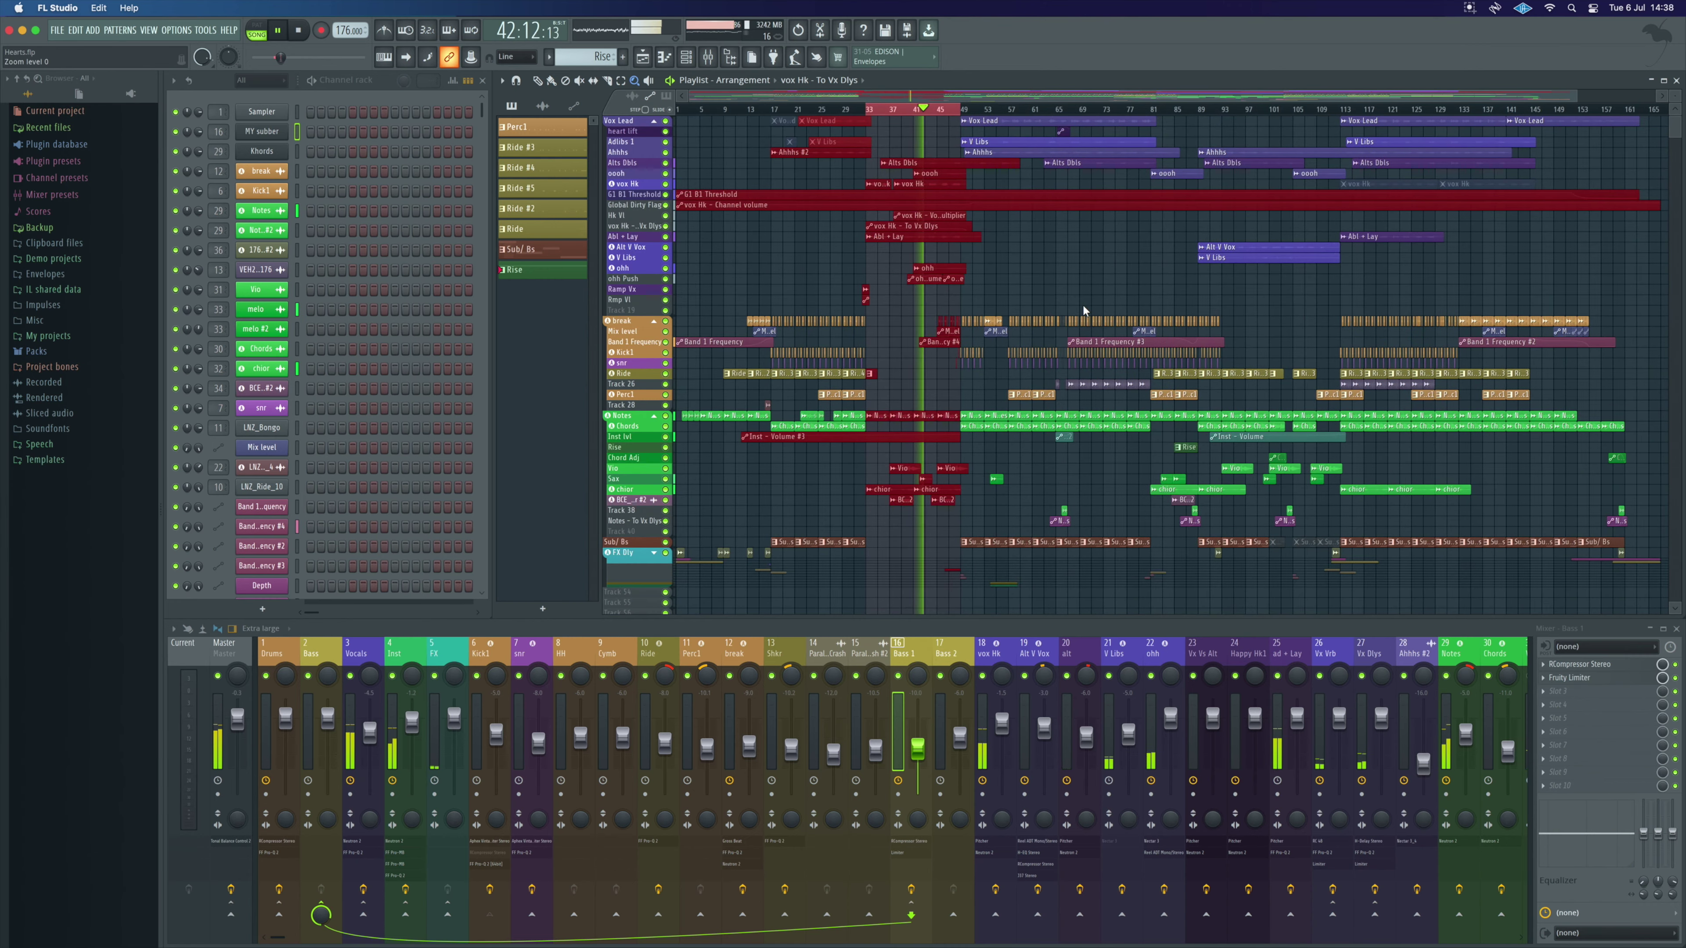
{"action": "left_click", "coordinate": [884, 225]}
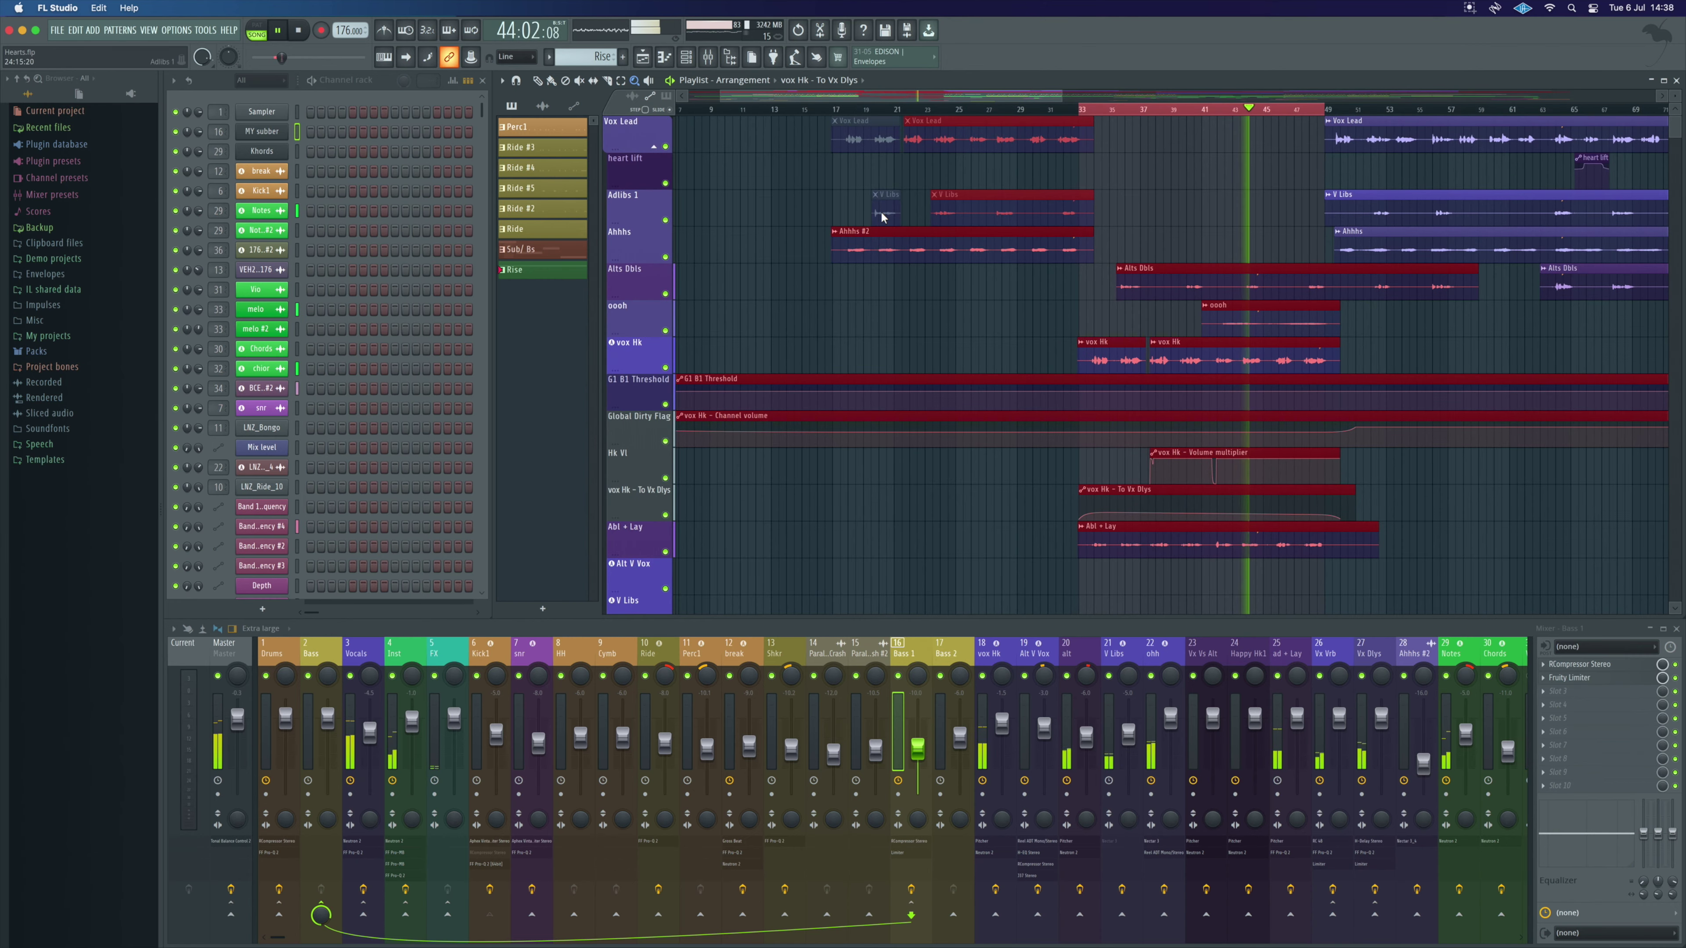
{"action": "left_click", "coordinate": [1149, 320]}
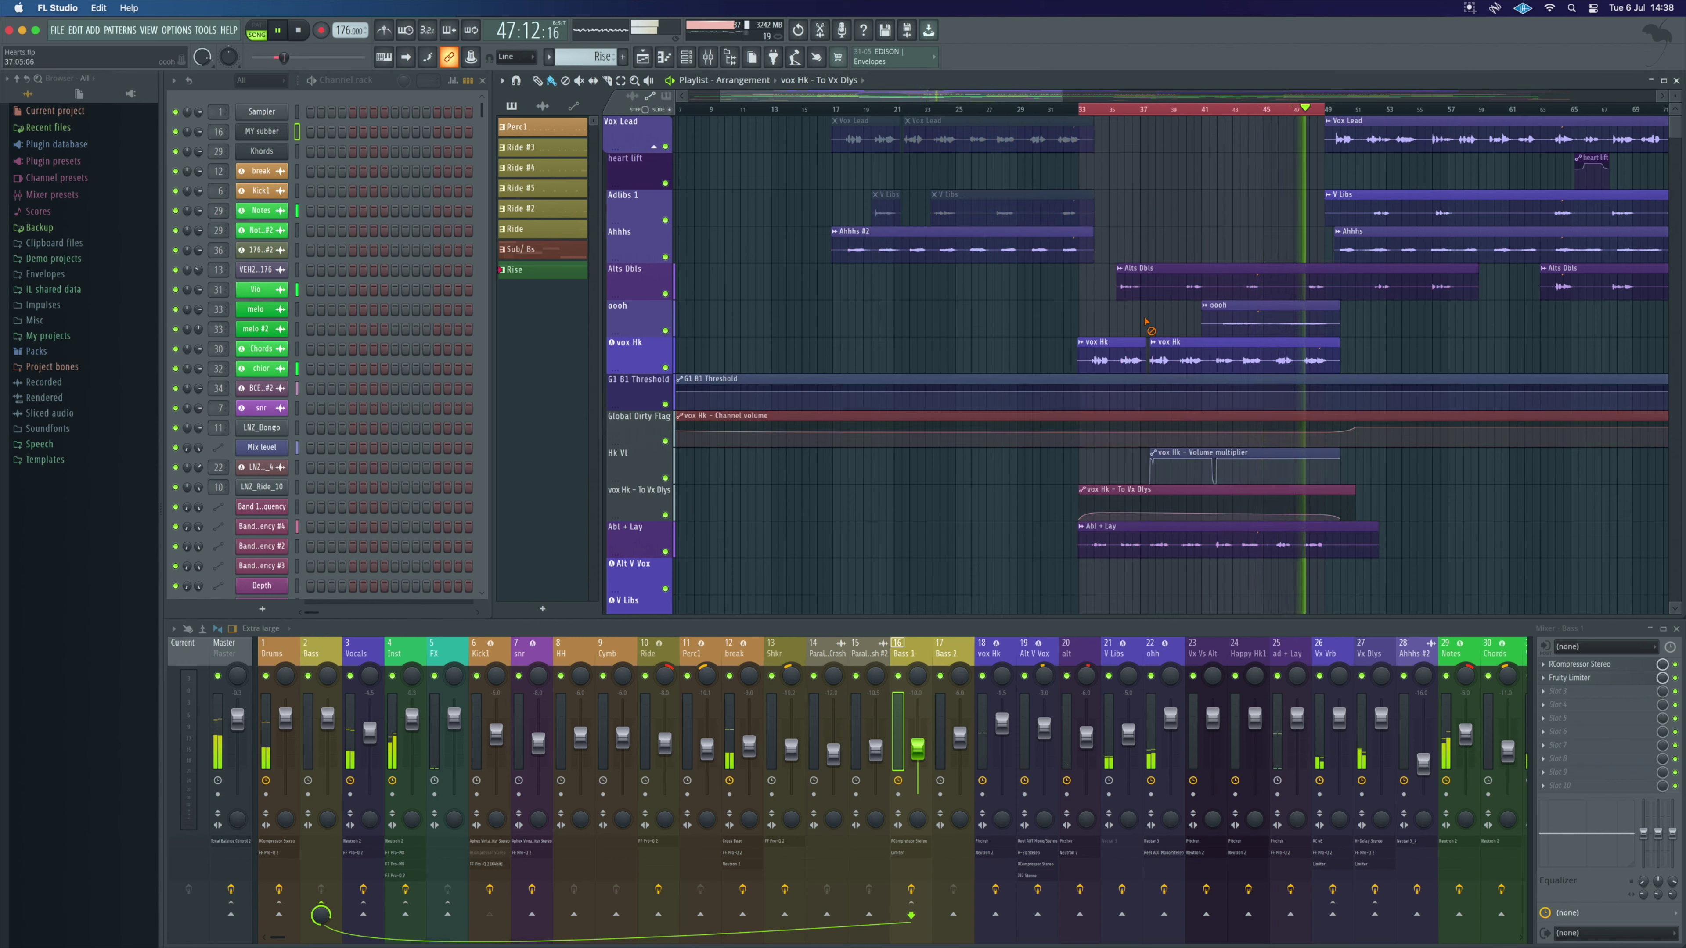
{"action": "key", "text": "space"}
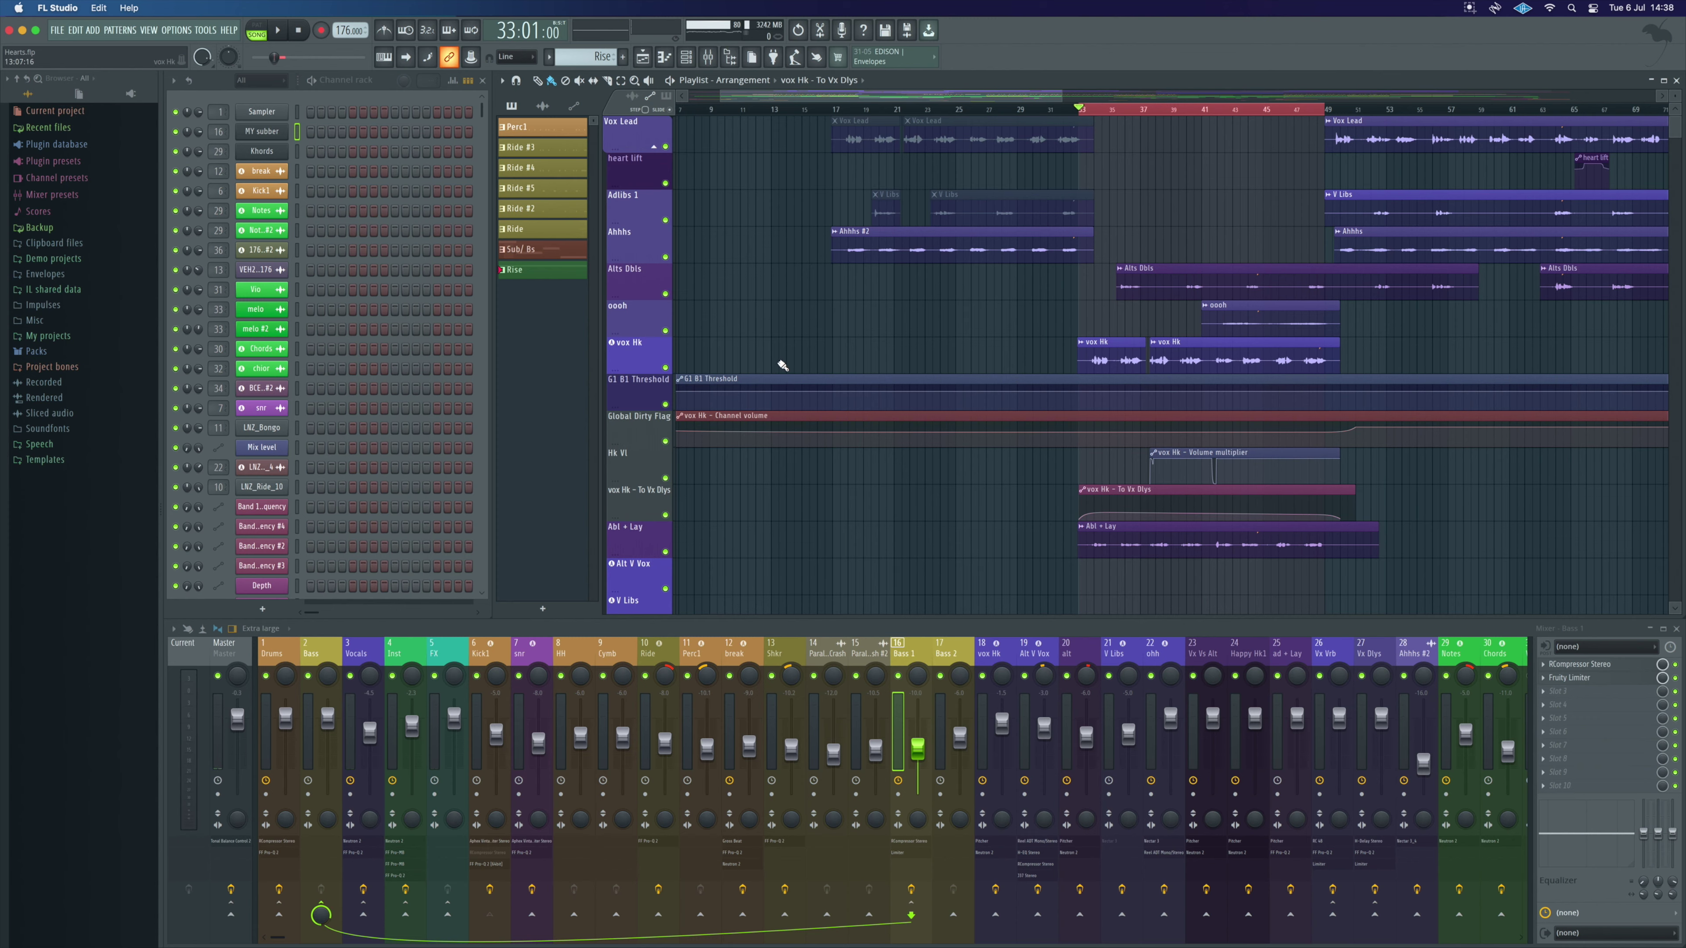
{"action": "left_click_drag", "start_coordinate": [1092, 116], "coordinate": [1122, 119]}
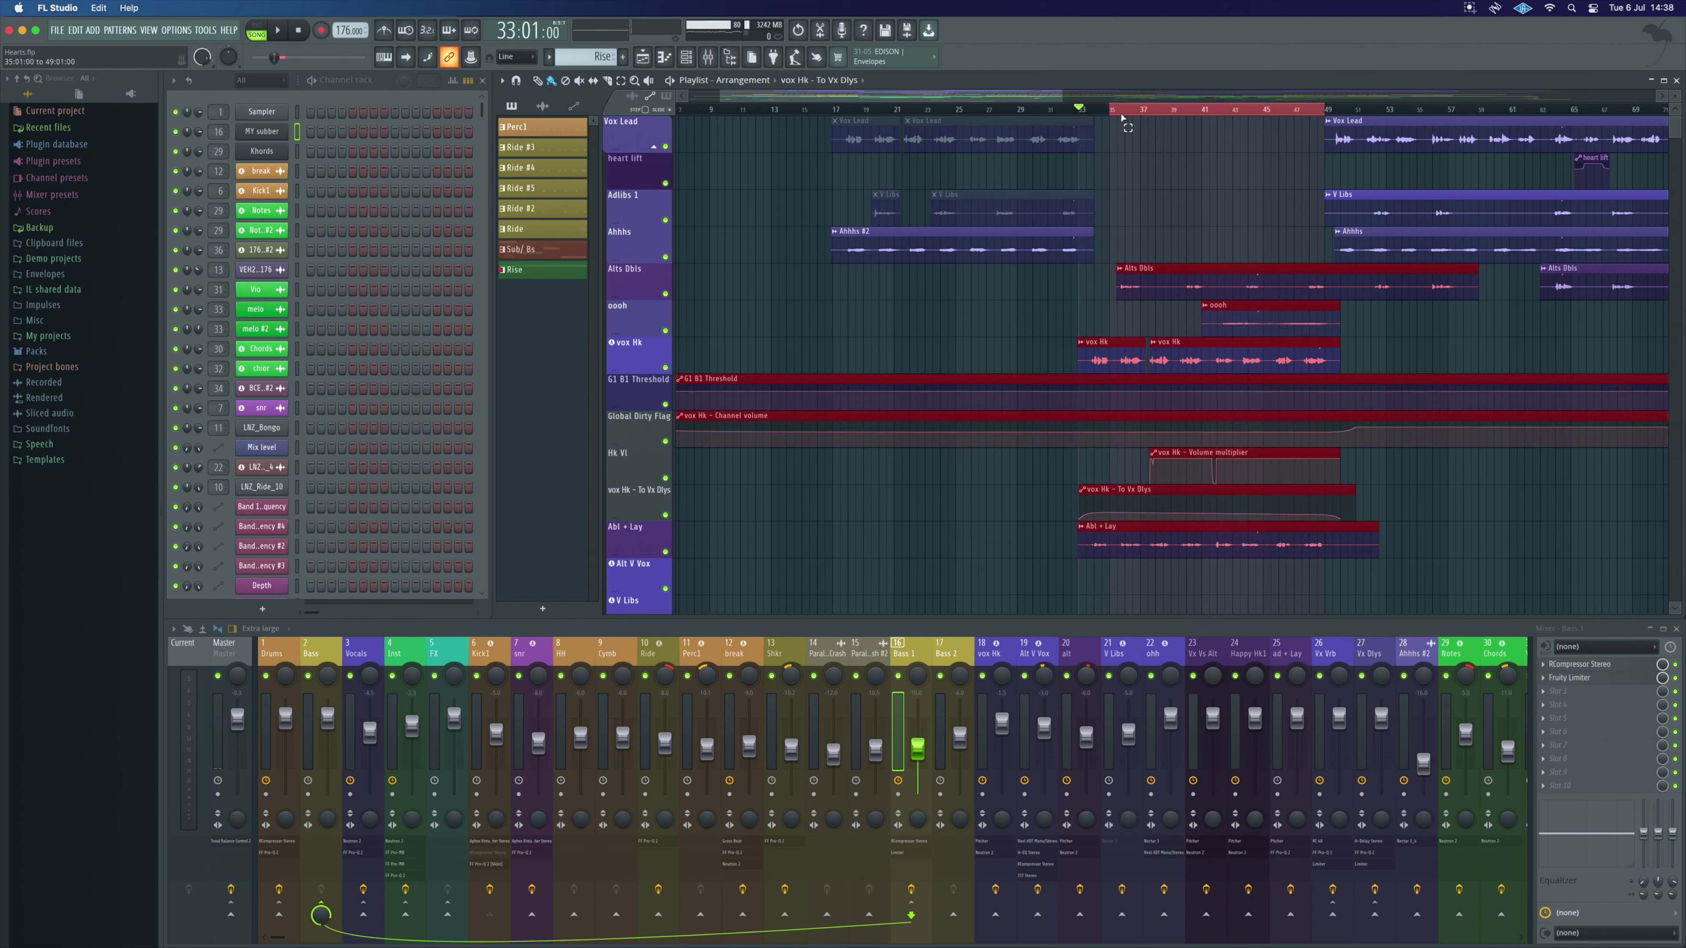
{"action": "left_click", "coordinate": [1205, 121]}
{"action": "left_click", "coordinate": [1252, 323]}
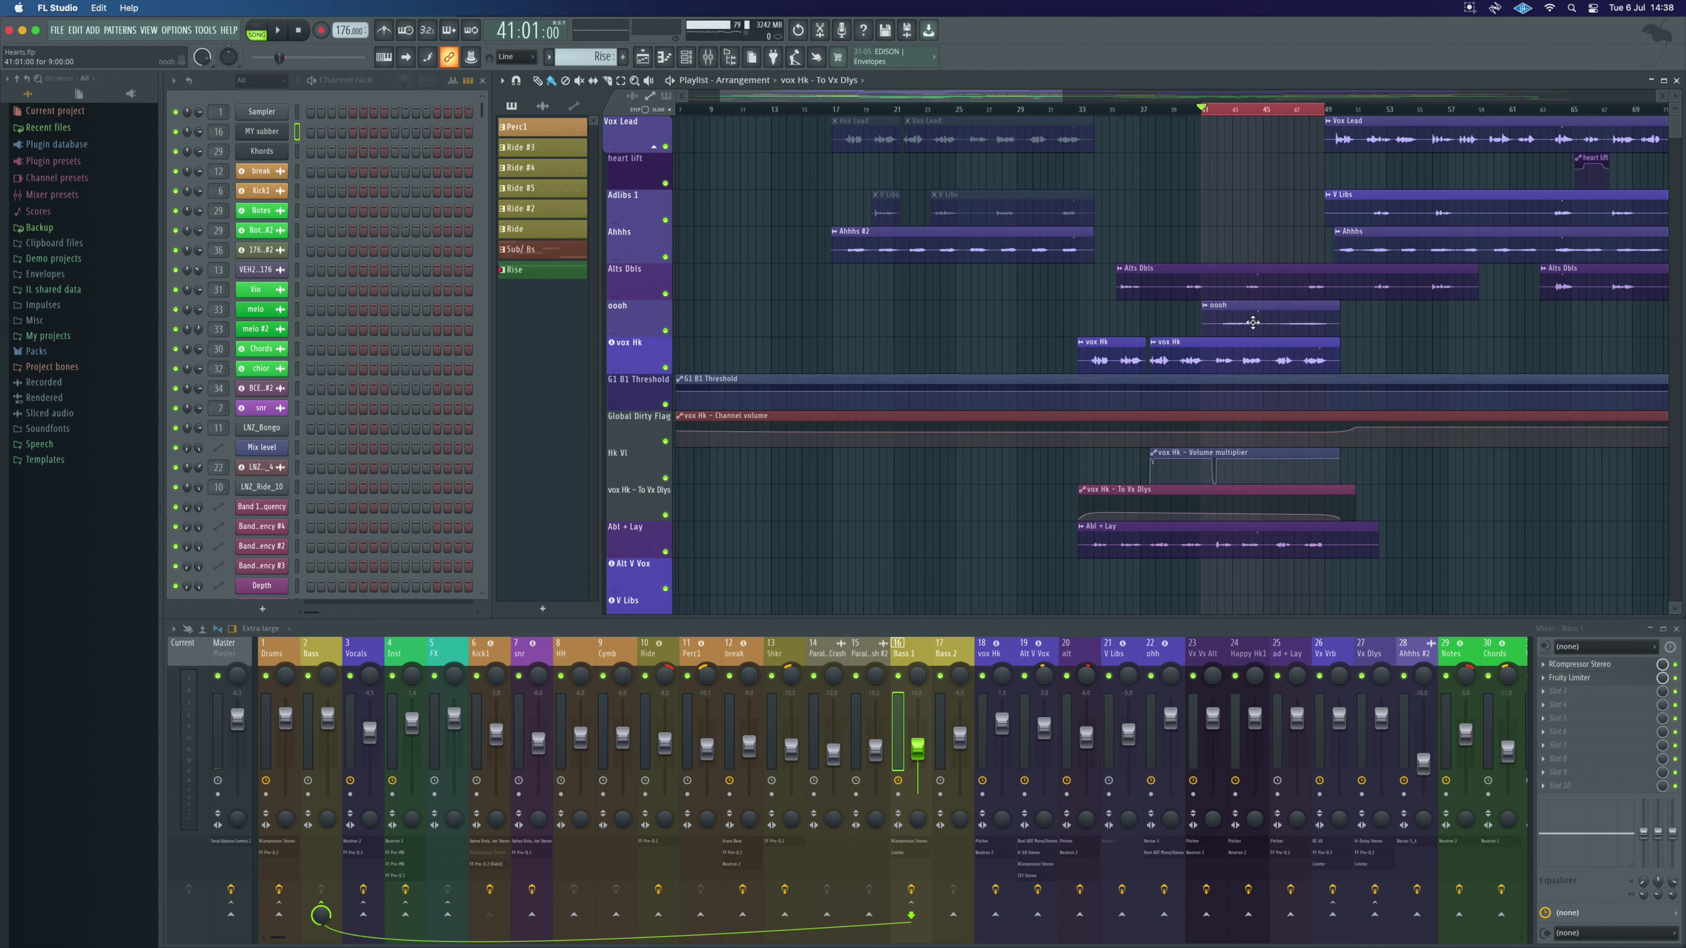
- Play the oooh and vox Hk vocals each soloed from bar 41
{"action": "left_click", "coordinate": [666, 331], "text": "ctrl"}
{"action": "key", "text": "space"}
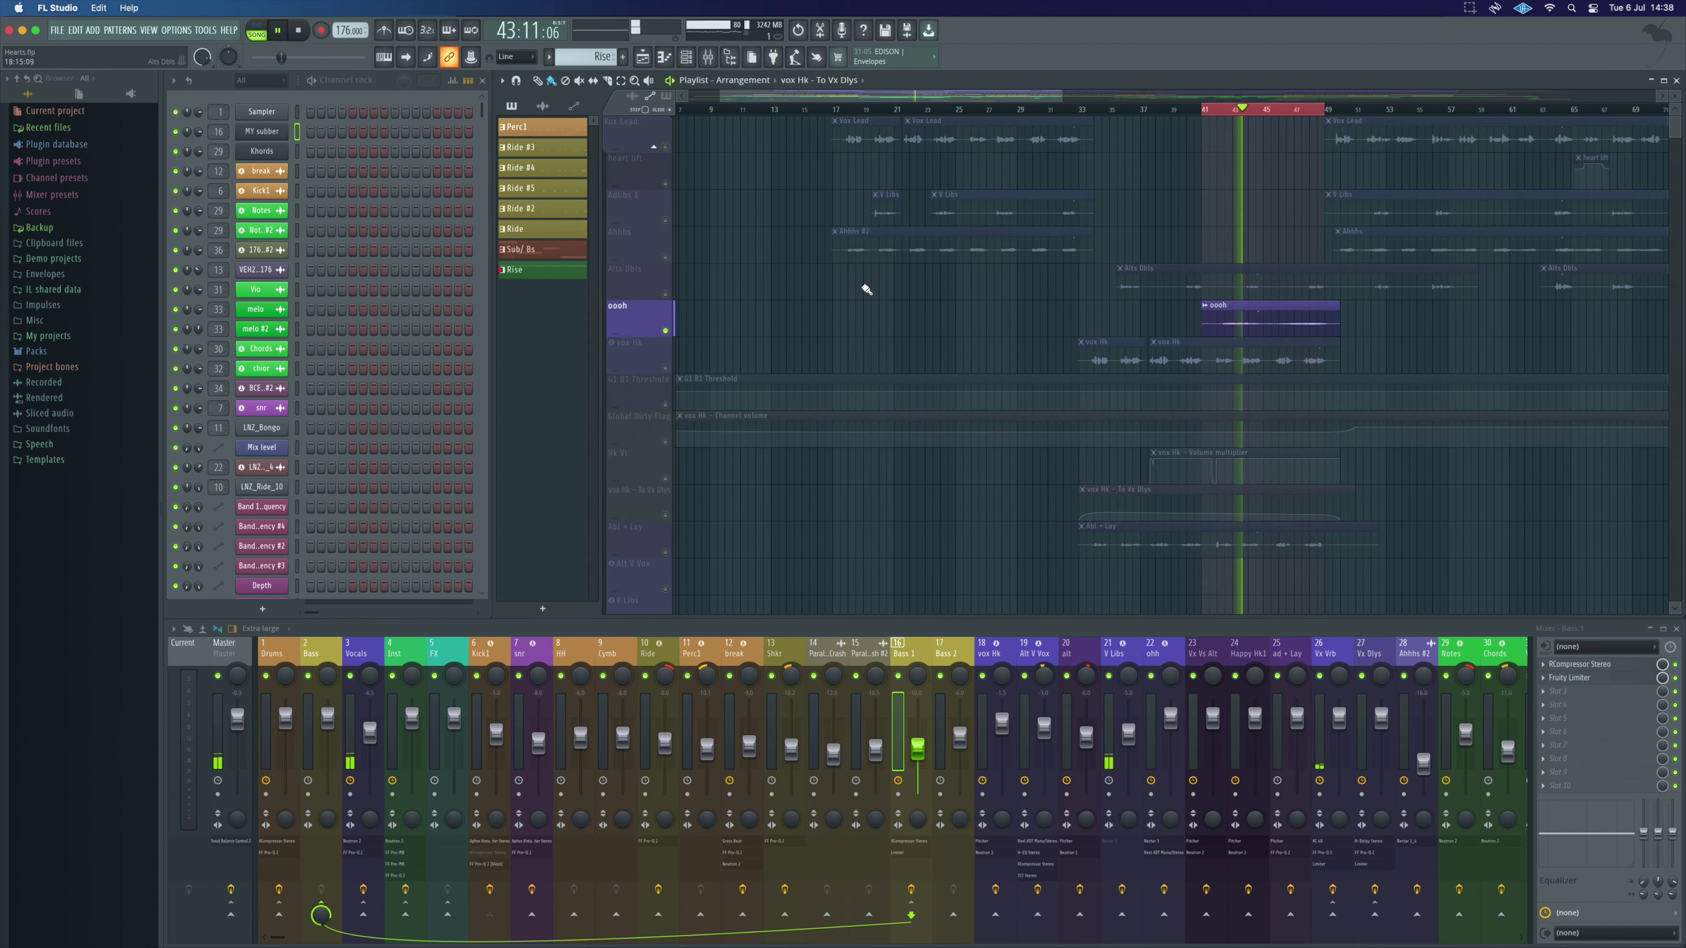
{"action": "key", "text": "space"}
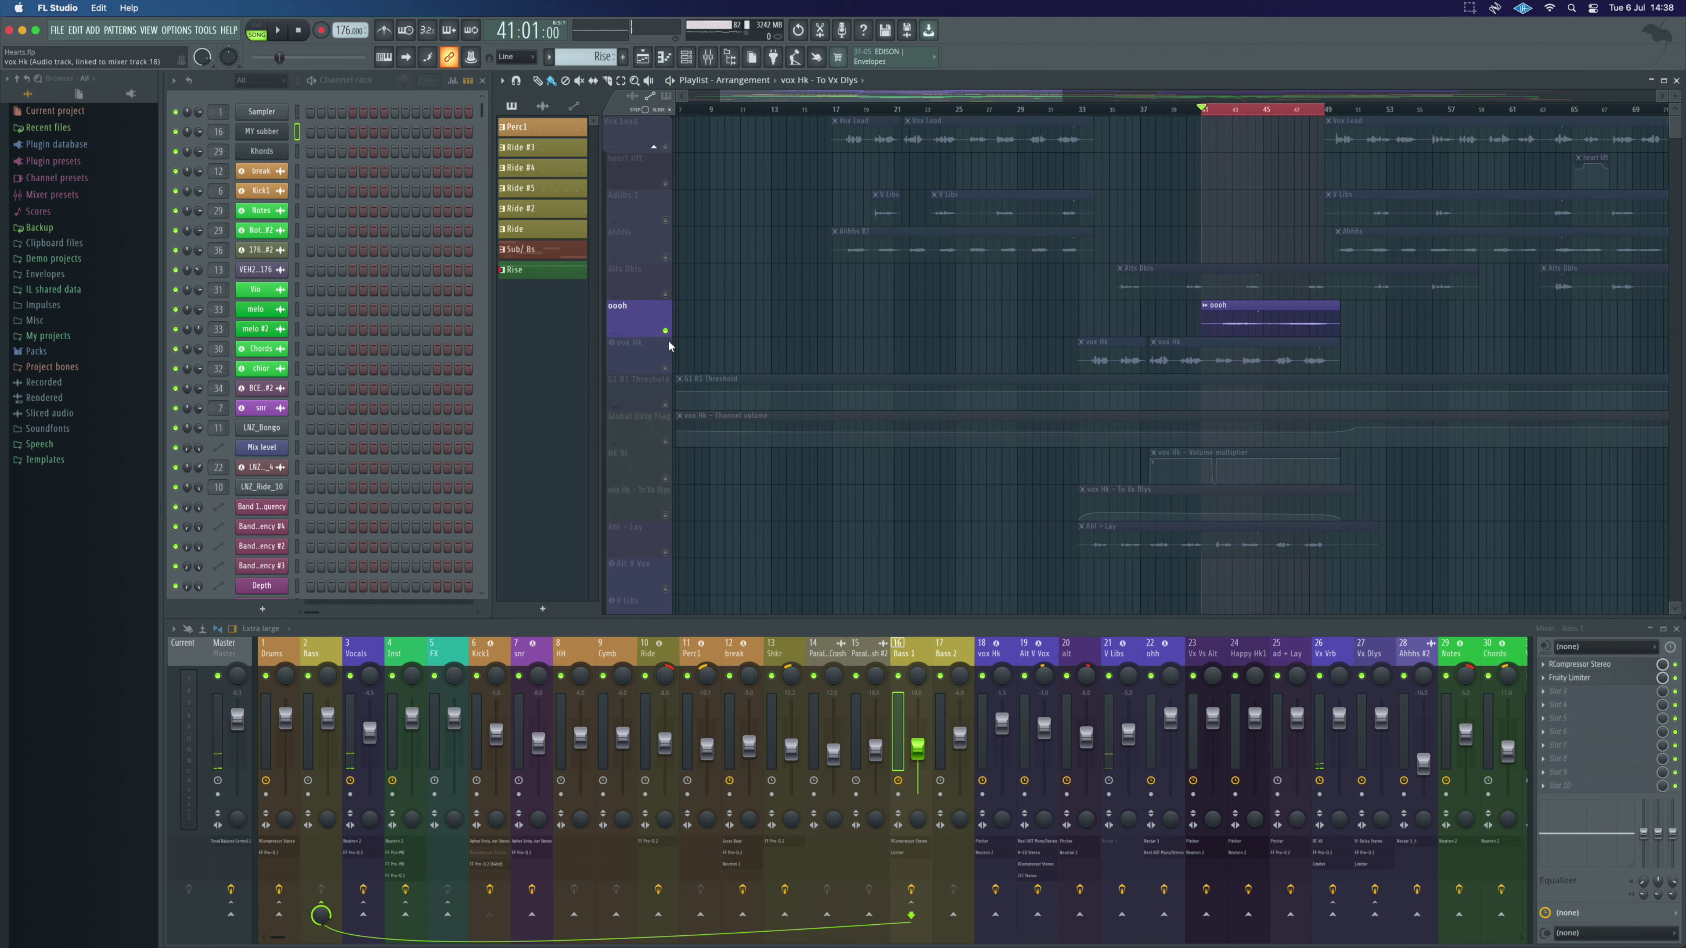
{"action": "left_click", "coordinate": [666, 331], "text": "ctrl"}
{"action": "left_click", "coordinate": [666, 368], "text": "ctrl"}
{"action": "key", "text": "space"}
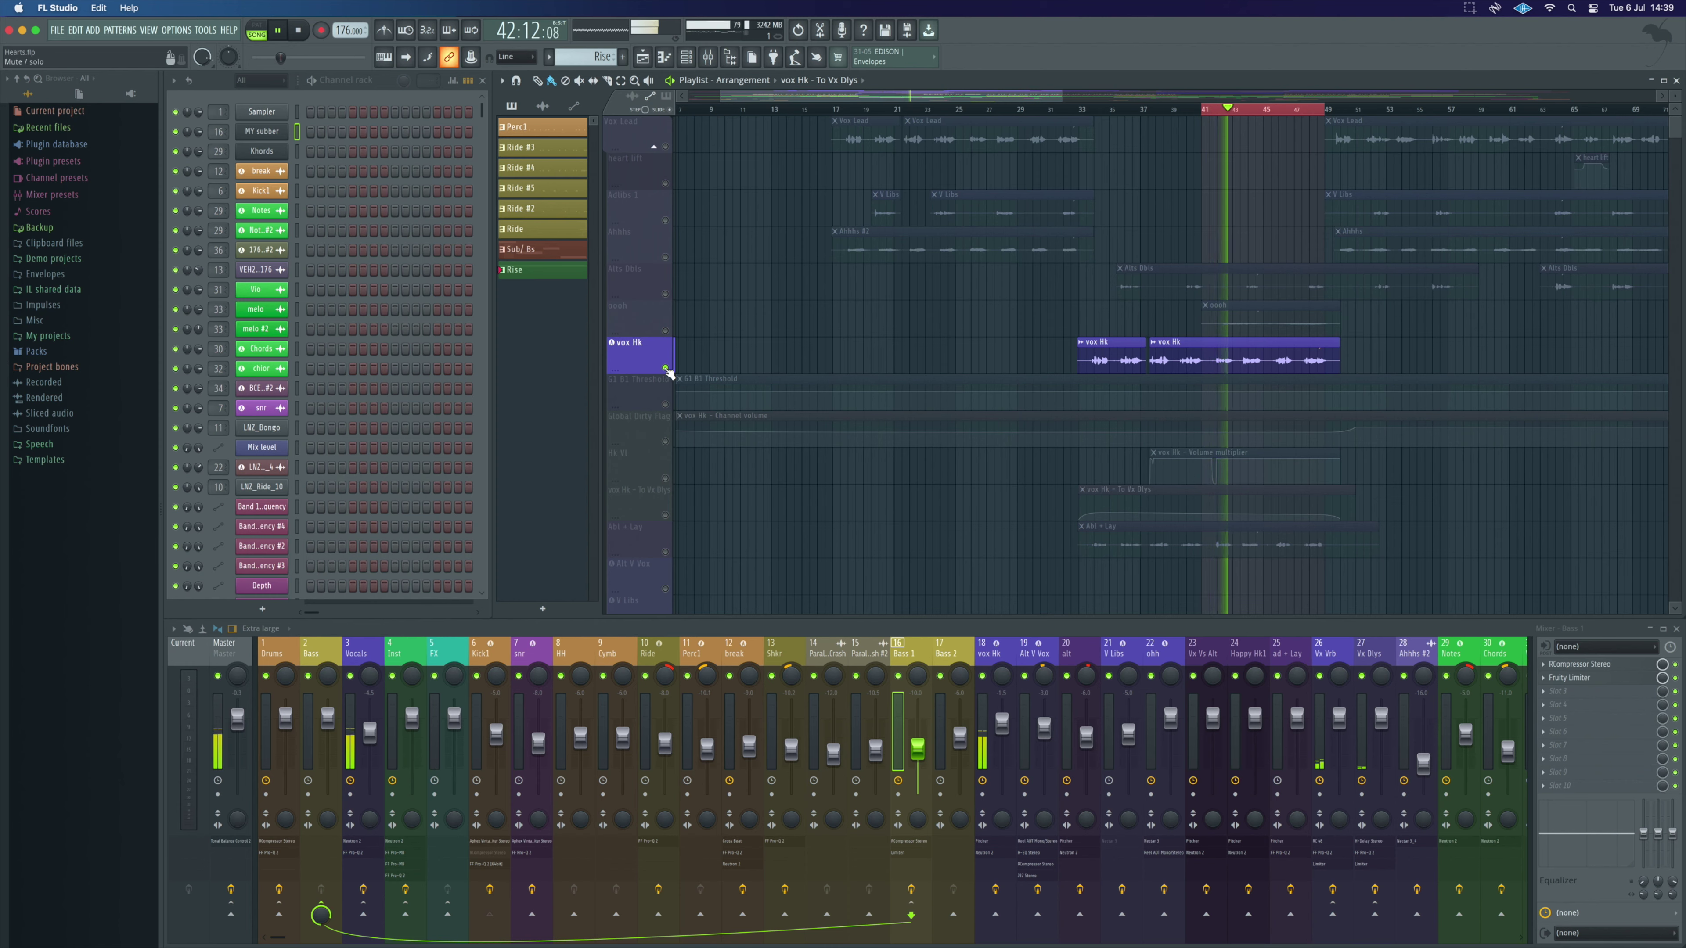
{"action": "key", "text": "space"}
{"action": "left_click", "coordinate": [665, 368], "text": "ctrl"}
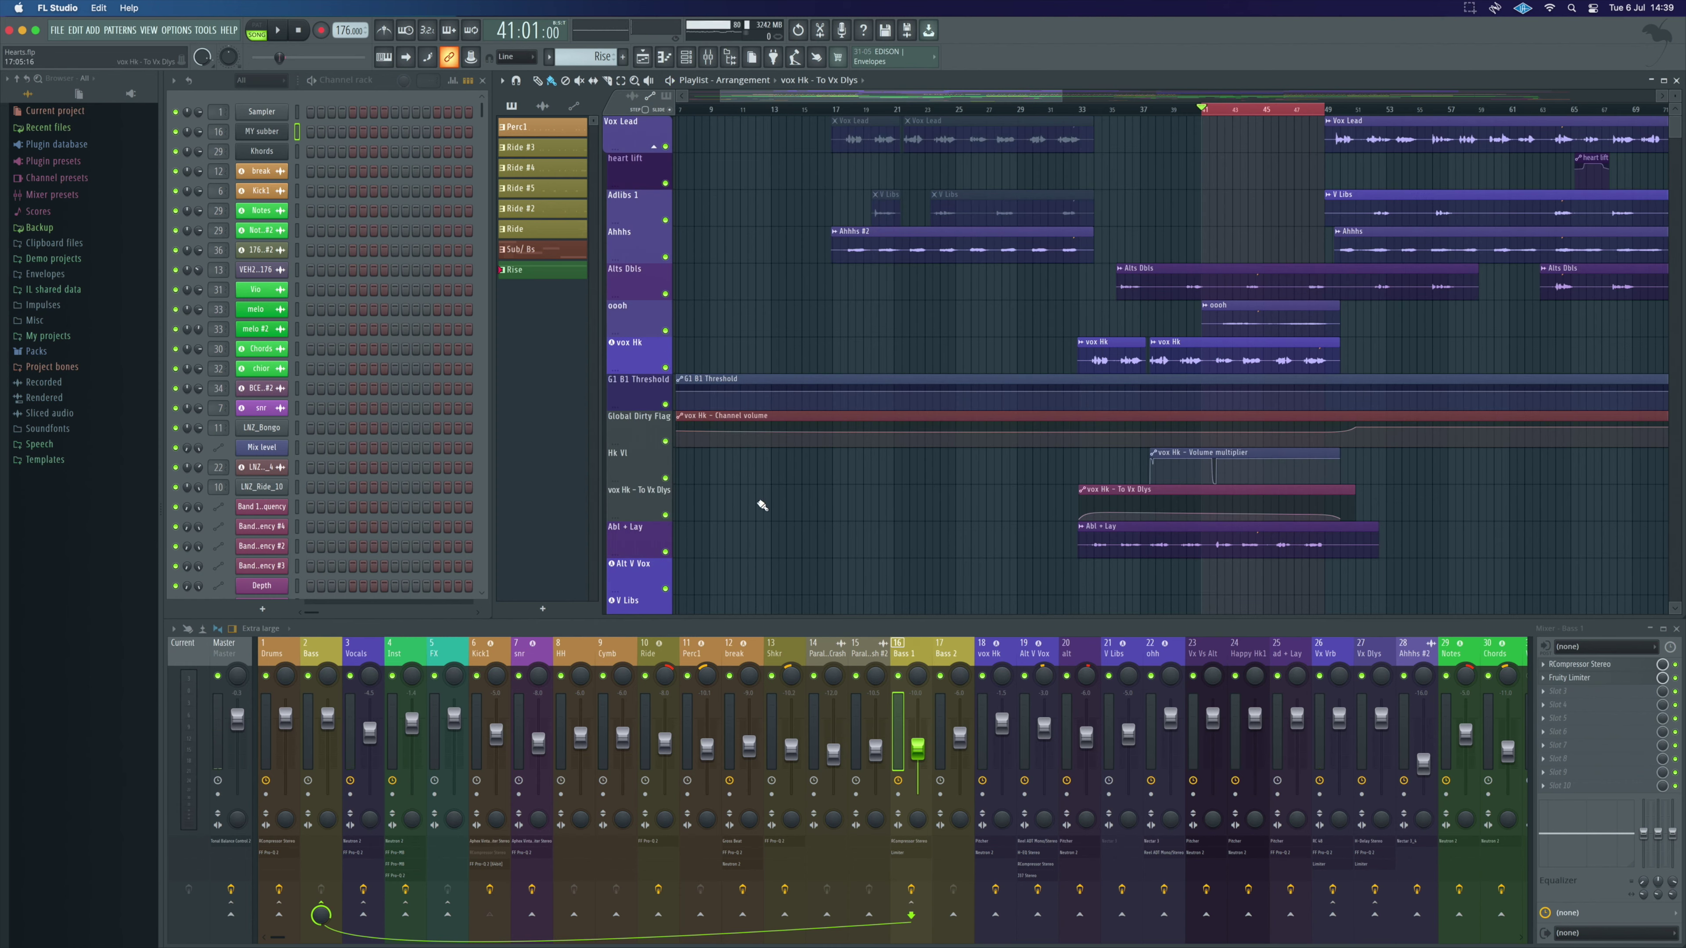
- Audition Abl + Lay soloed, play the full mix from bar 41, then select bars 44–49
{"action": "left_click", "coordinate": [665, 552], "text": "ctrl"}
{"action": "key", "text": "space"}
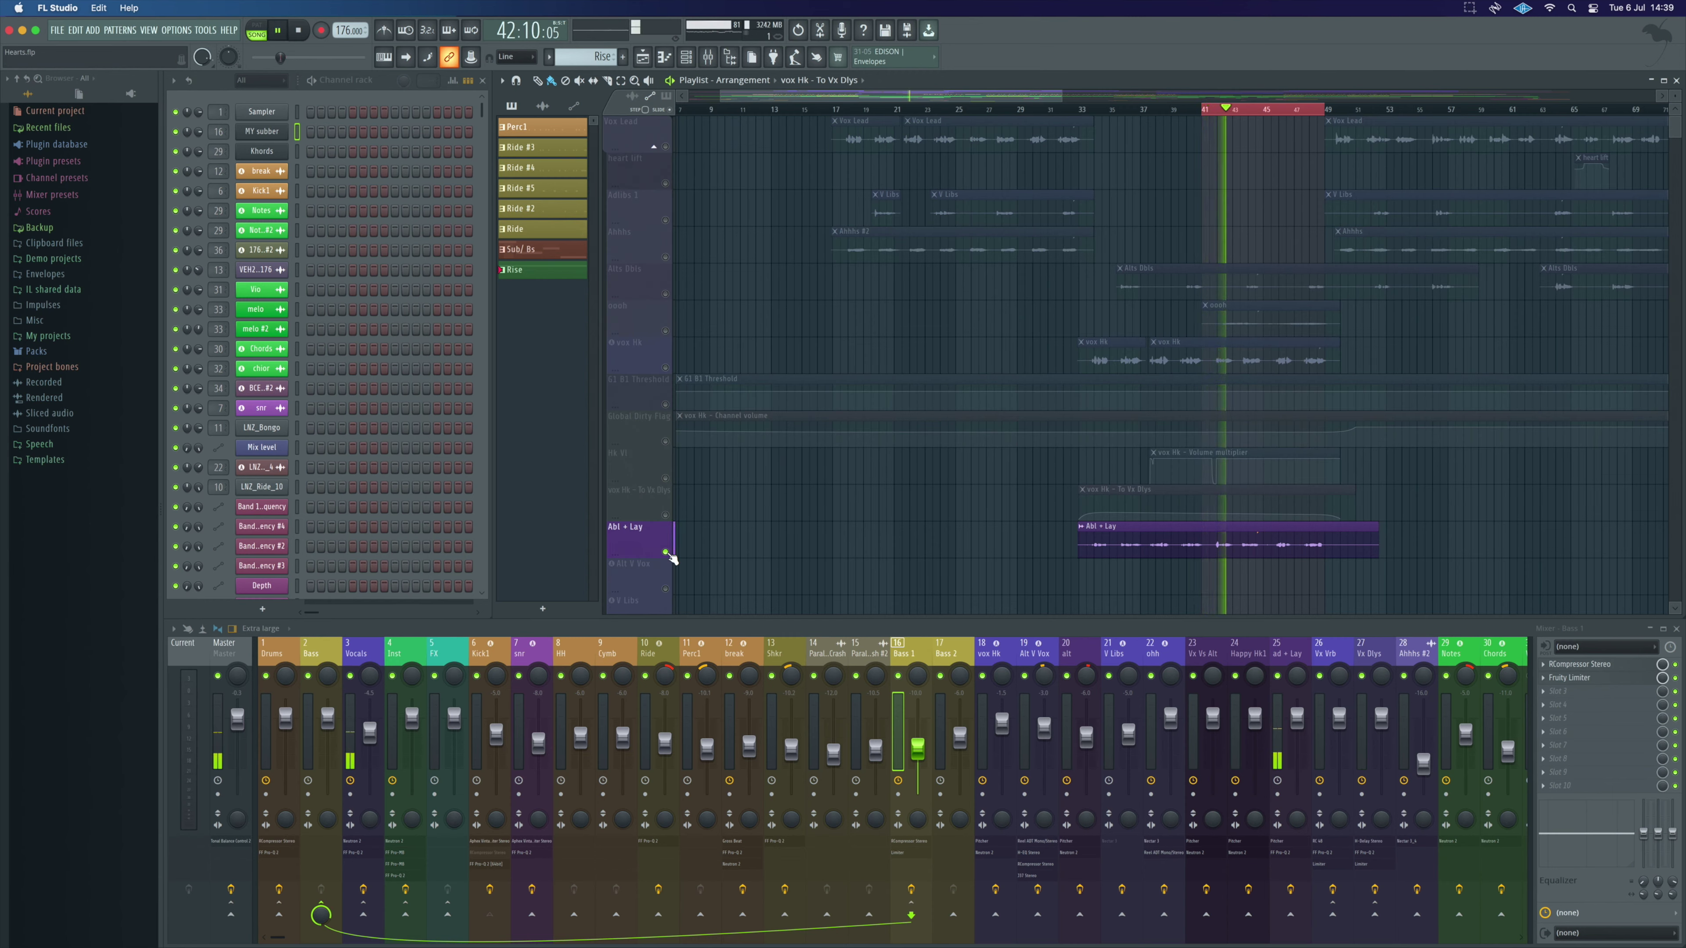
{"action": "key", "text": "space"}
{"action": "left_click", "coordinate": [666, 552], "text": "ctrl"}
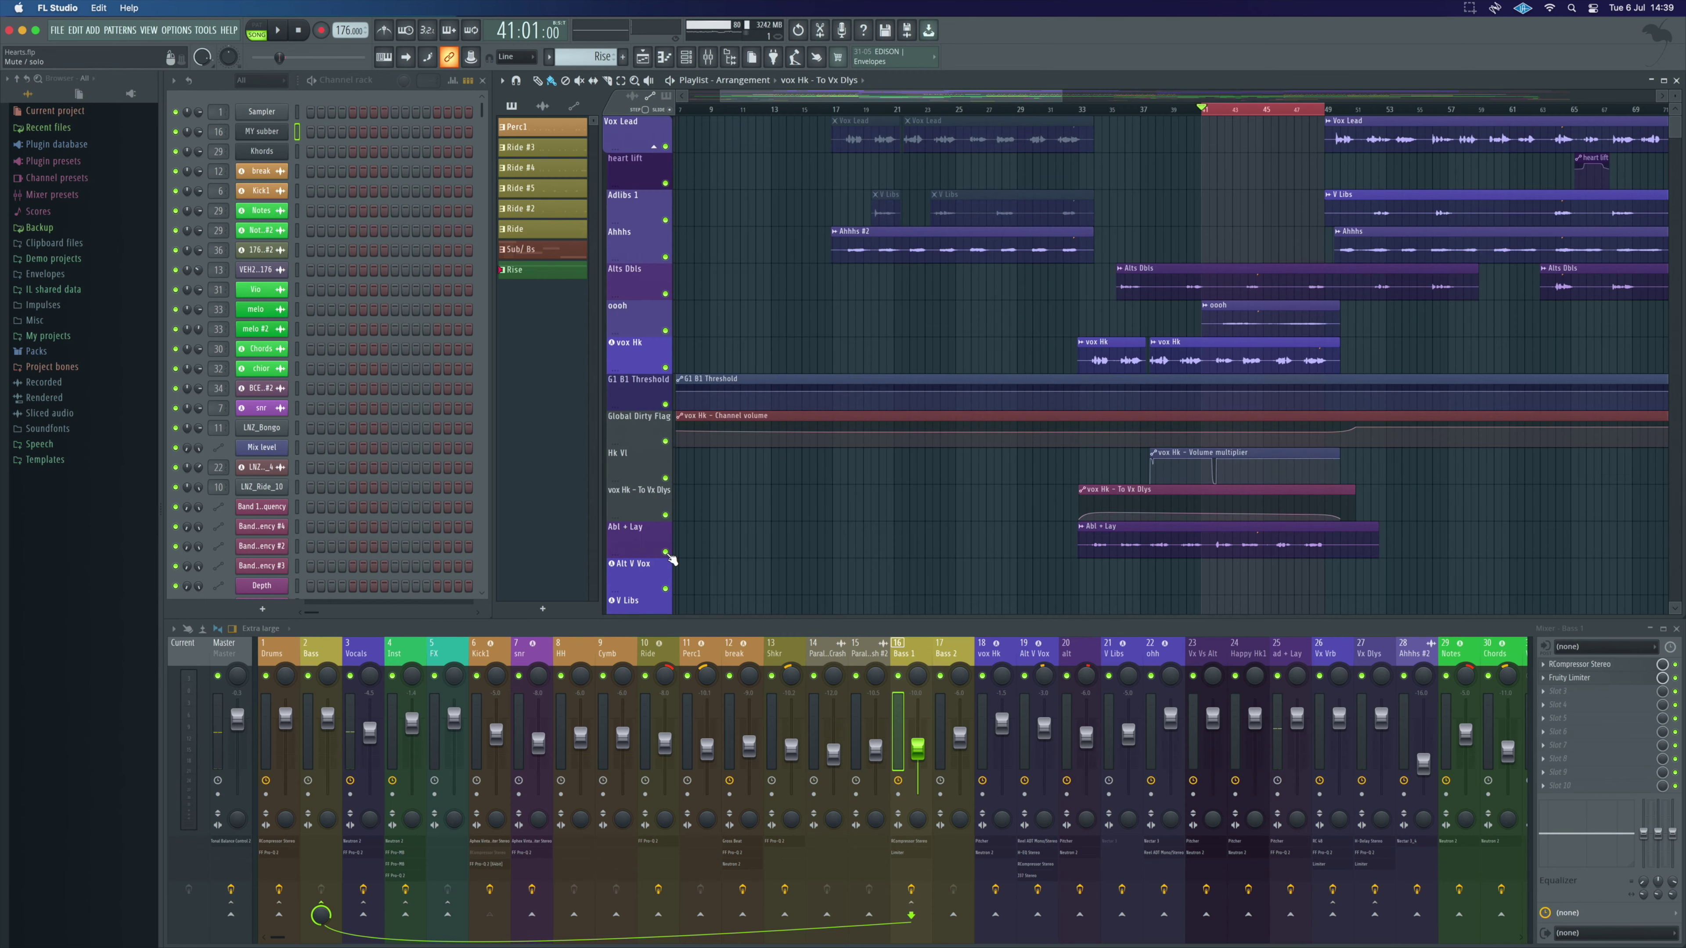
{"action": "key", "text": "space"}
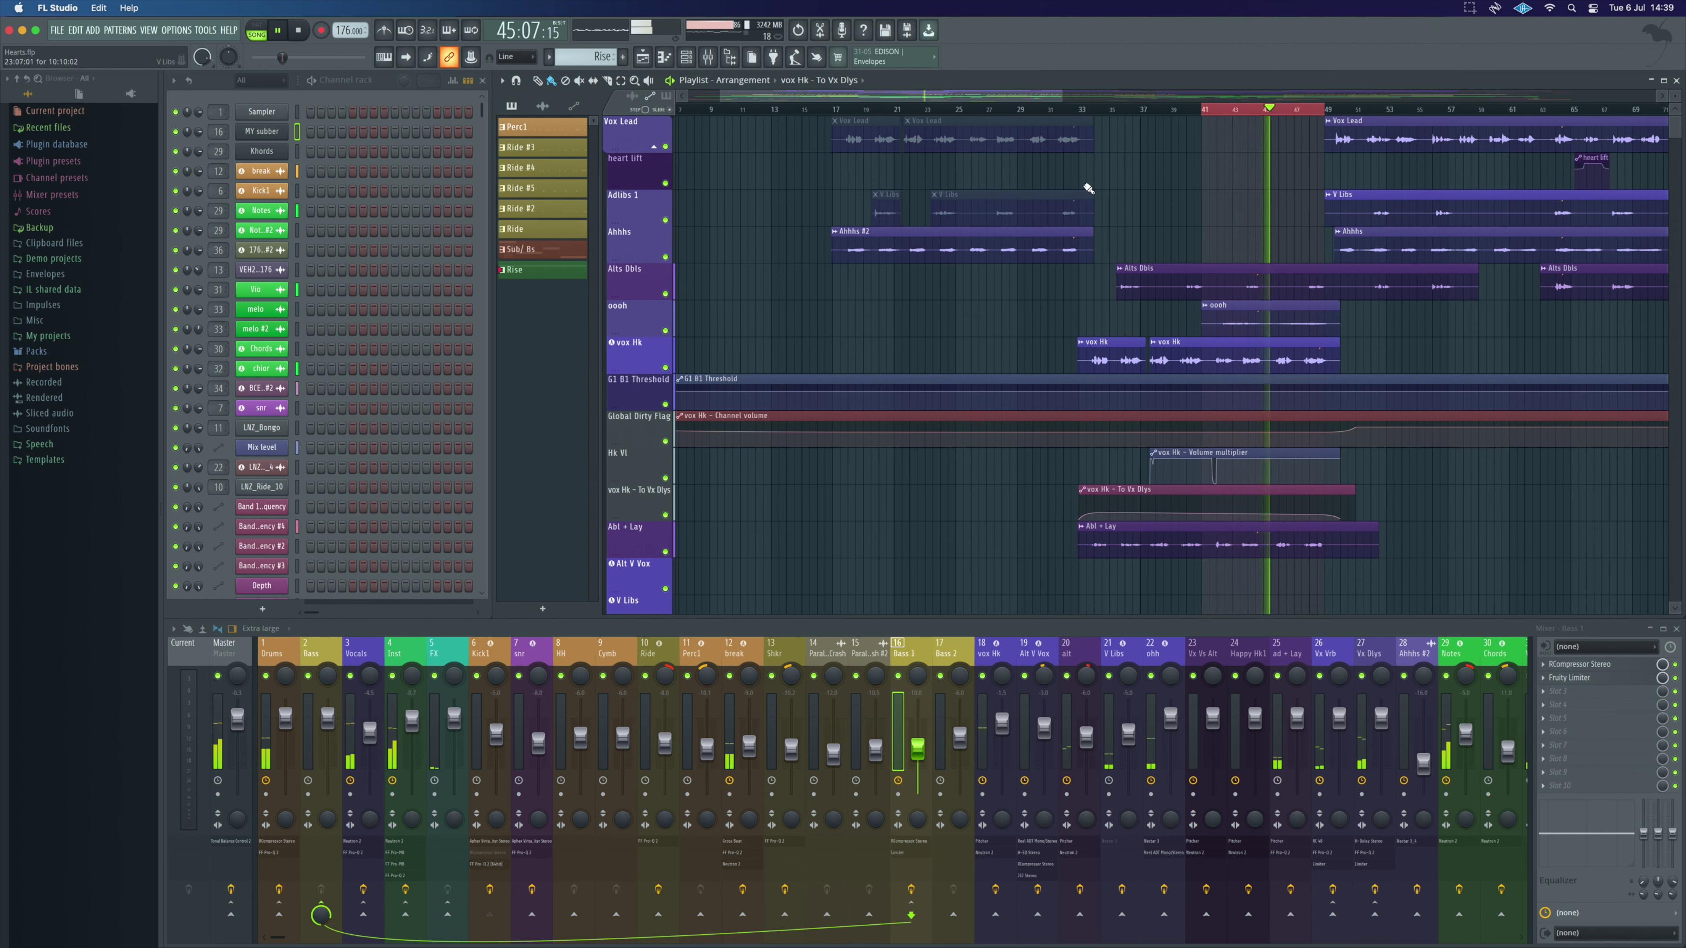
{"action": "key", "text": "space"}
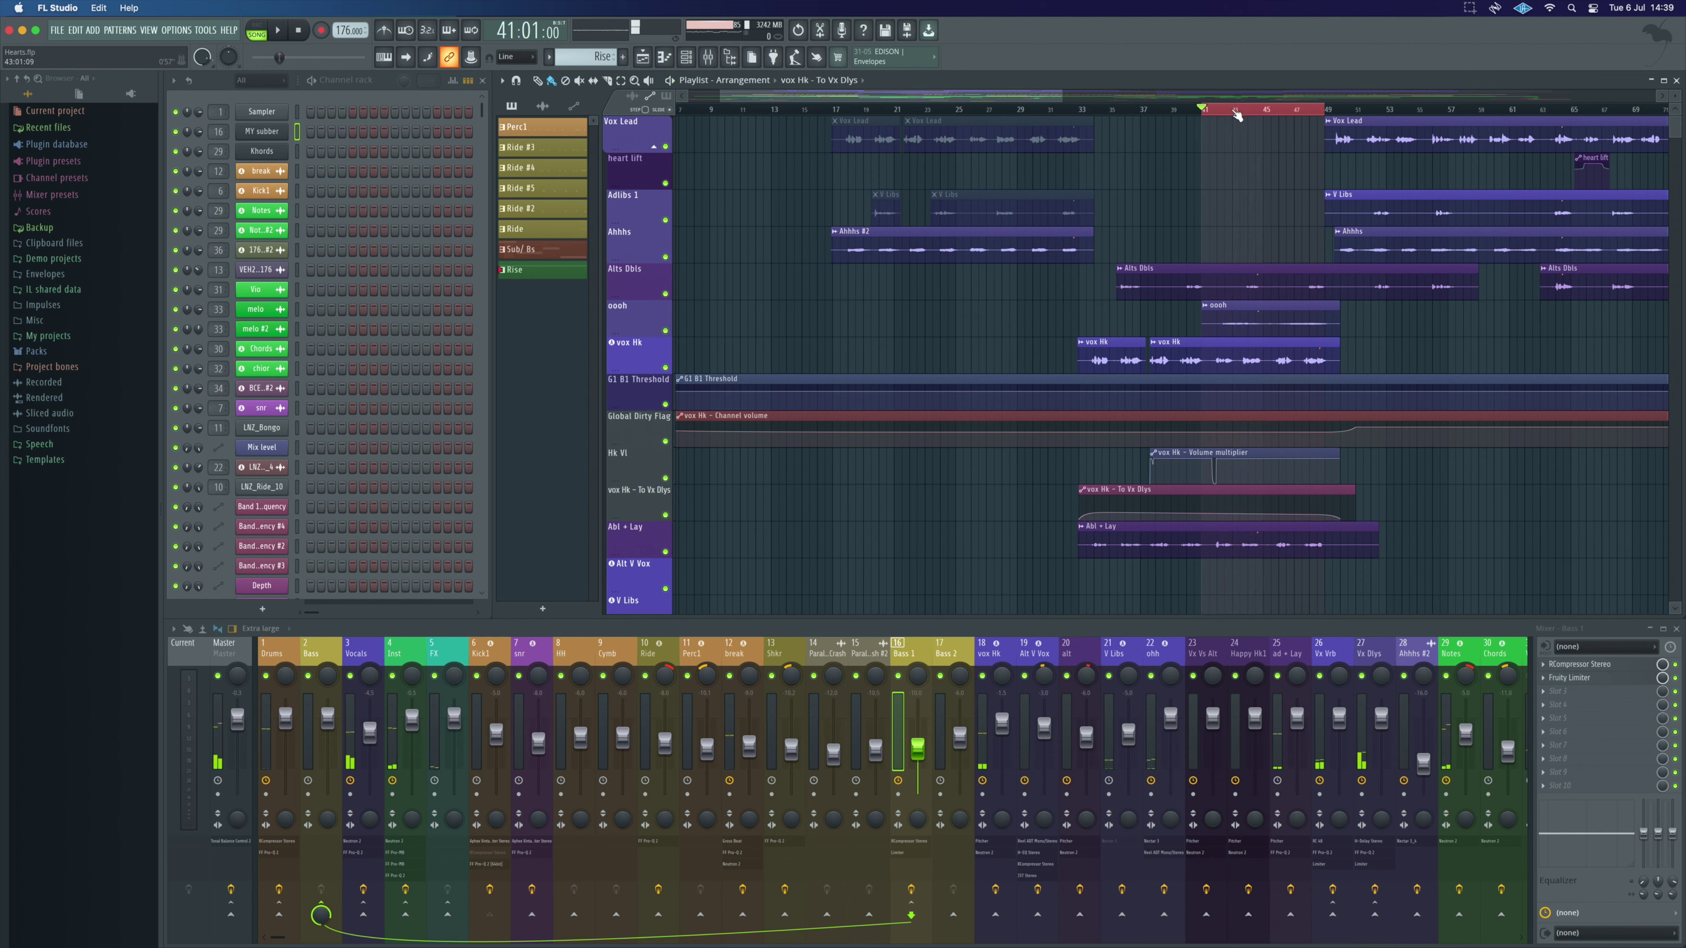
{"action": "left_click_drag", "start_coordinate": [1221, 117], "coordinate": [1250, 114]}
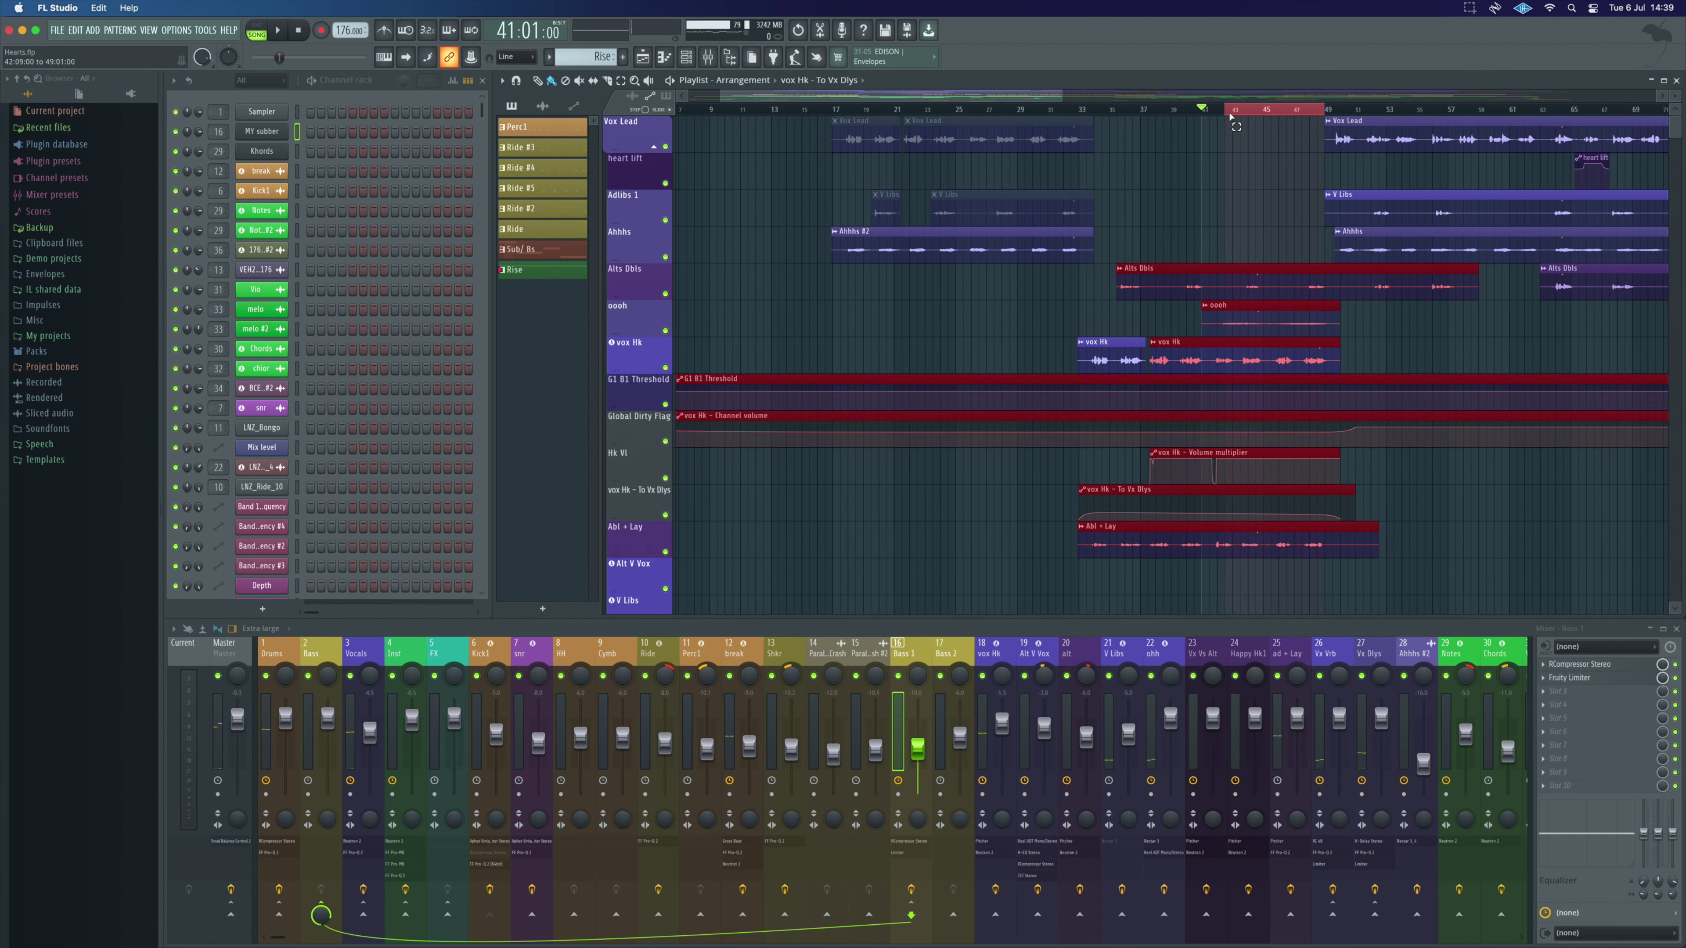
- Deselect the clips, then play the drop from bar 43 and stop back at bar 43
{"action": "left_click", "coordinate": [1230, 118]}
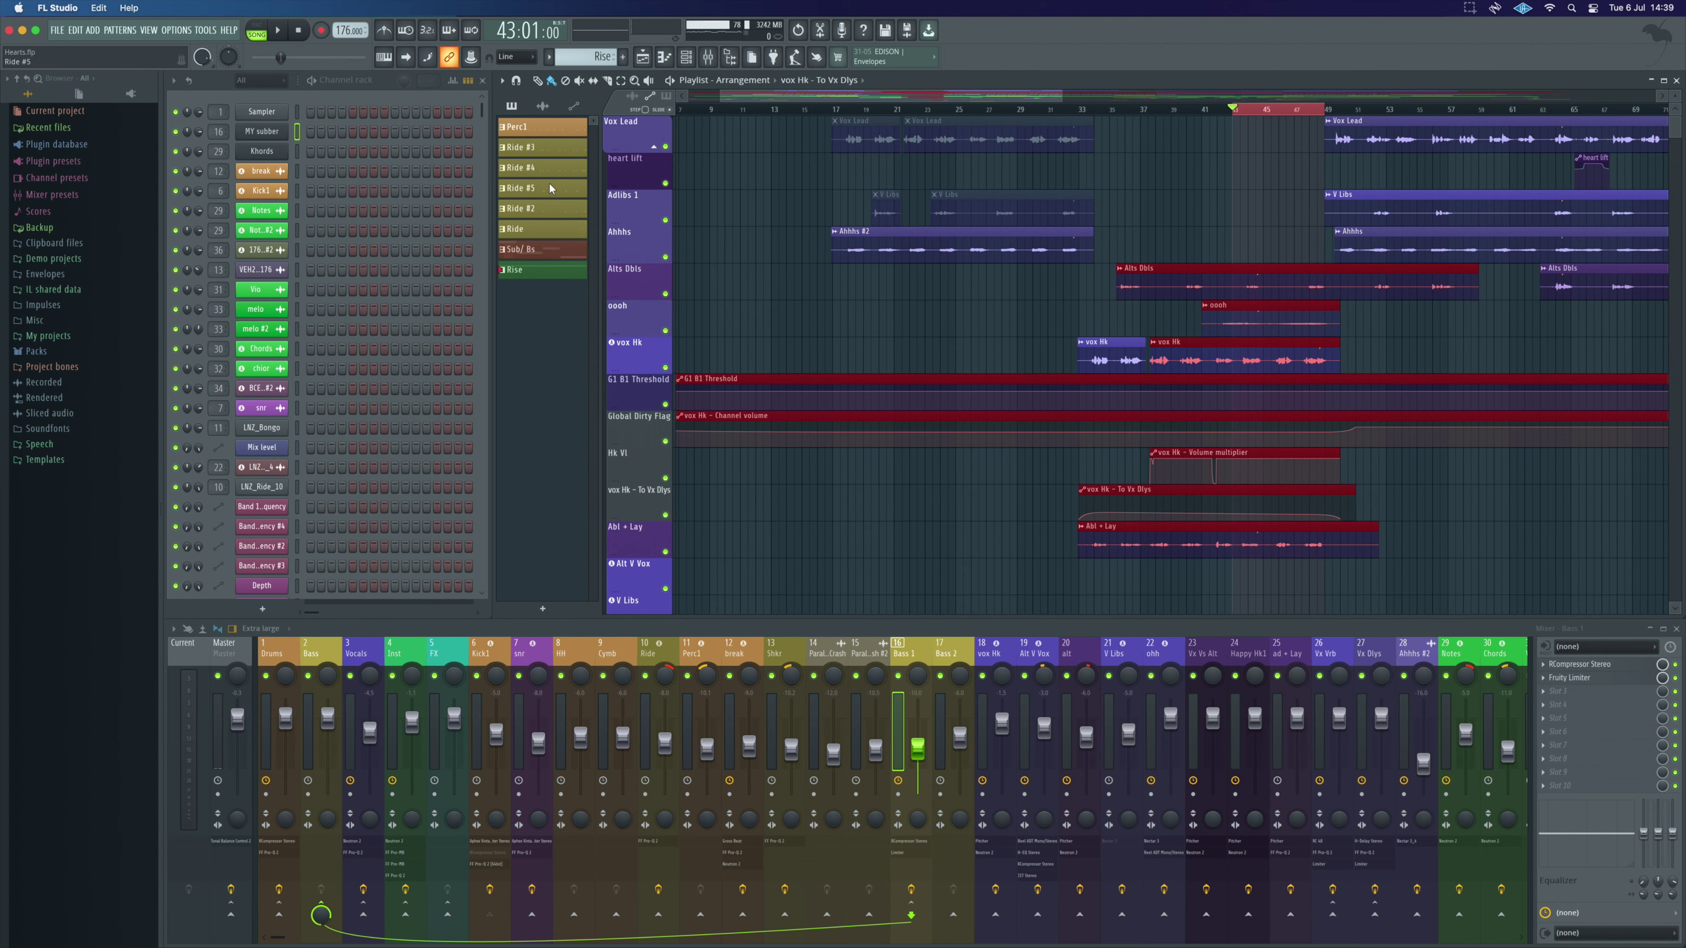
{"action": "scroll", "coordinate": [1264, 313], "scroll_direction": "down", "scroll_amount": 10}
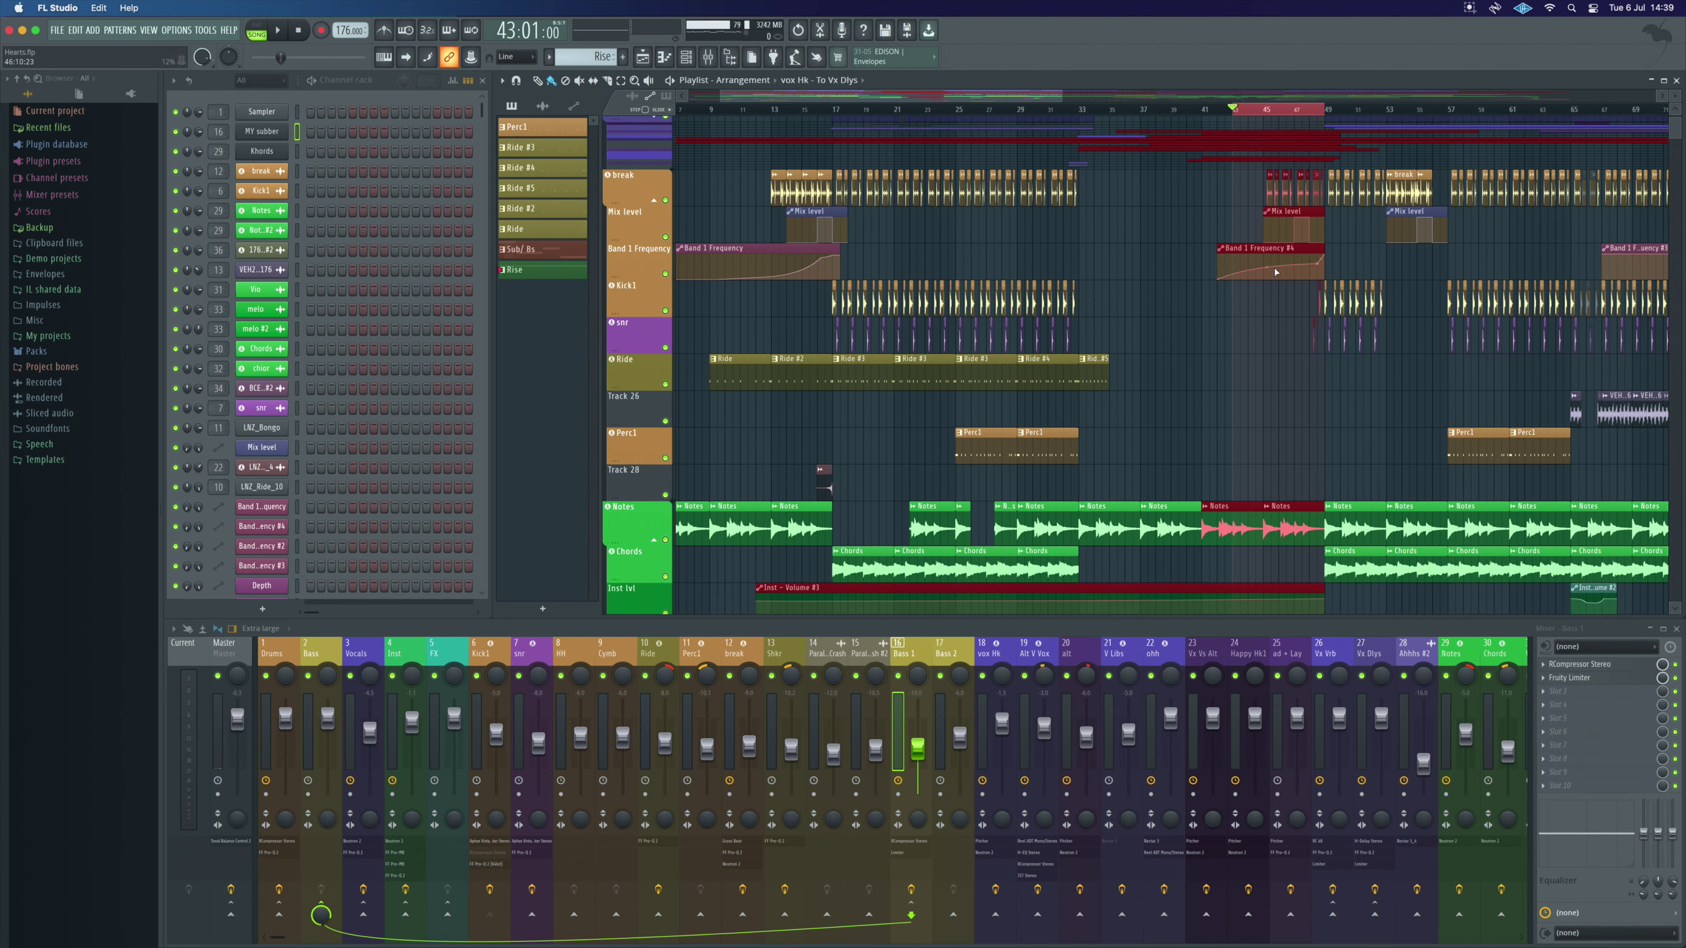
{"action": "left_click", "coordinate": [1241, 191]}
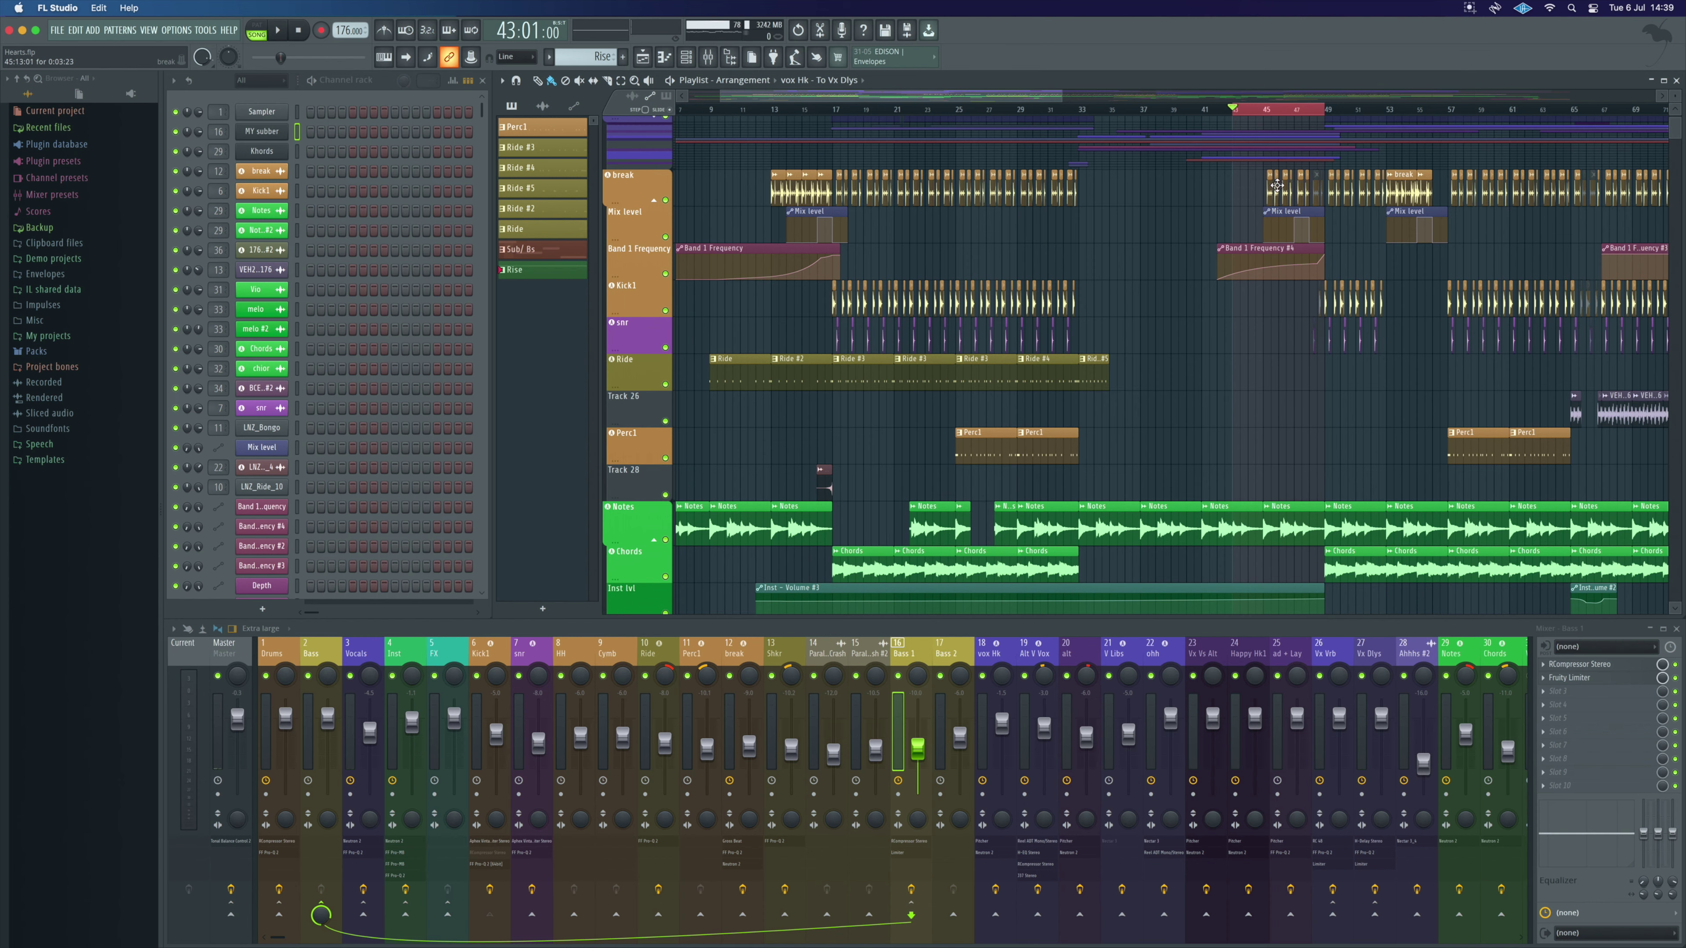
{"action": "key", "text": "space"}
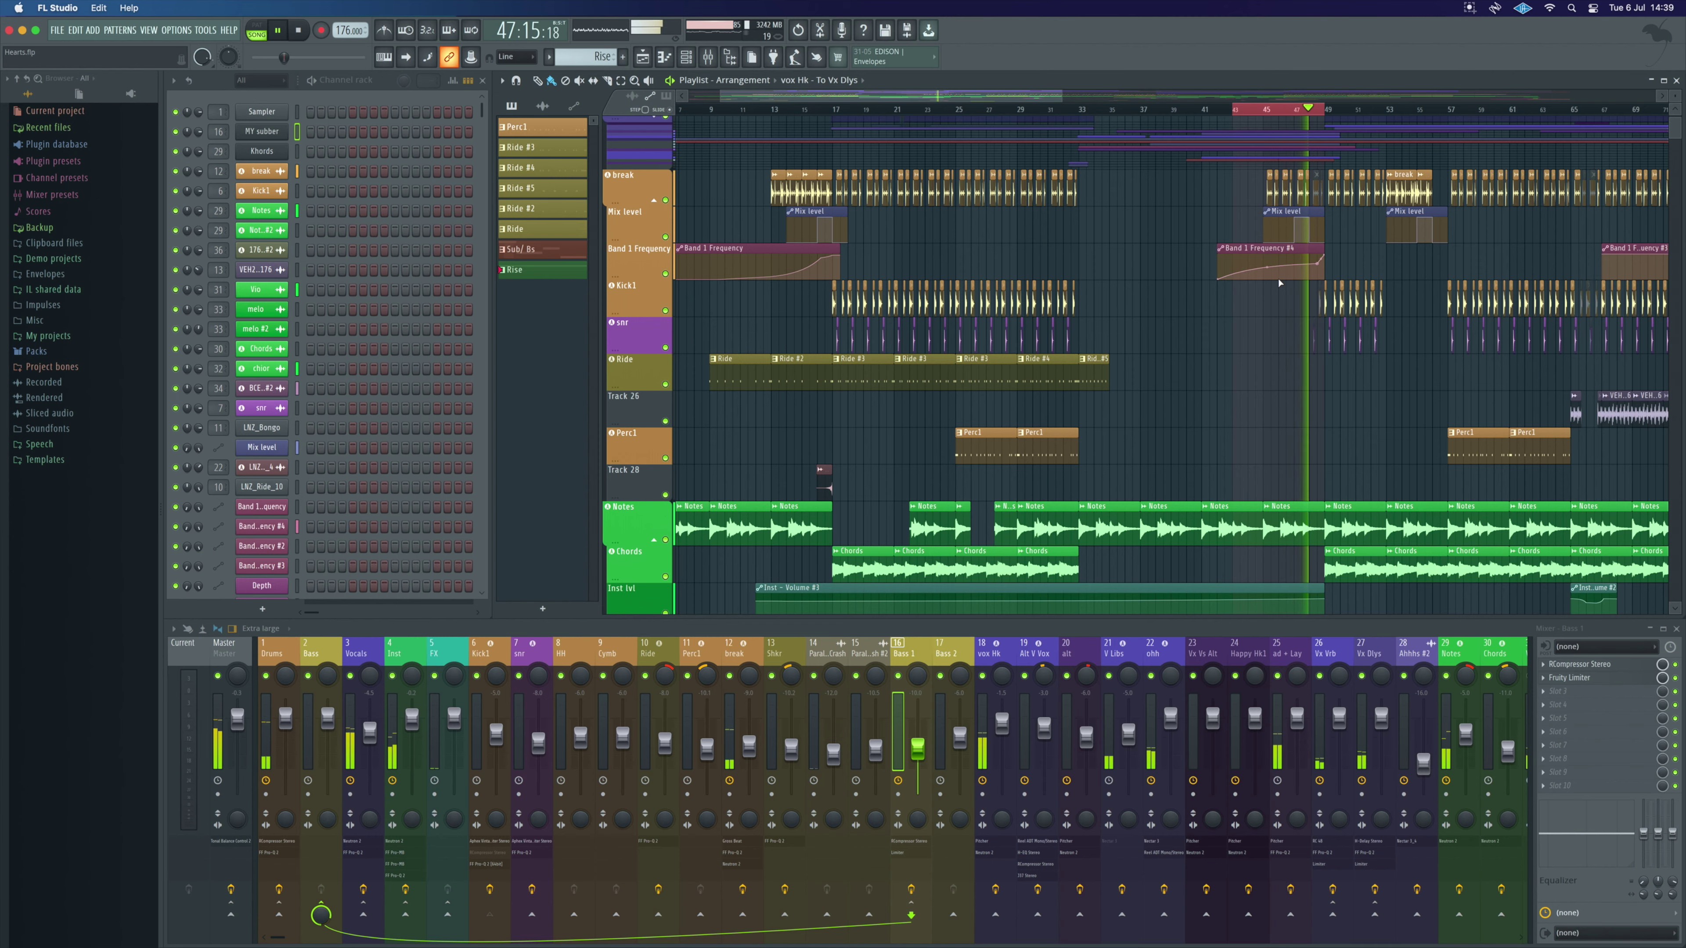
{"action": "key", "text": "space"}
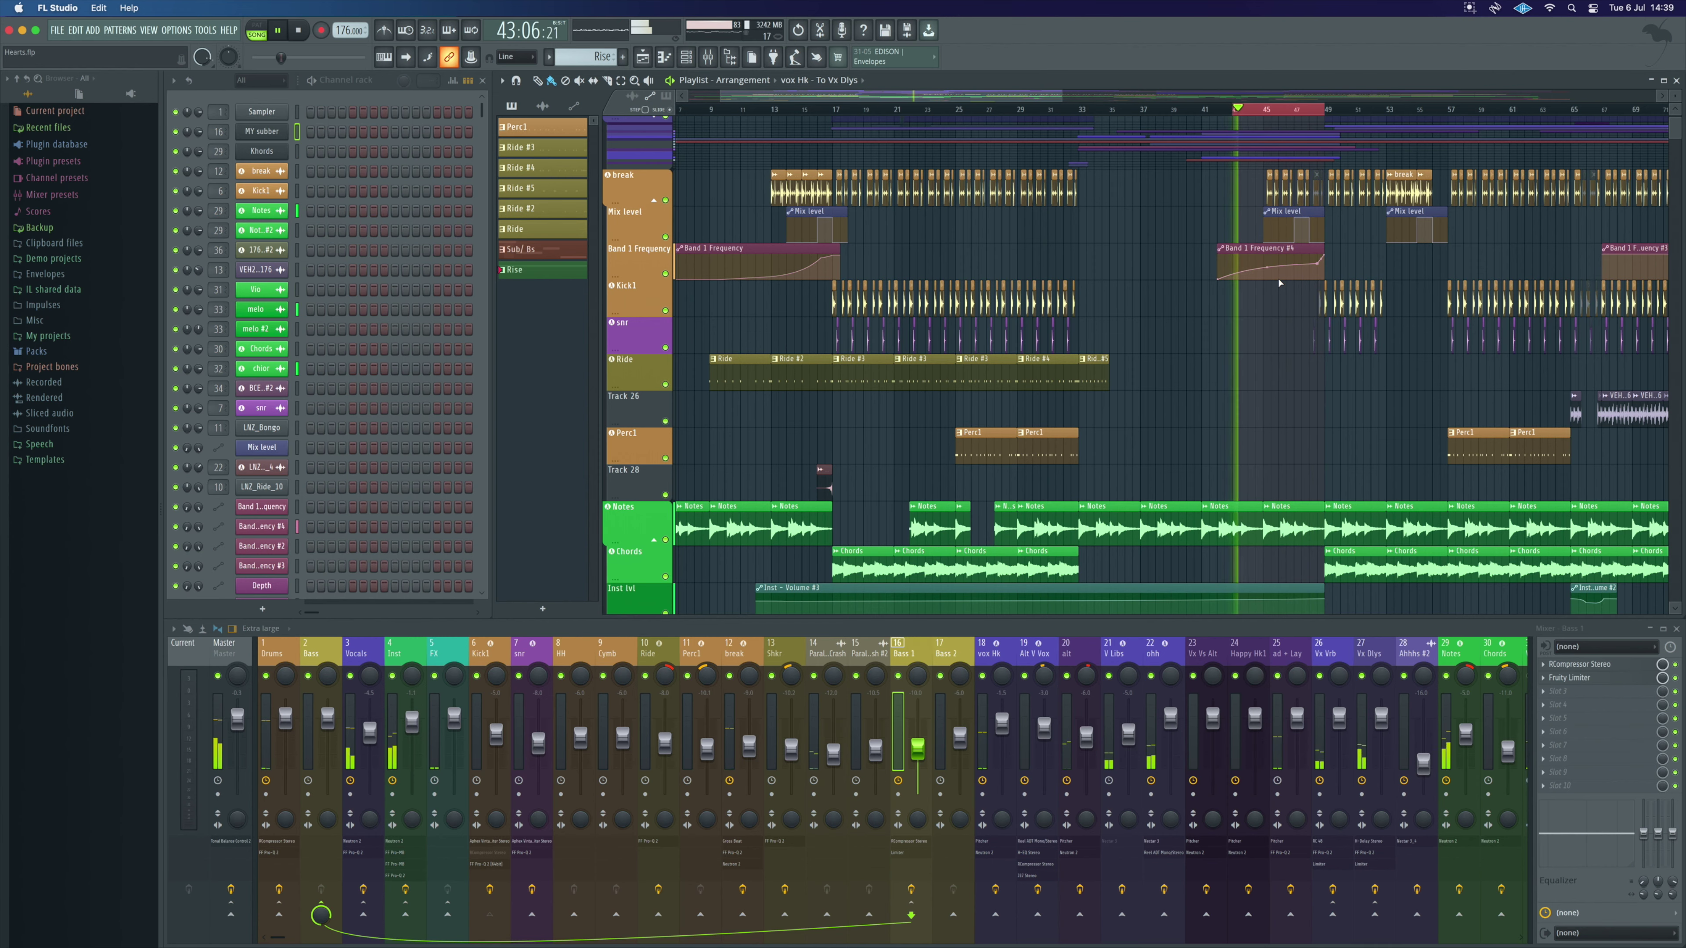
- Clear the bar 43–47 time selection and replay from around bar 41, then stop at bar 40
{"action": "scroll", "coordinate": [1270, 367], "scroll_direction": "down", "scroll_amount": 3}
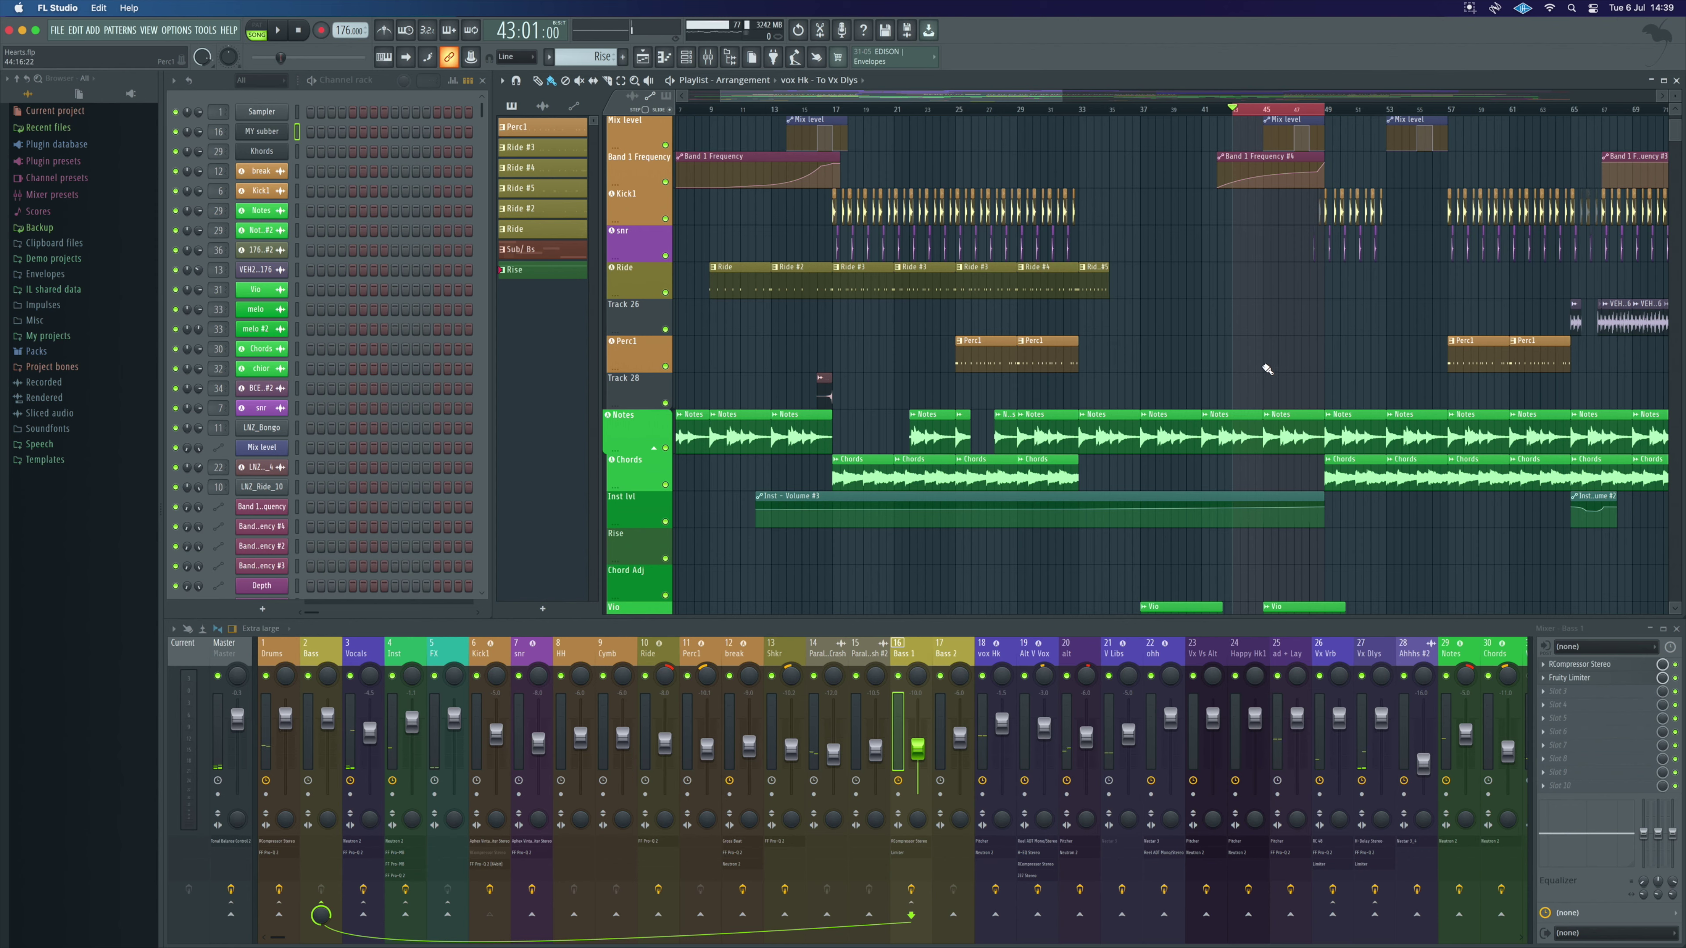
{"action": "scroll", "coordinate": [1268, 370], "scroll_direction": "down", "scroll_amount": 4}
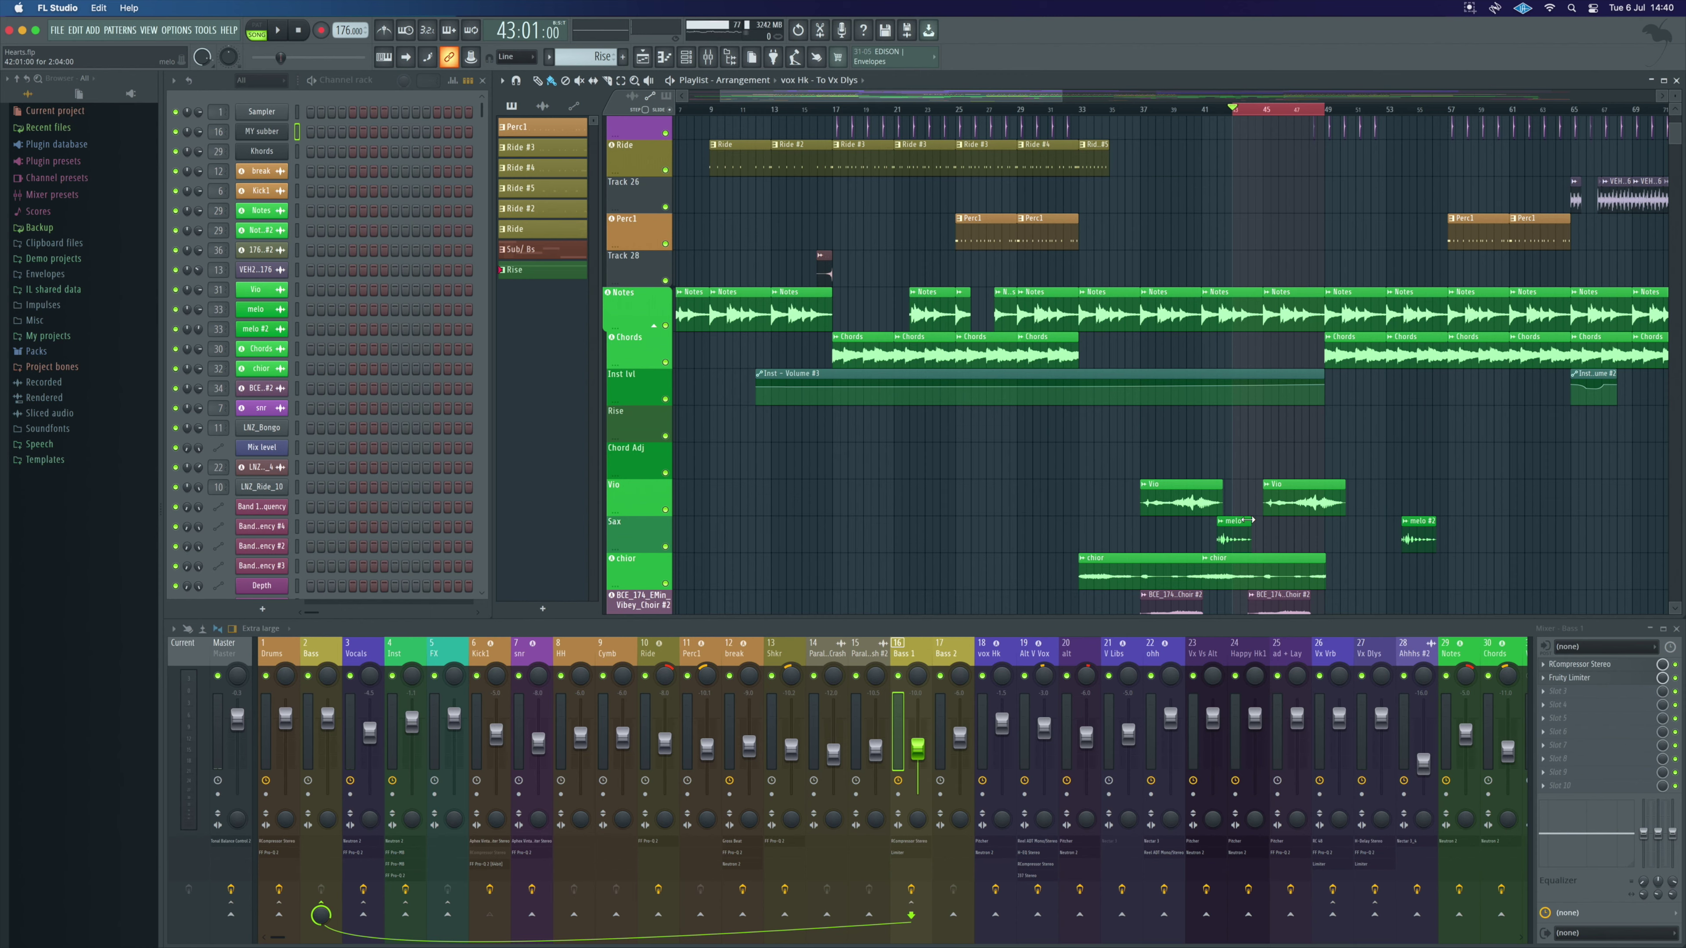
{"action": "left_click", "coordinate": [1284, 114]}
{"action": "key", "text": "space"}
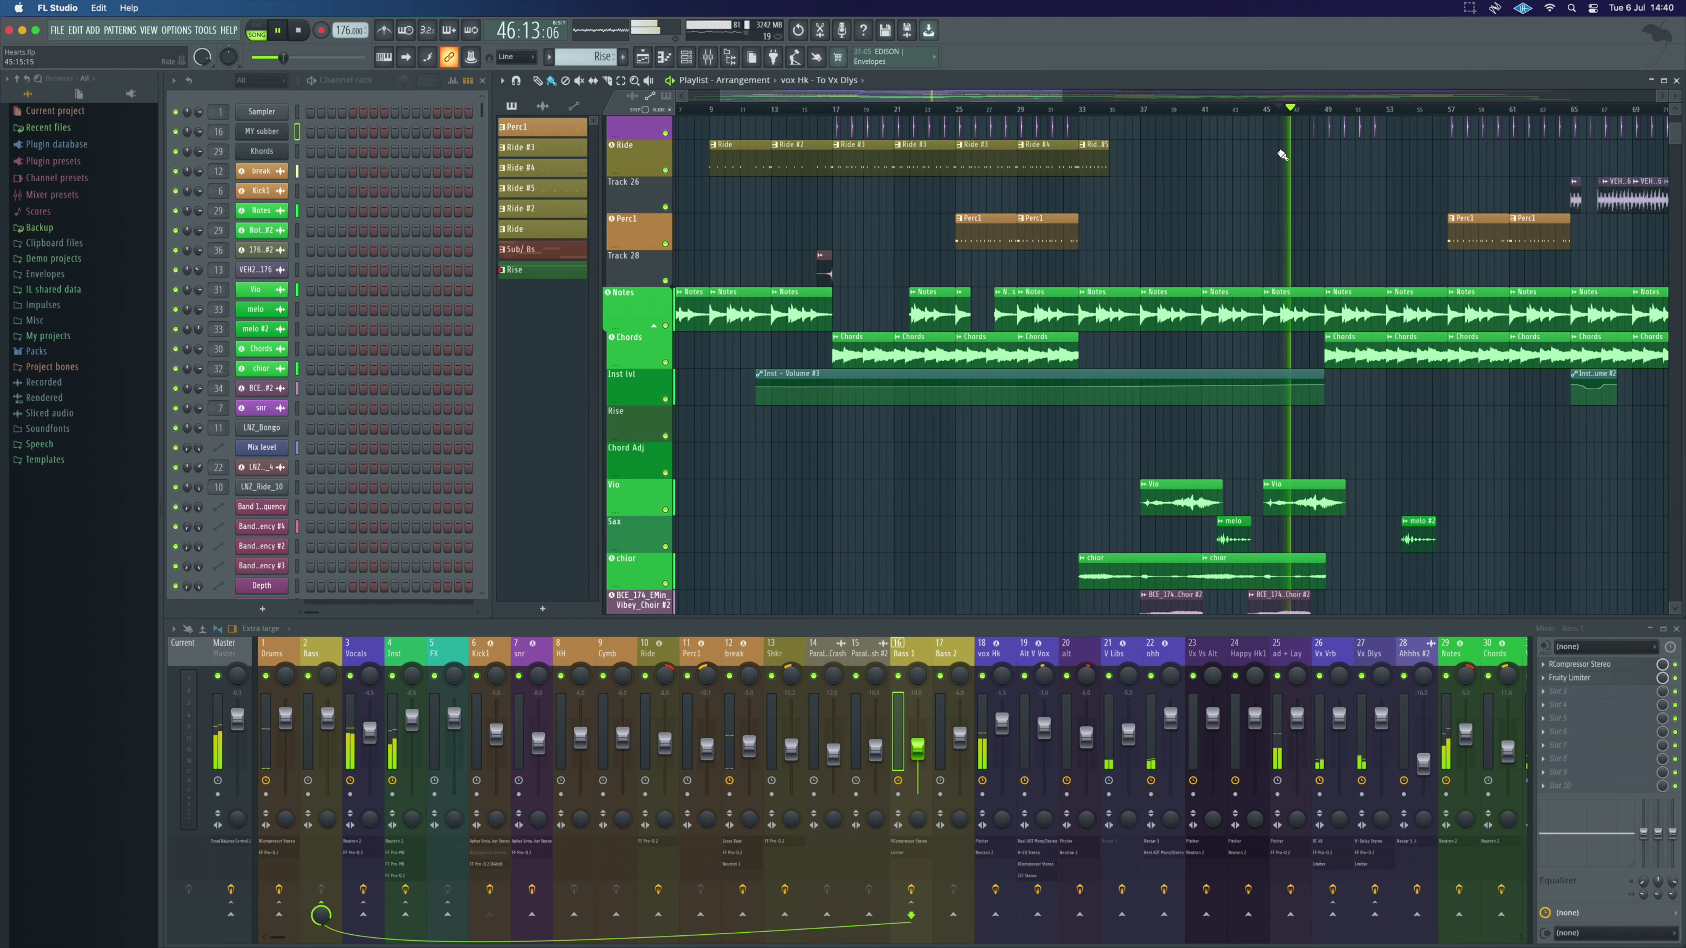
{"action": "scroll", "coordinate": [1283, 155], "scroll_direction": "right", "scroll_amount": 3}
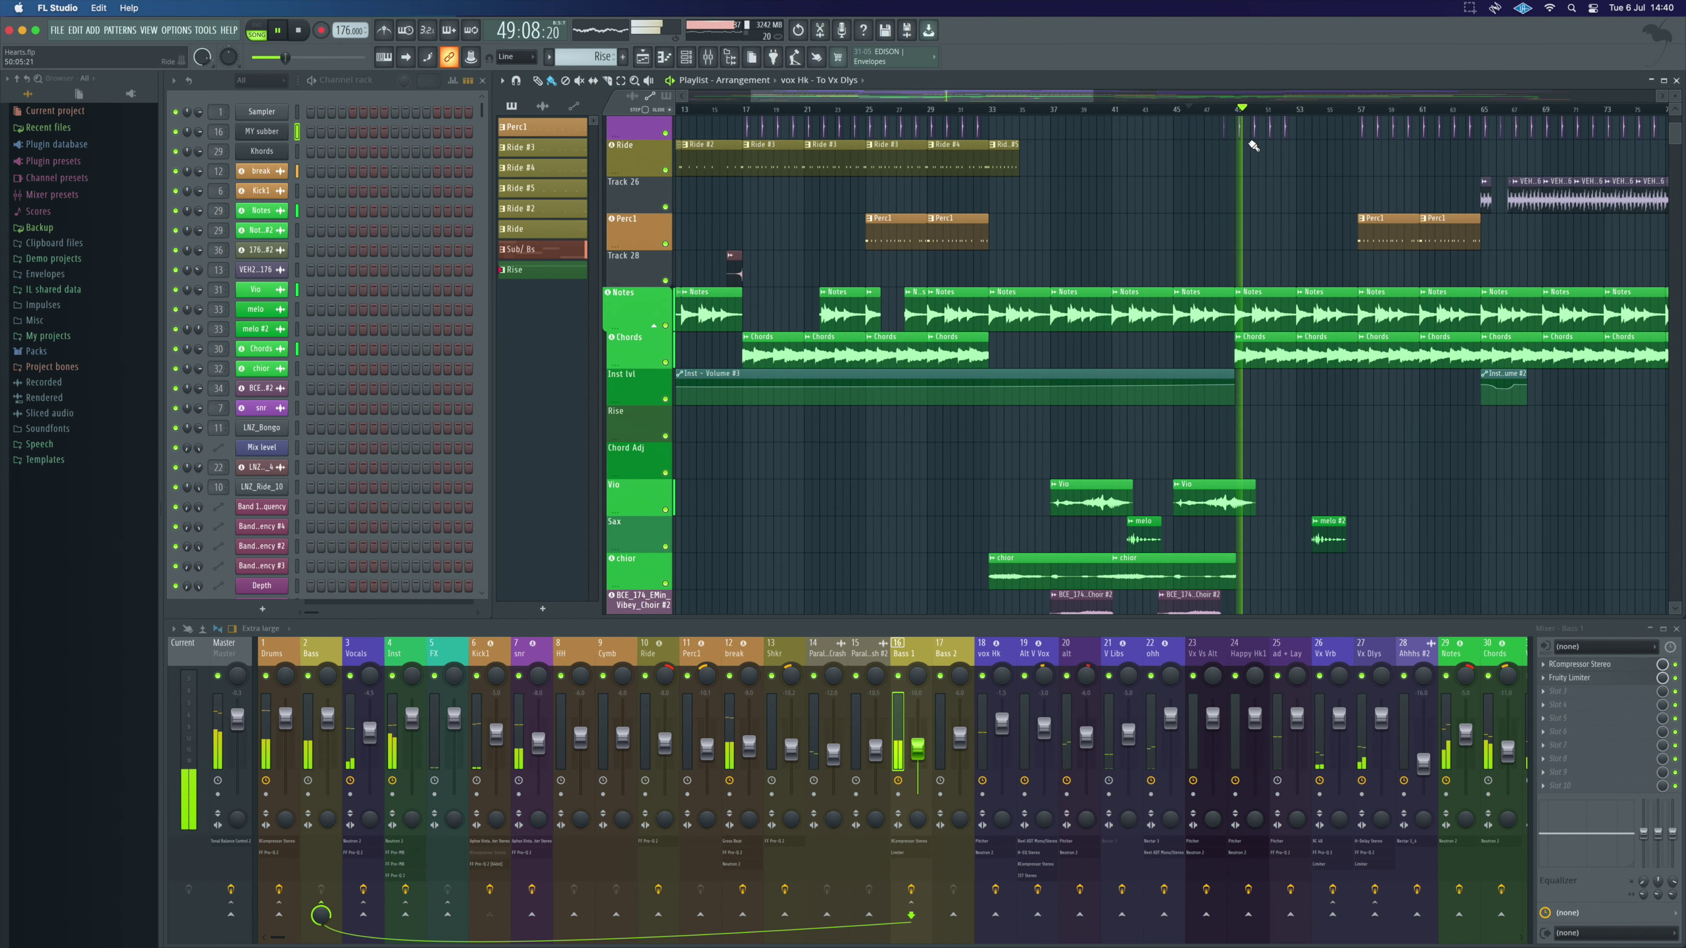
{"action": "left_click", "coordinate": [1105, 112]}
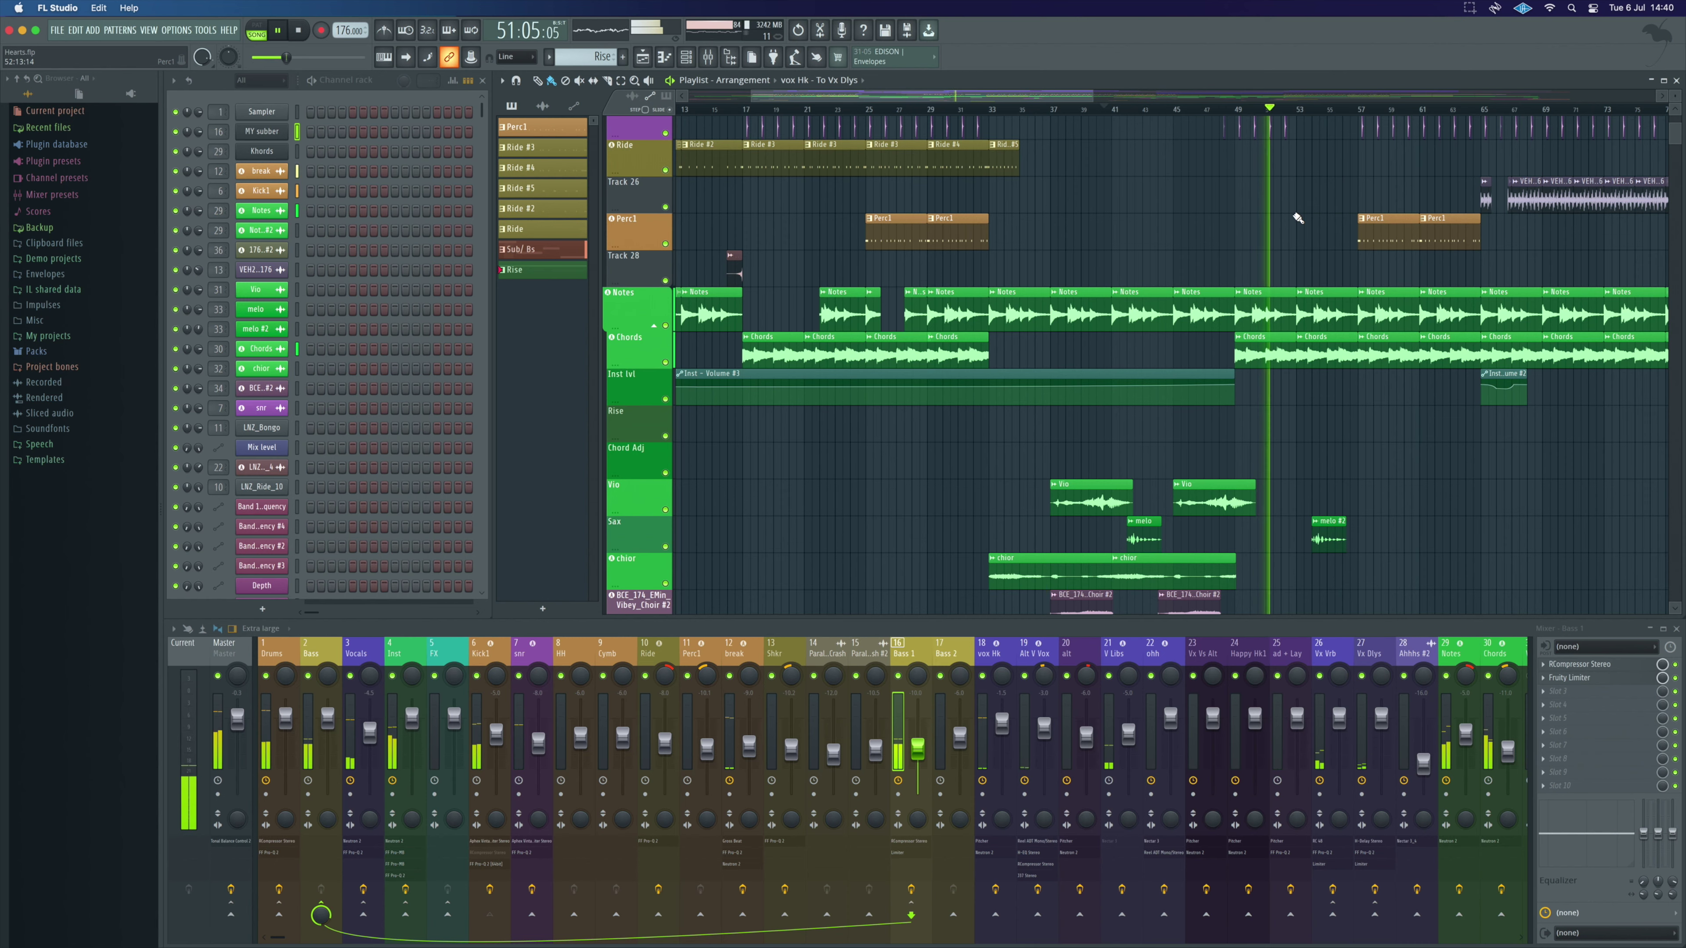
{"action": "key", "text": "space"}
{"action": "scroll", "coordinate": [1298, 217], "scroll_direction": "right", "scroll_amount": 15}
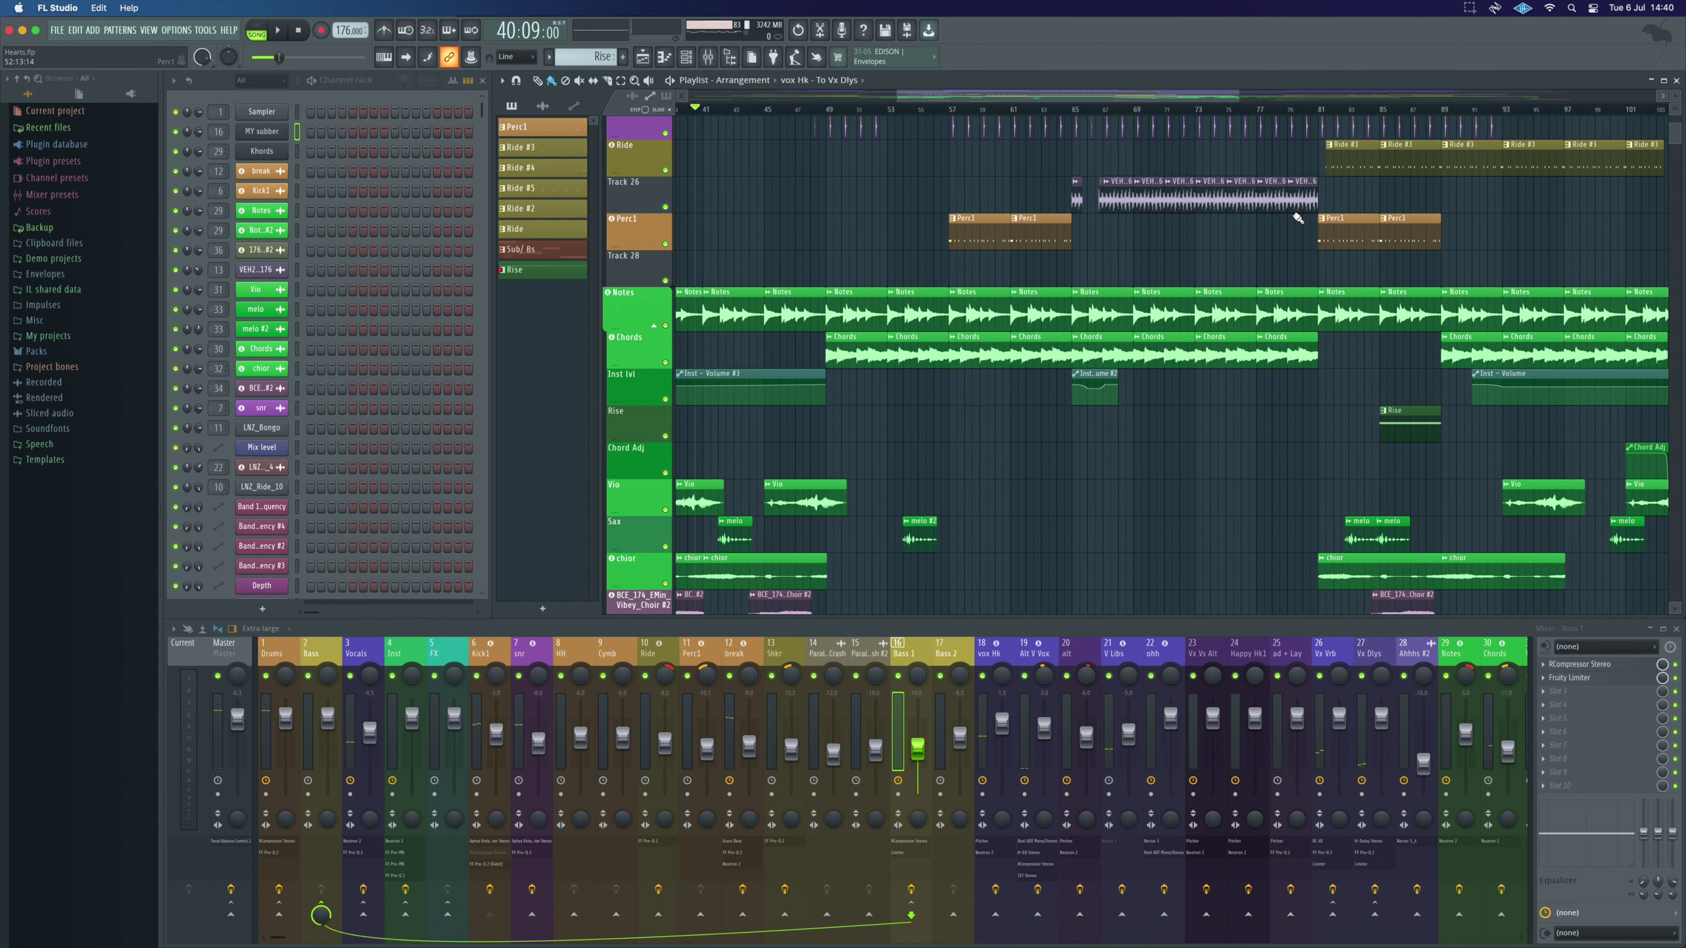
{"action": "scroll", "coordinate": [1185, 435], "scroll_direction": "down", "scroll_amount": 5}
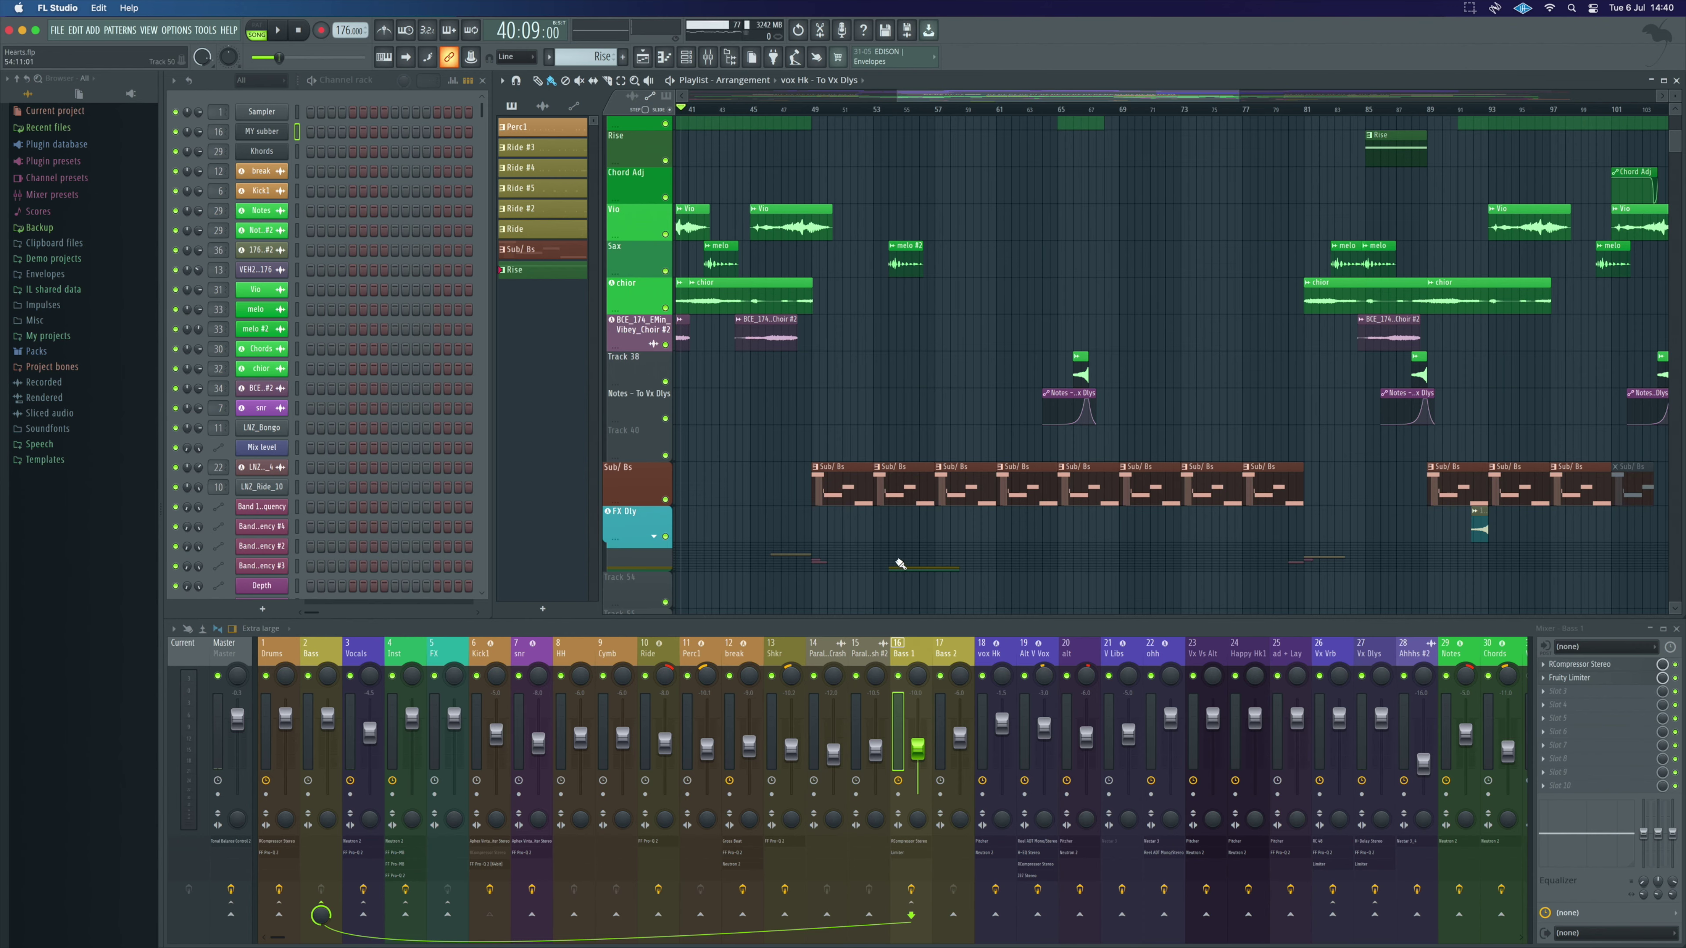
{"action": "scroll", "coordinate": [1128, 340], "scroll_direction": "up", "scroll_amount": 3}
{"action": "scroll", "coordinate": [1129, 341], "scroll_direction": "down", "scroll_amount": 4}
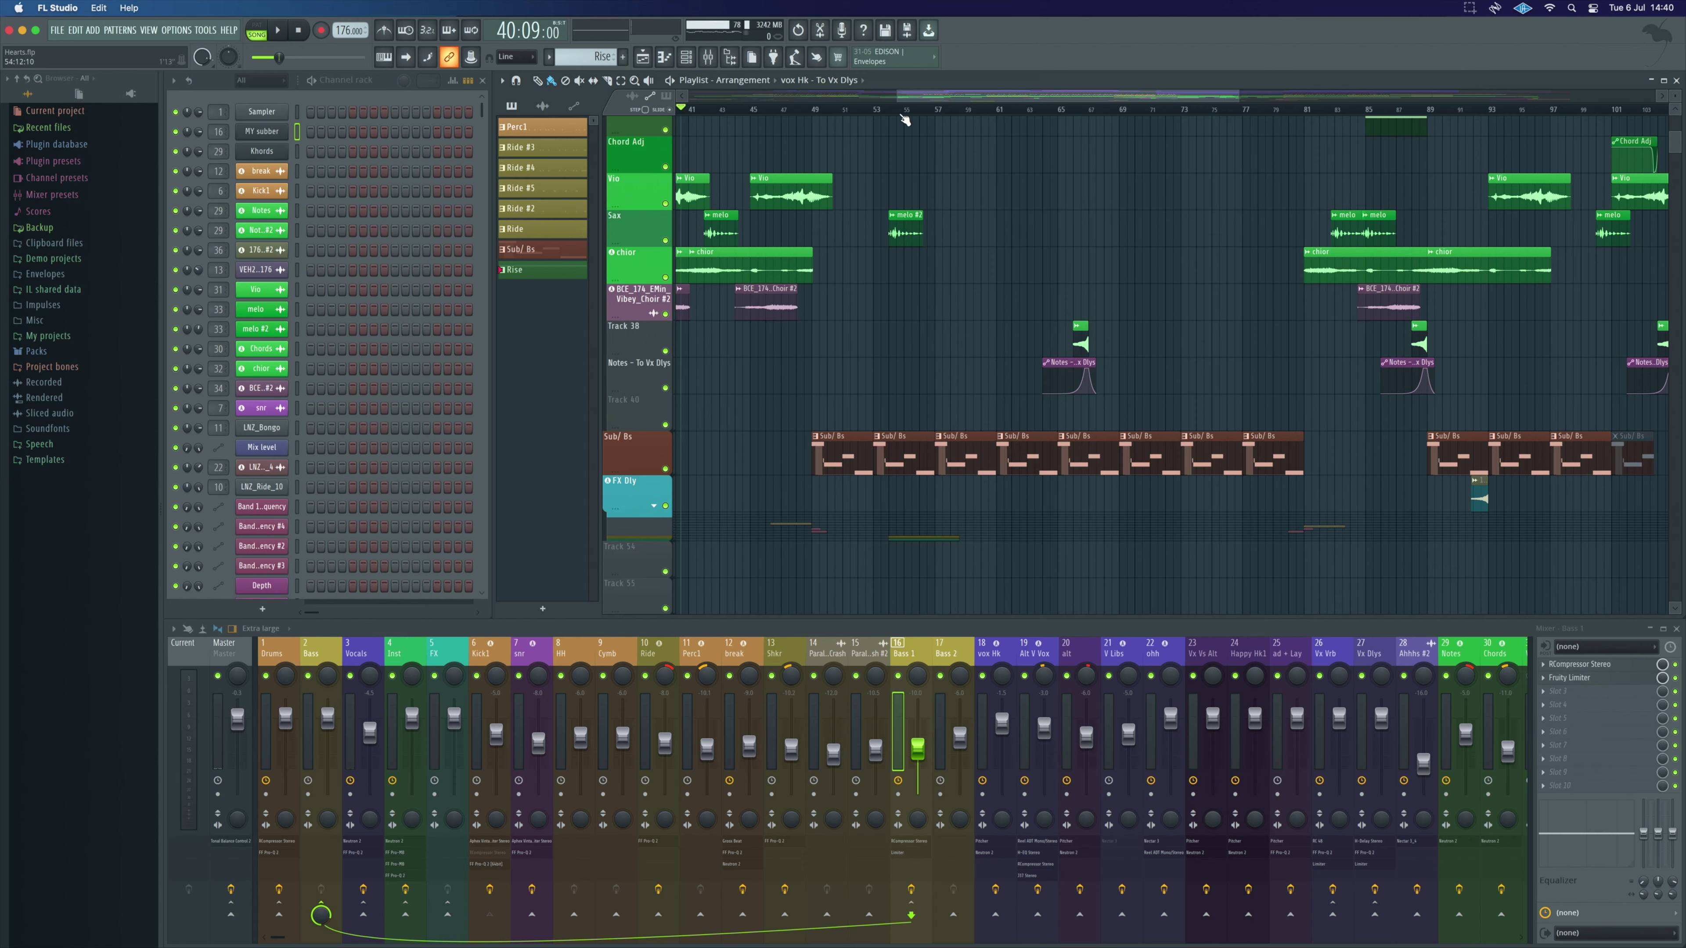
{"action": "scroll", "coordinate": [1060, 239], "scroll_direction": "up", "scroll_amount": 6}
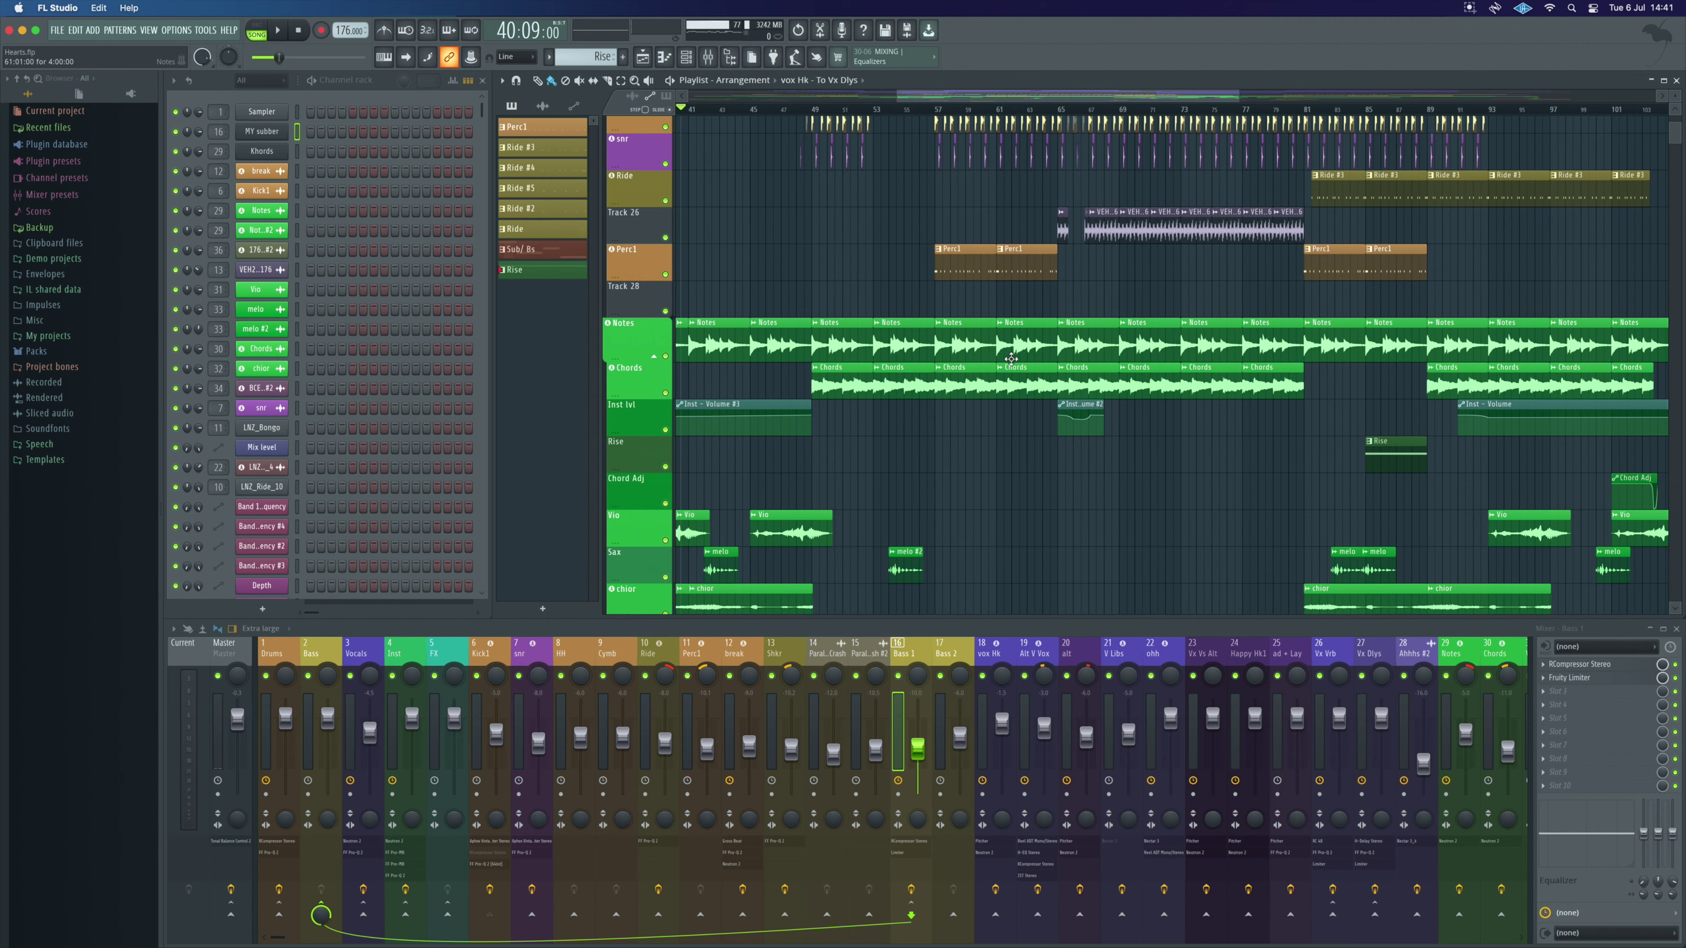
{"action": "scroll", "coordinate": [1011, 359], "scroll_direction": "up", "scroll_amount": 2}
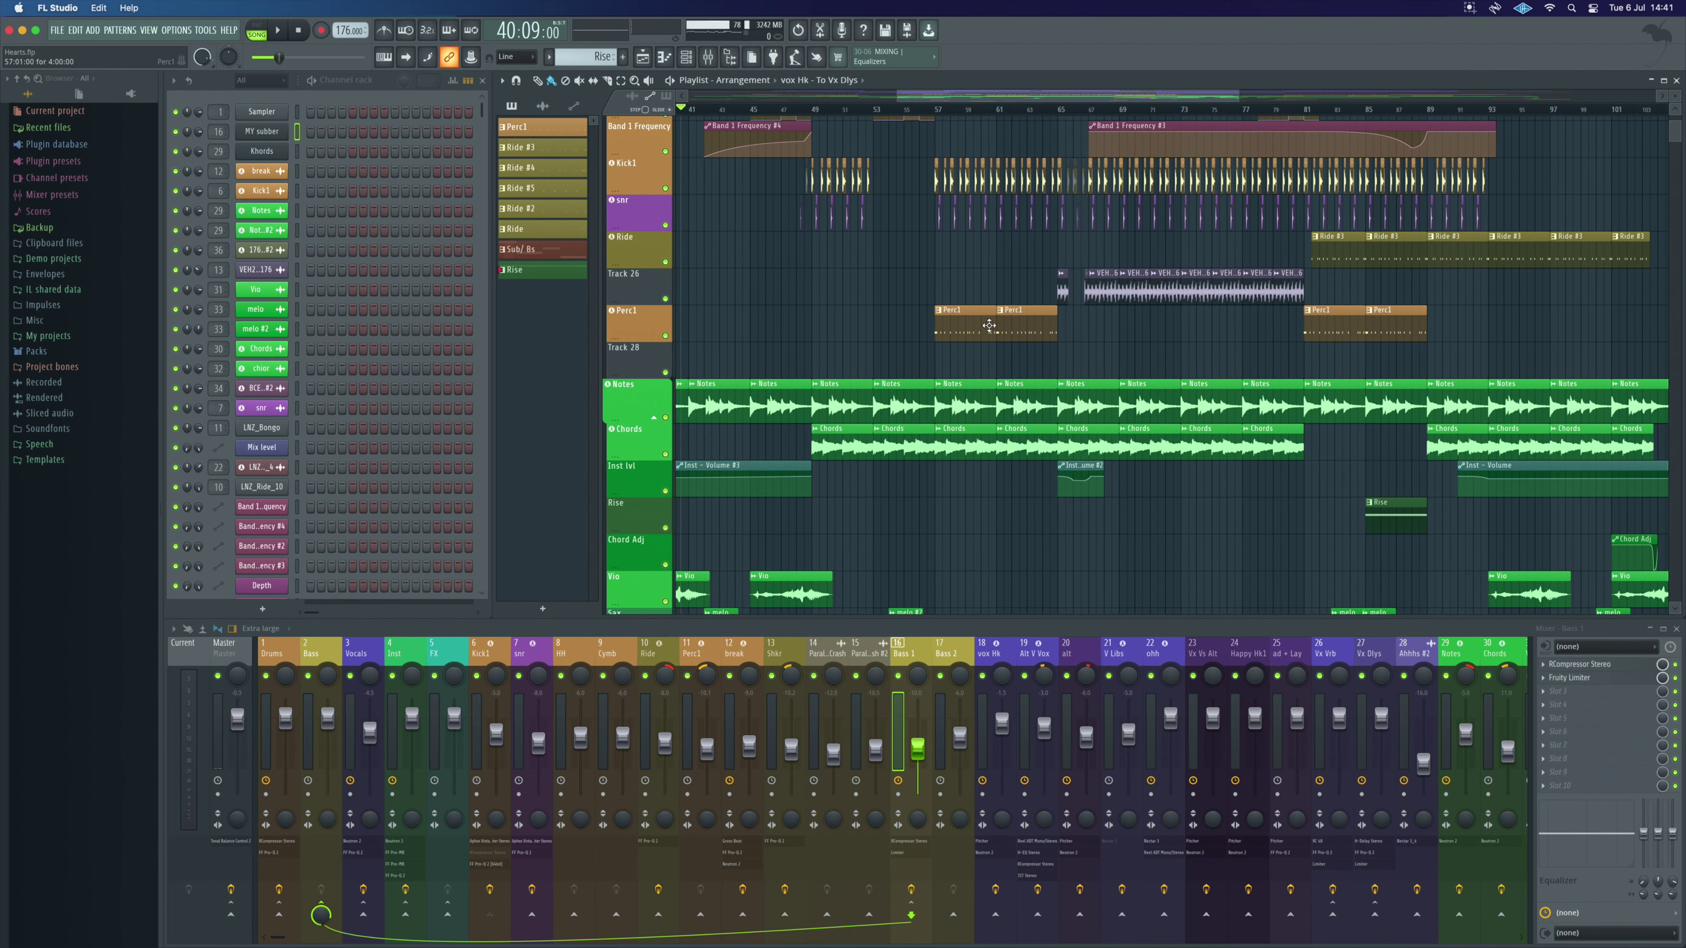
{"action": "scroll", "coordinate": [989, 325], "scroll_direction": "up", "scroll_amount": 1}
{"action": "scroll", "coordinate": [1117, 343], "scroll_direction": "up", "scroll_amount": 4}
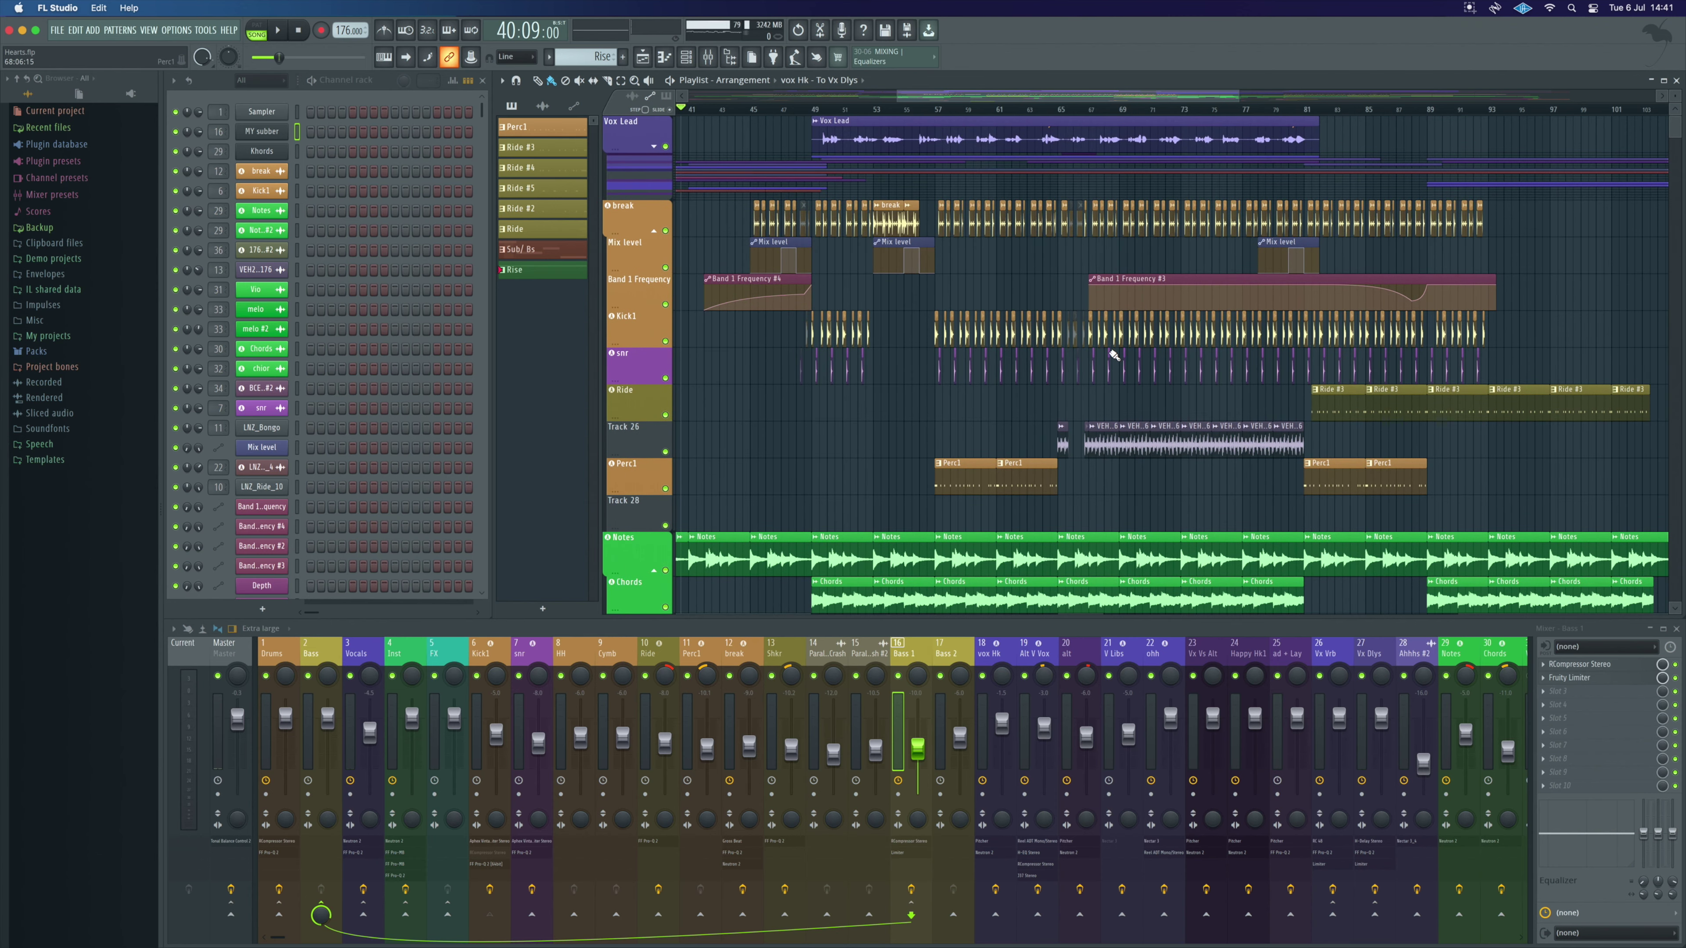
{"action": "scroll", "coordinate": [1080, 358], "scroll_direction": "down", "scroll_amount": 9}
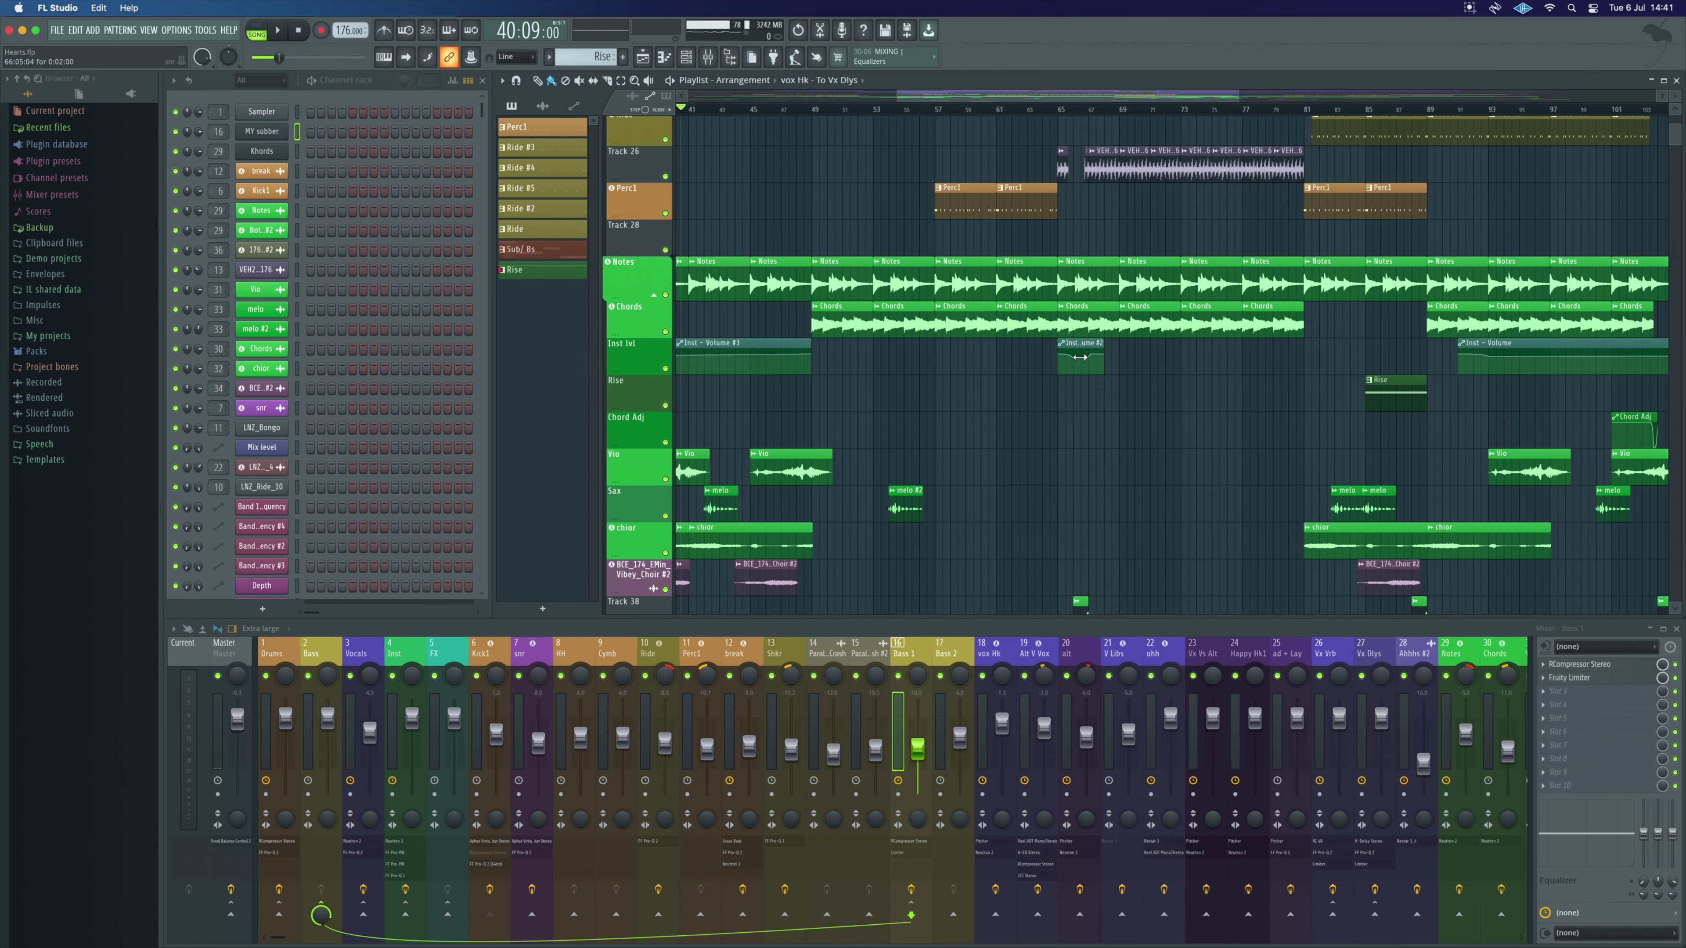
{"action": "scroll", "coordinate": [1092, 357], "scroll_direction": "up", "scroll_amount": 9}
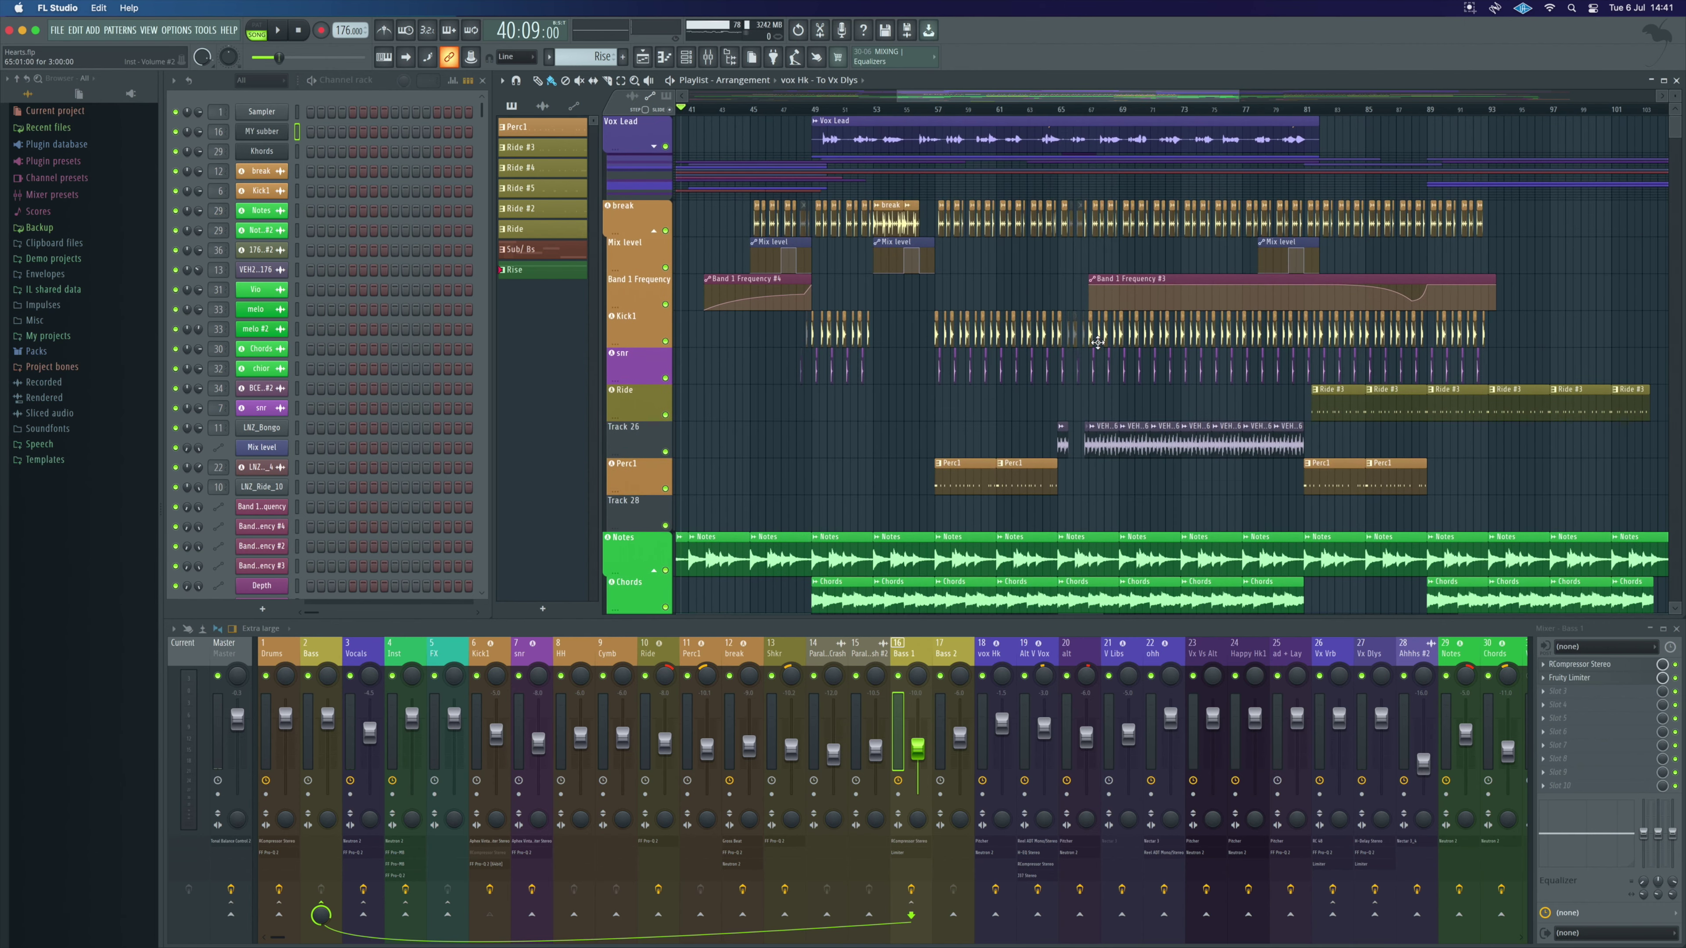
- Select and play the clips from bar 49 to 81, briefly soloing Track 26
{"action": "left_click_drag", "start_coordinate": [815, 116], "coordinate": [1313, 121]}
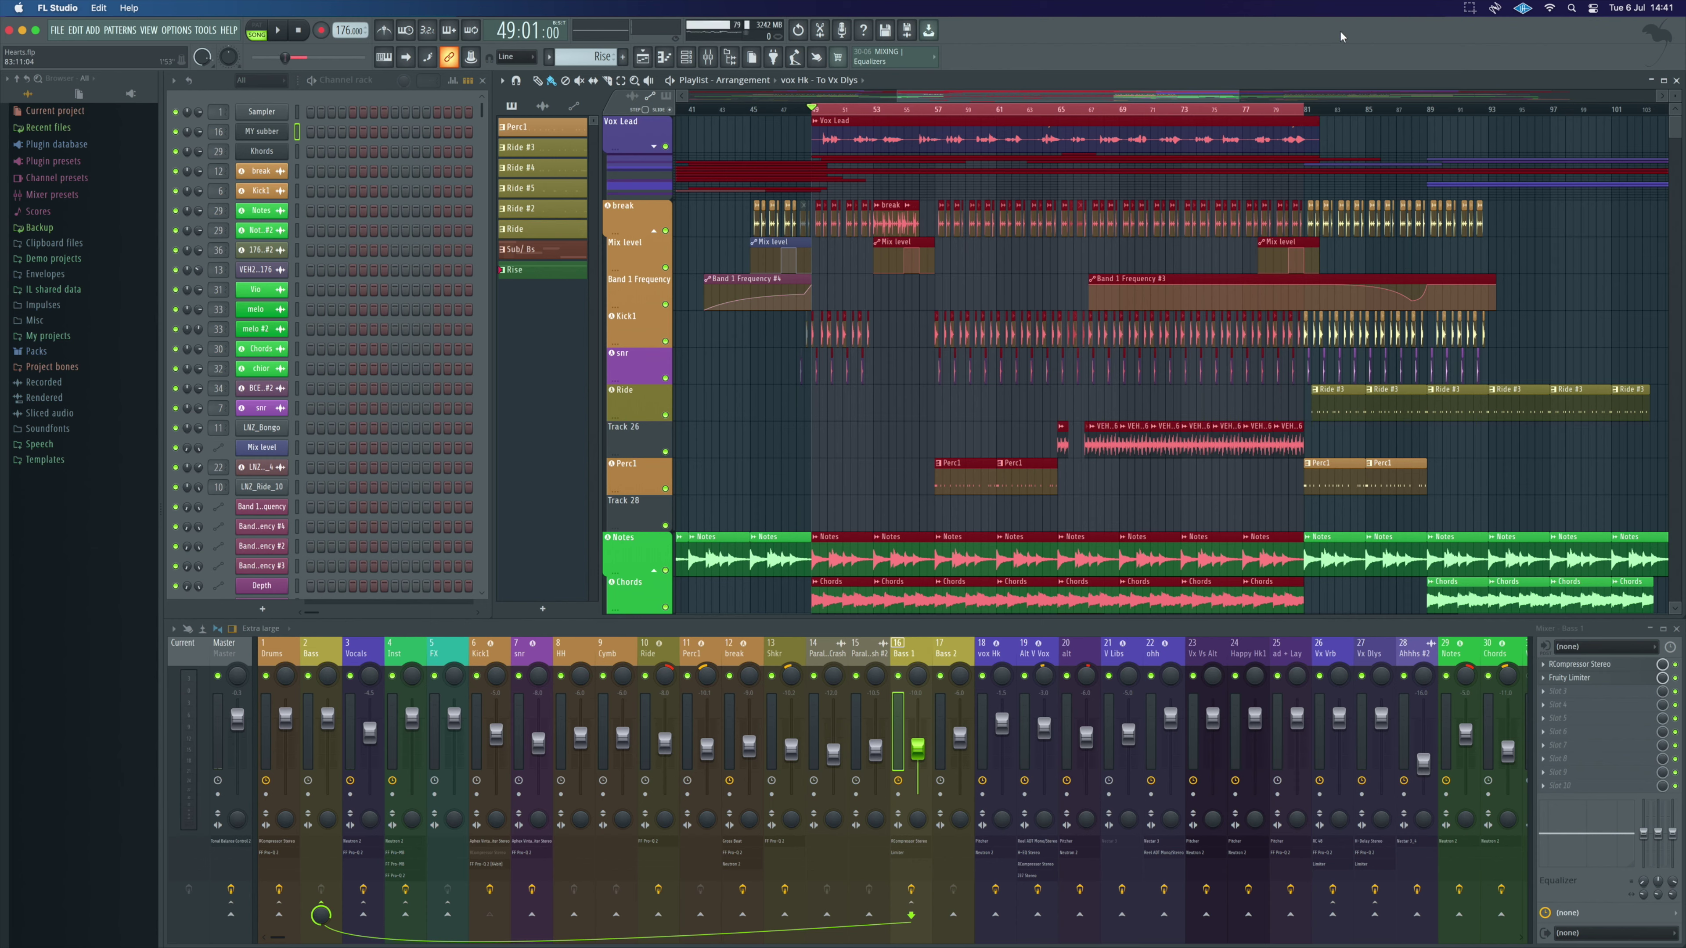
{"action": "key", "text": "space"}
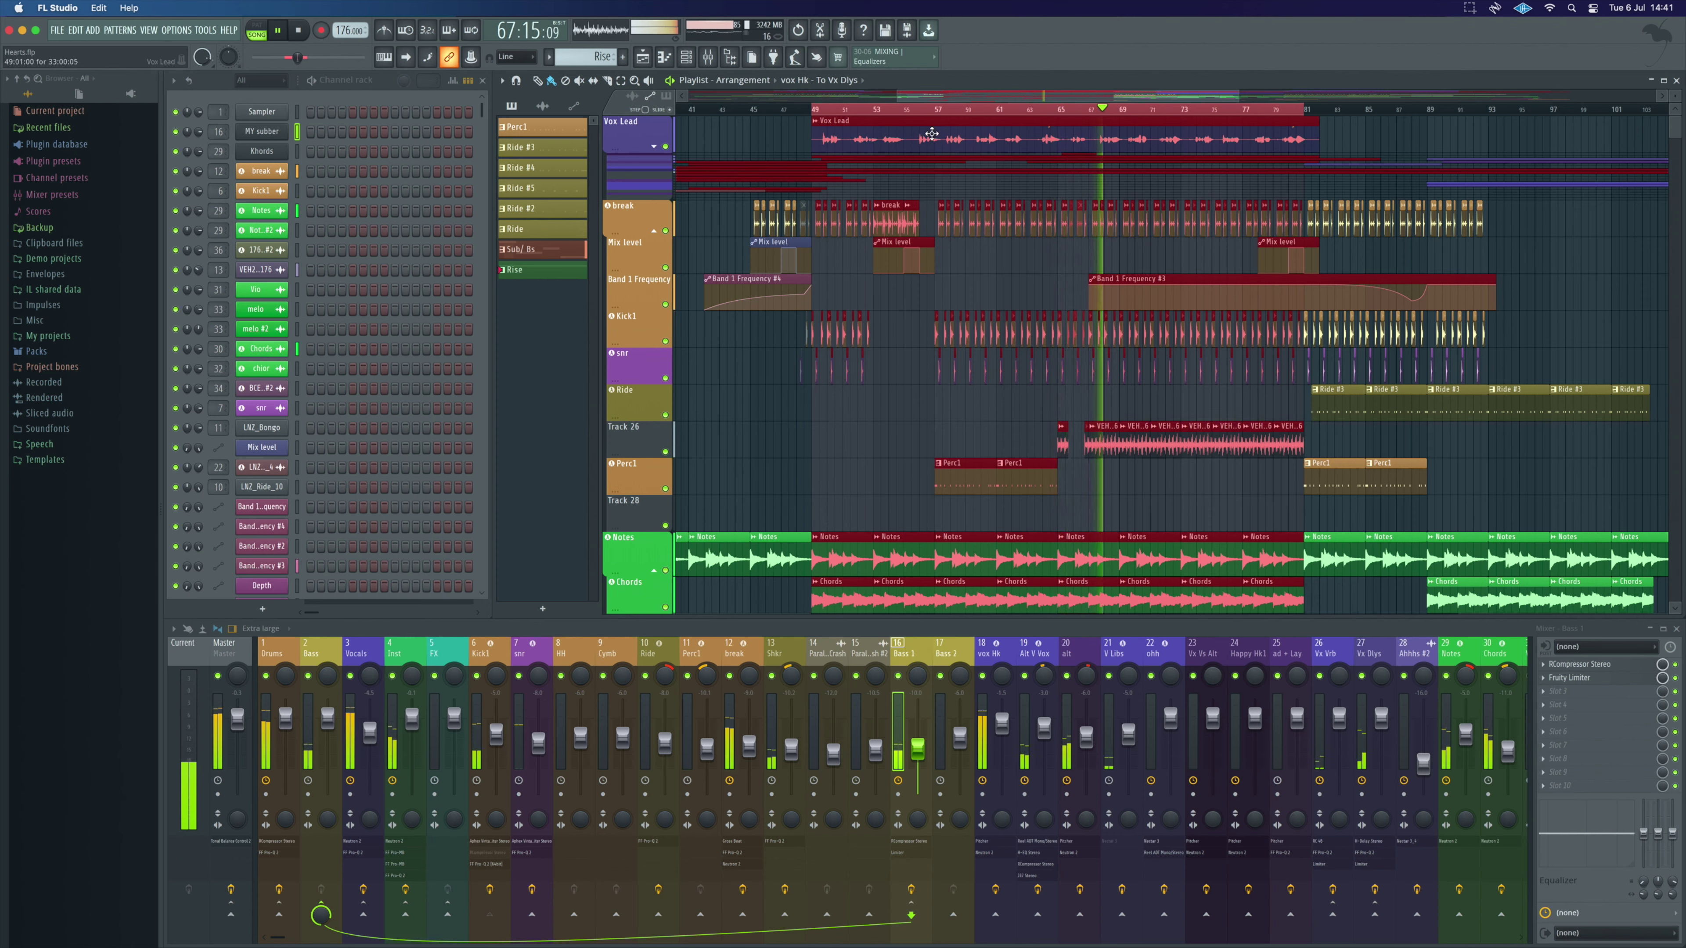
{"action": "right_click", "coordinate": [665, 451]}
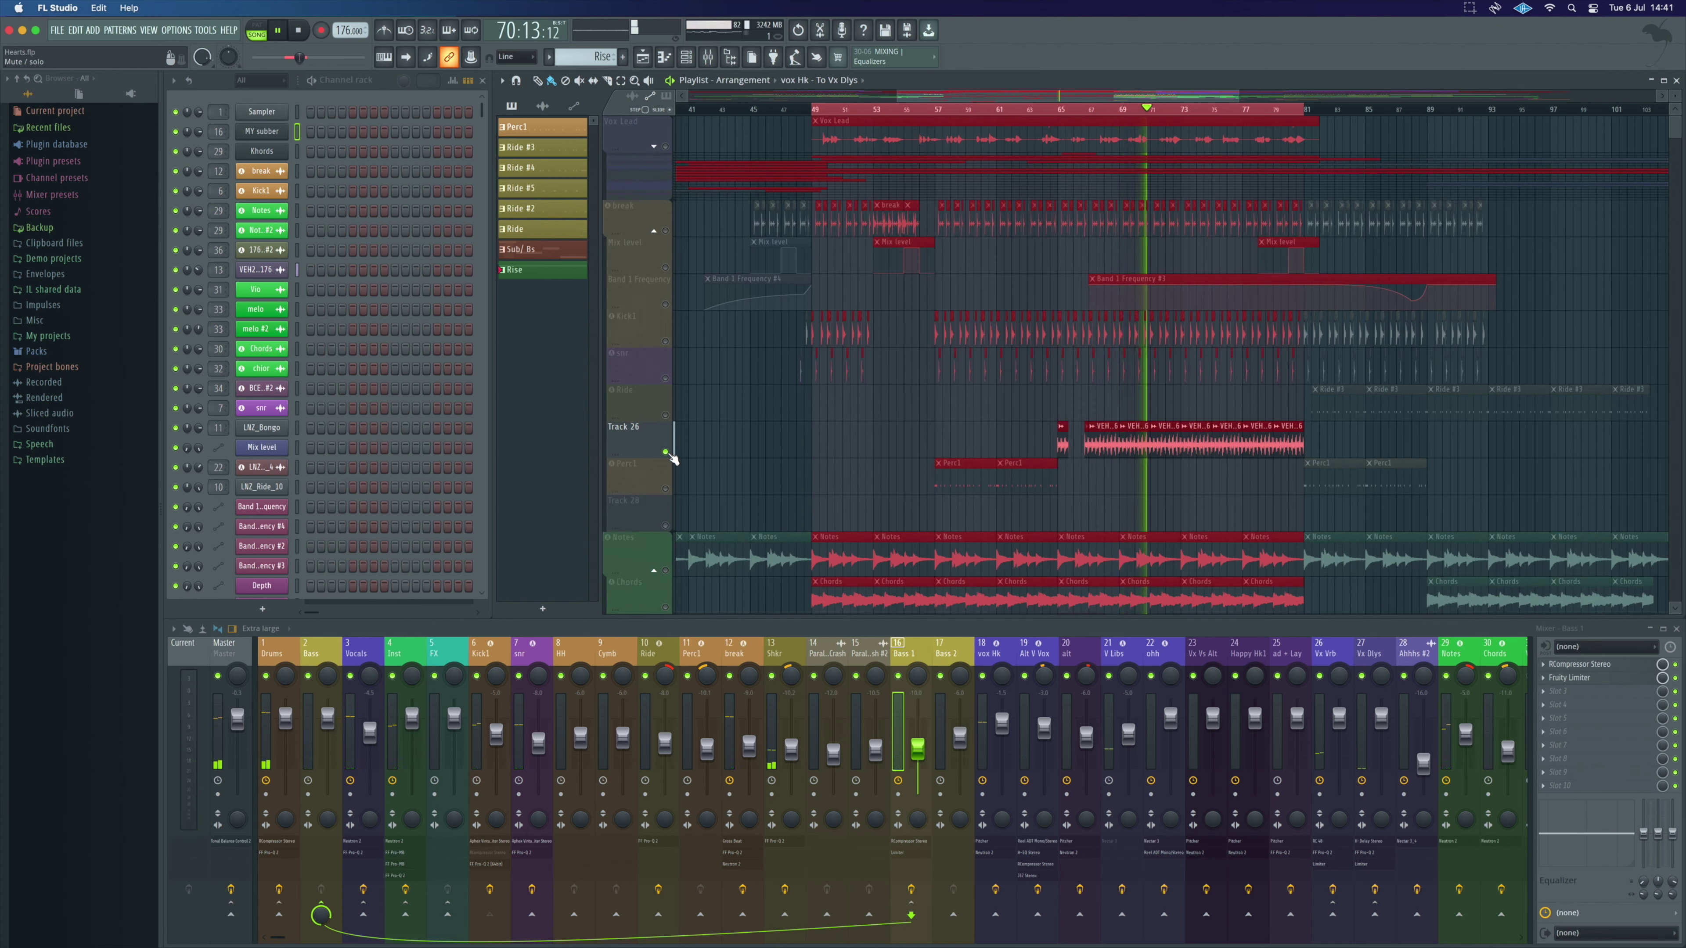
{"action": "right_click", "coordinate": [670, 454]}
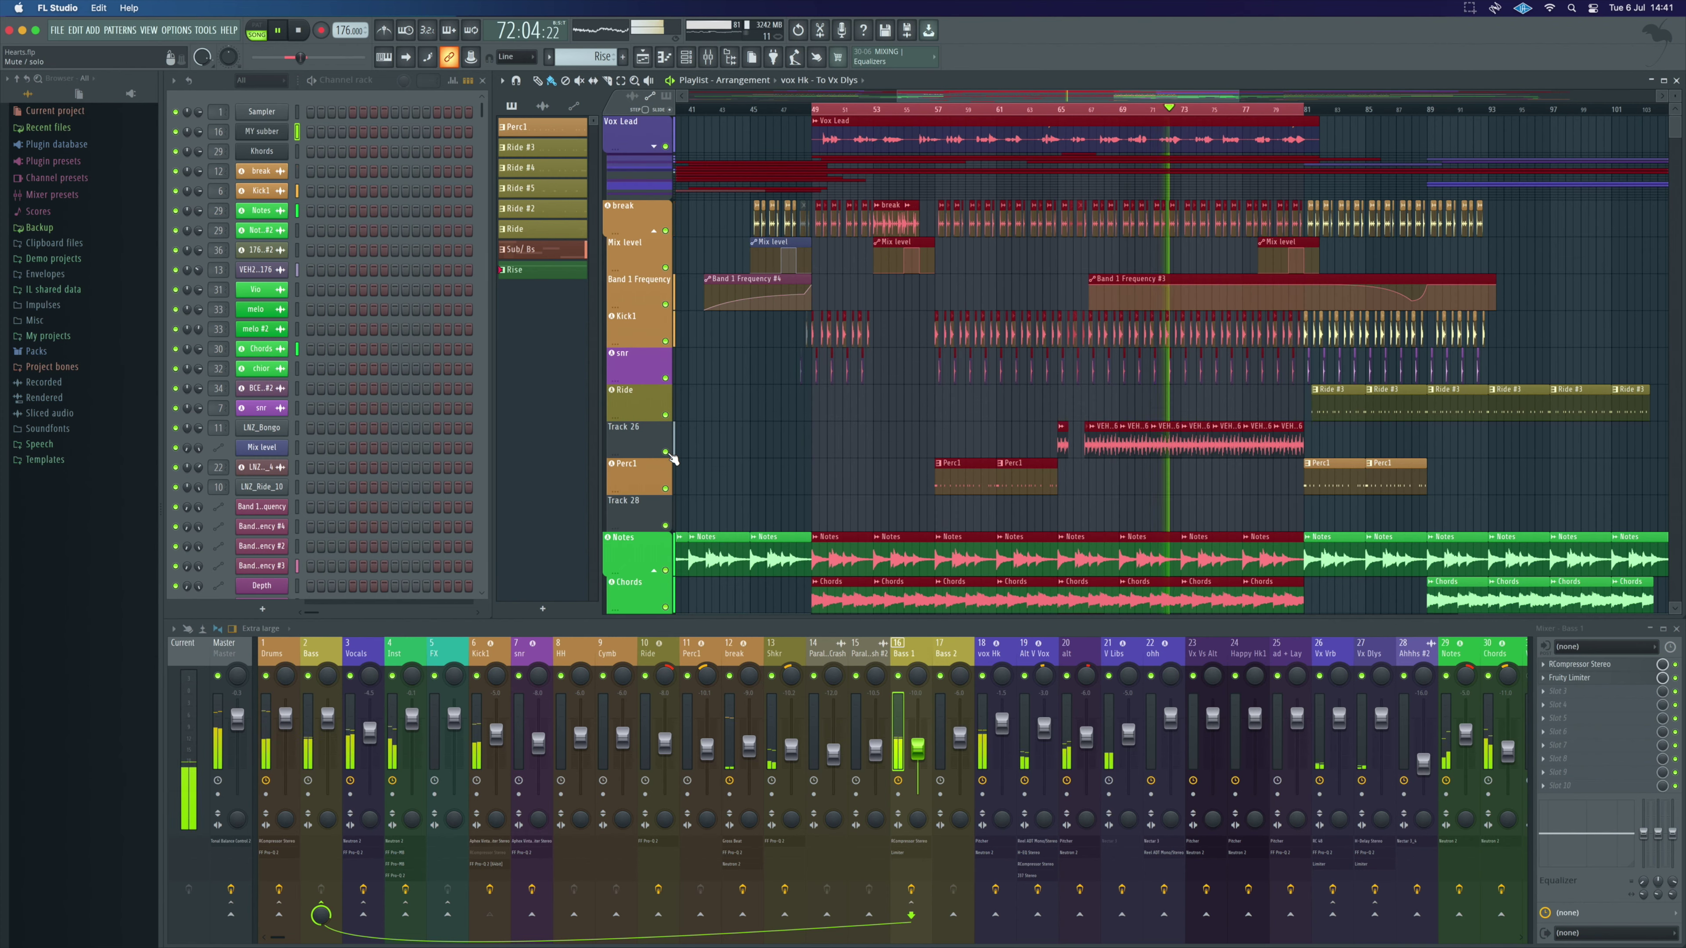
- Stop playback with the song position set to bar 74
{"action": "scroll", "coordinate": [1155, 399], "scroll_direction": "down", "scroll_amount": 3}
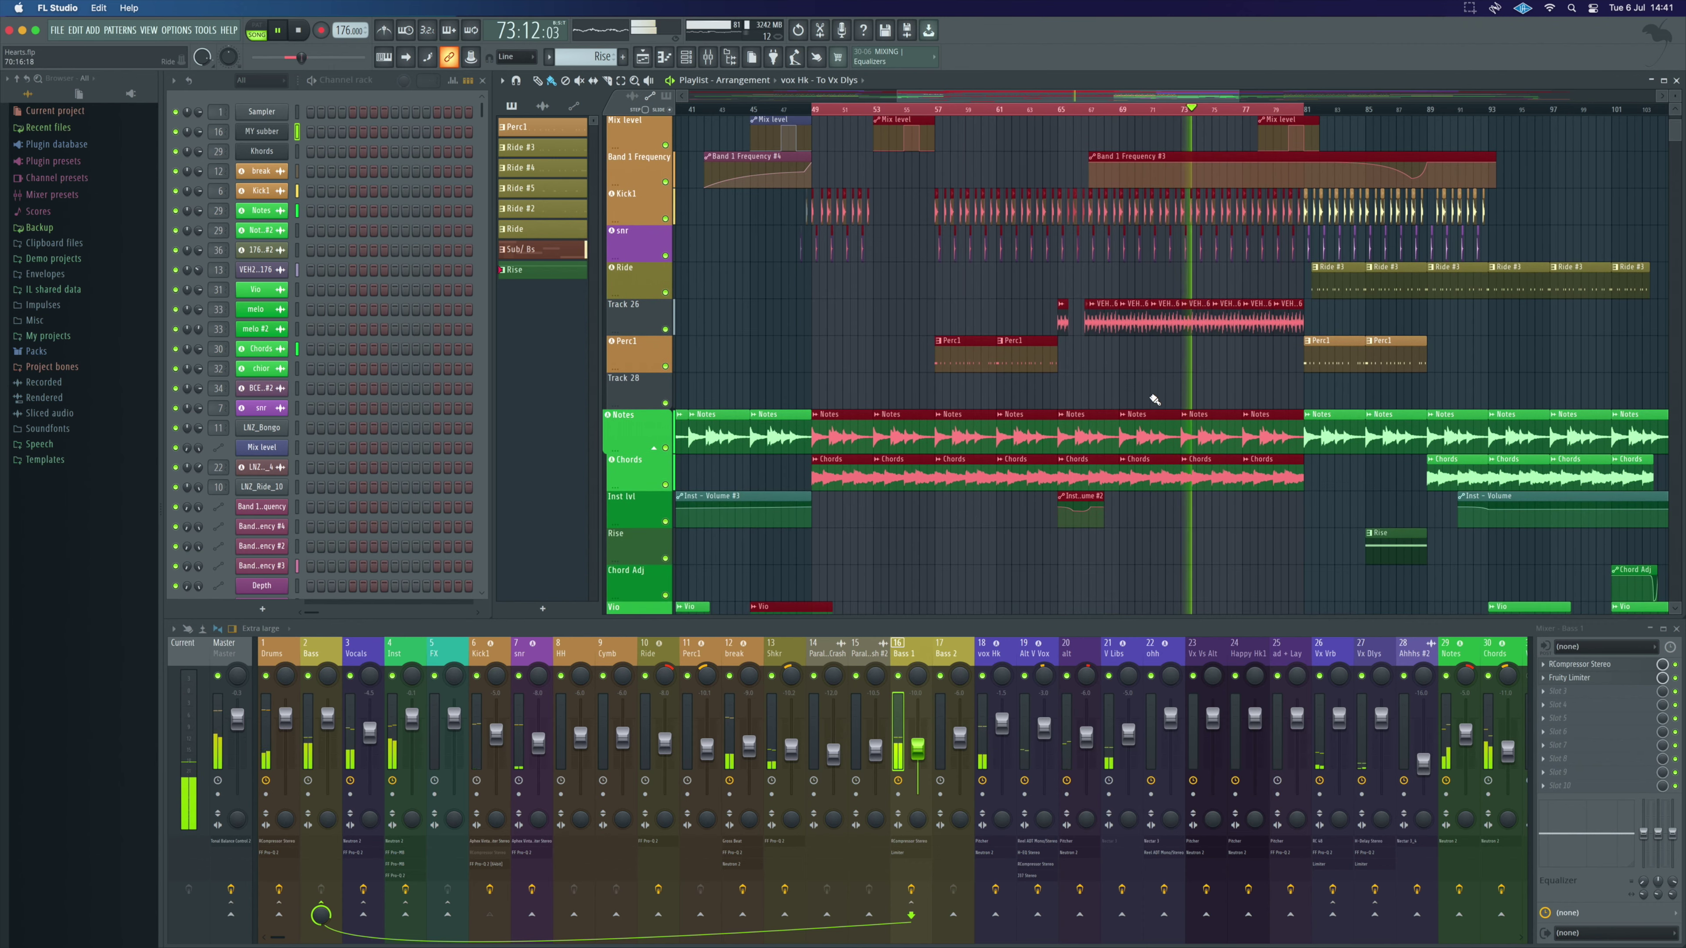
{"action": "scroll", "coordinate": [1155, 399], "scroll_direction": "up", "scroll_amount": 1}
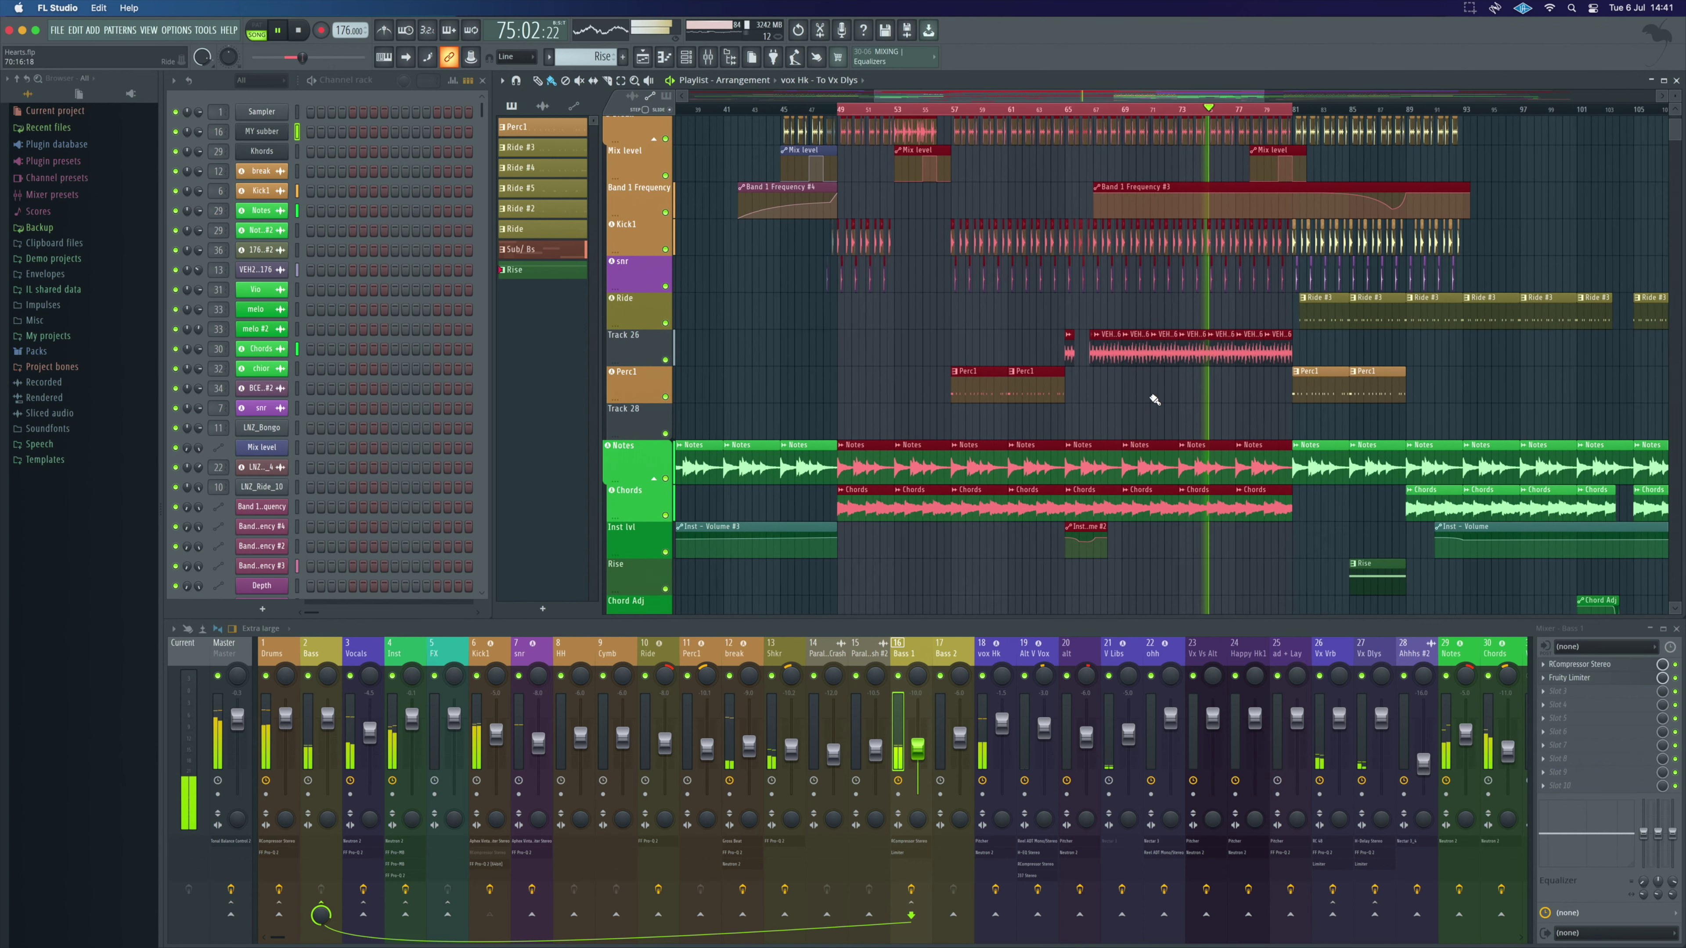
{"action": "scroll", "coordinate": [1155, 399], "scroll_direction": "down", "scroll_amount": 3, "text": "ctrl"}
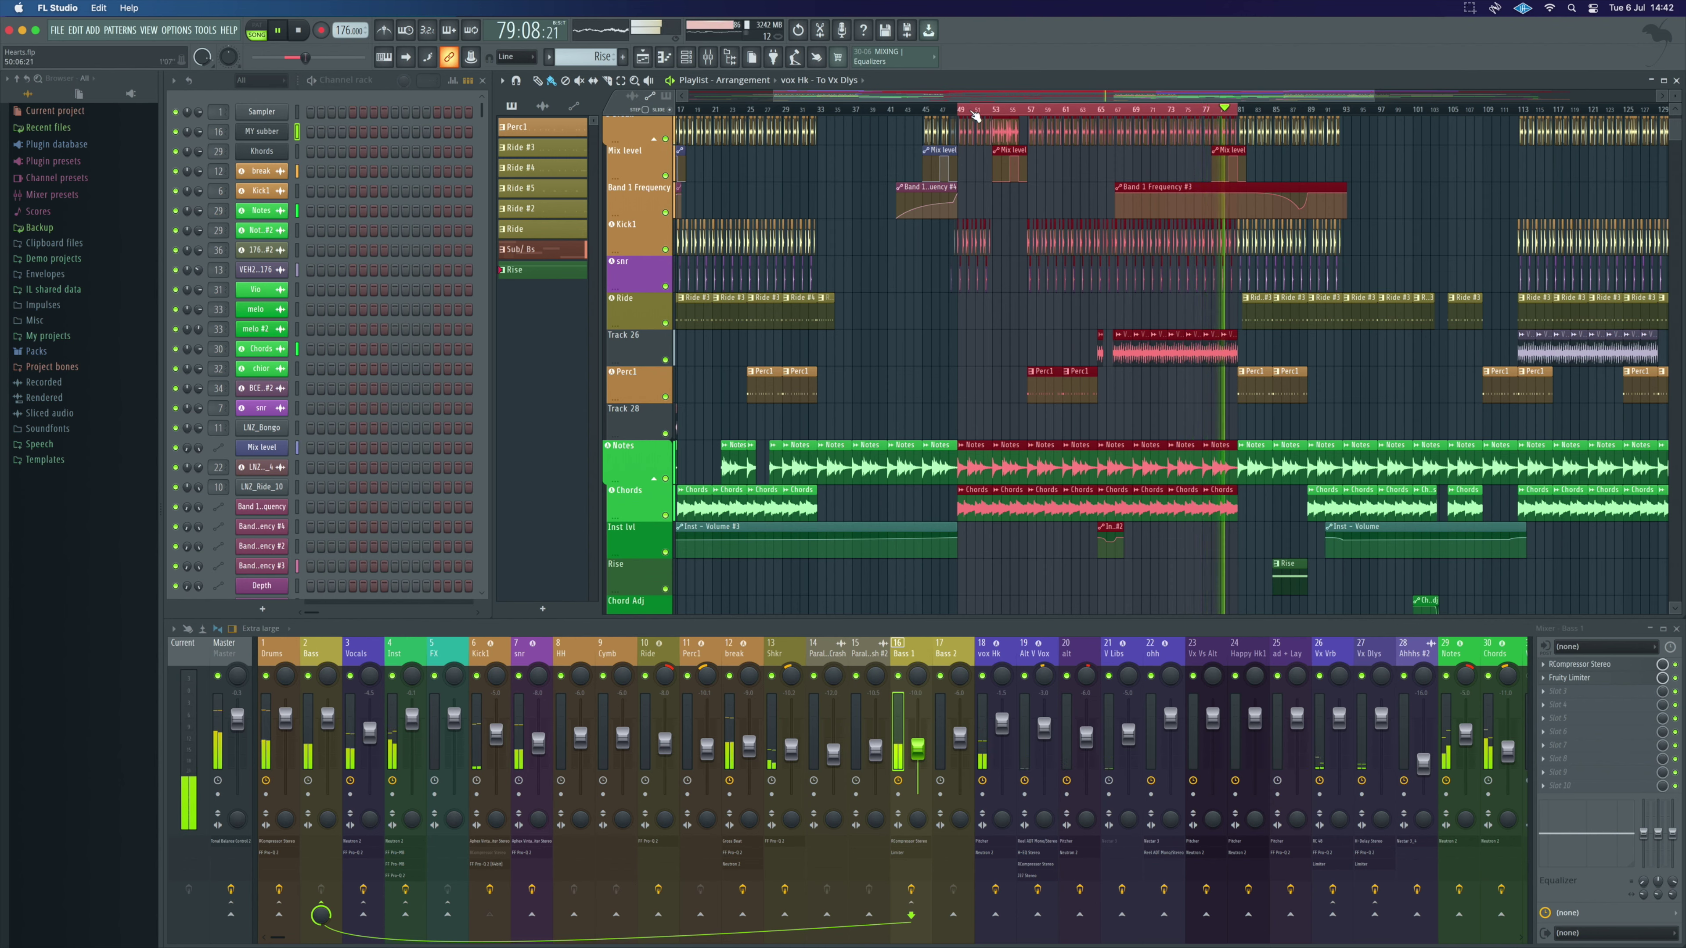
{"action": "left_click", "coordinate": [1174, 110]}
{"action": "key", "text": "space"}
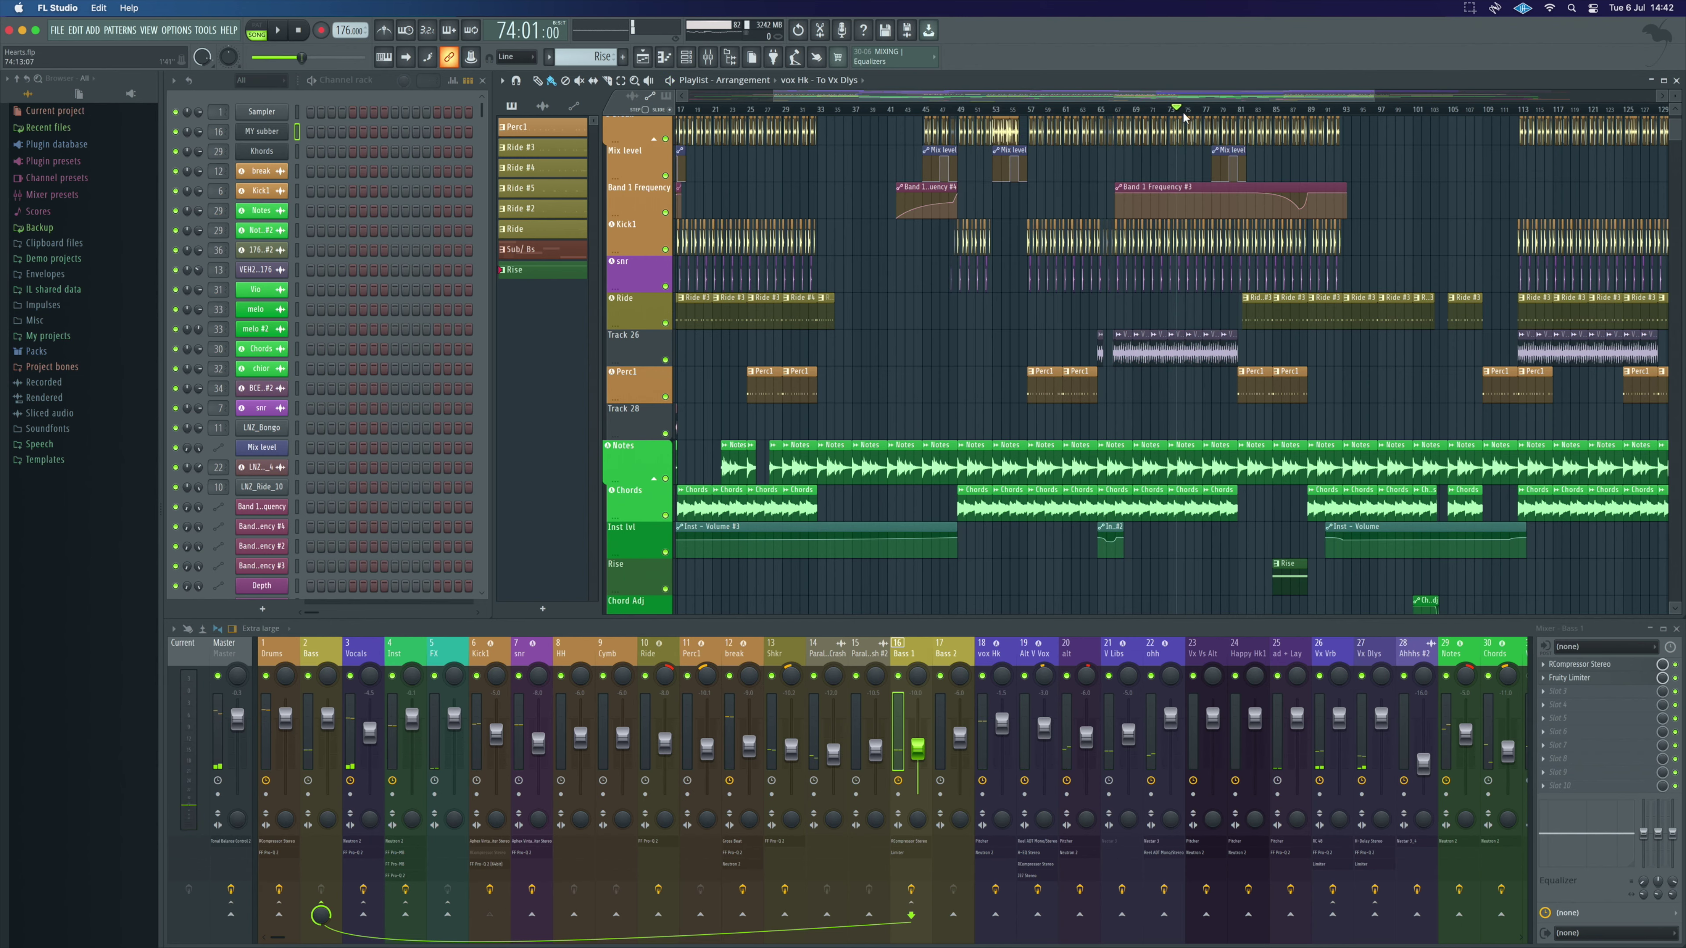
- Mark the section ending at bar 113, expand the Vox Lead group, and play it
{"action": "scroll", "coordinate": [1185, 118], "scroll_direction": "right", "scroll_amount": 5}
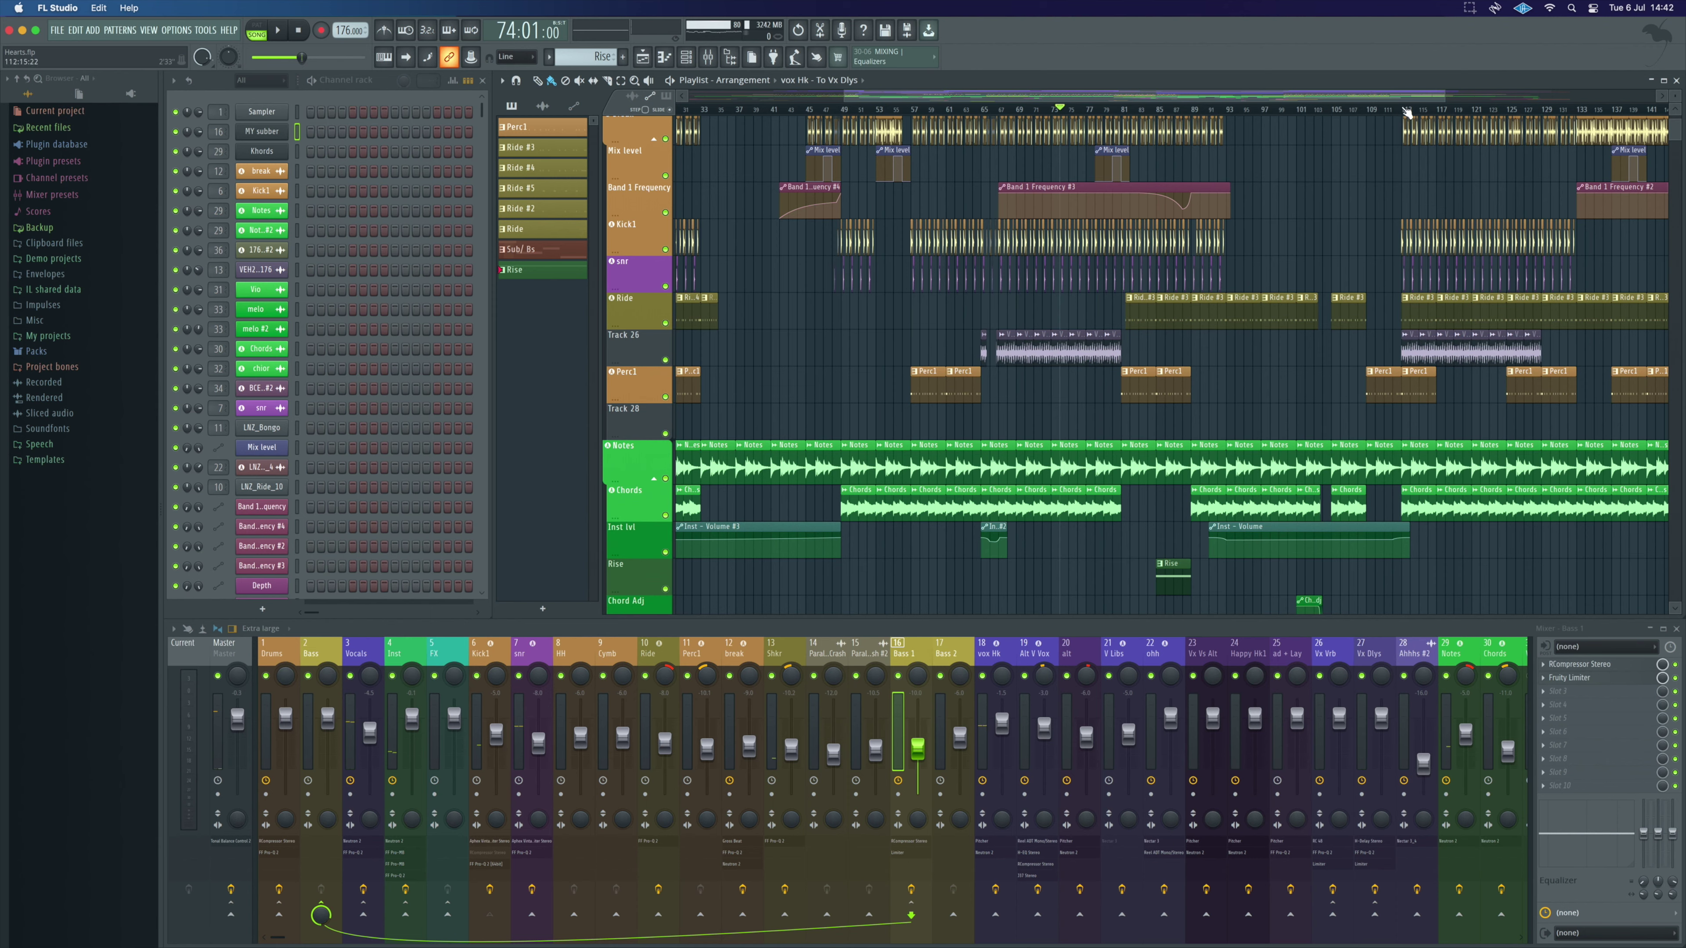
{"action": "left_click_drag", "start_coordinate": [1408, 115], "coordinate": [1122, 117]}
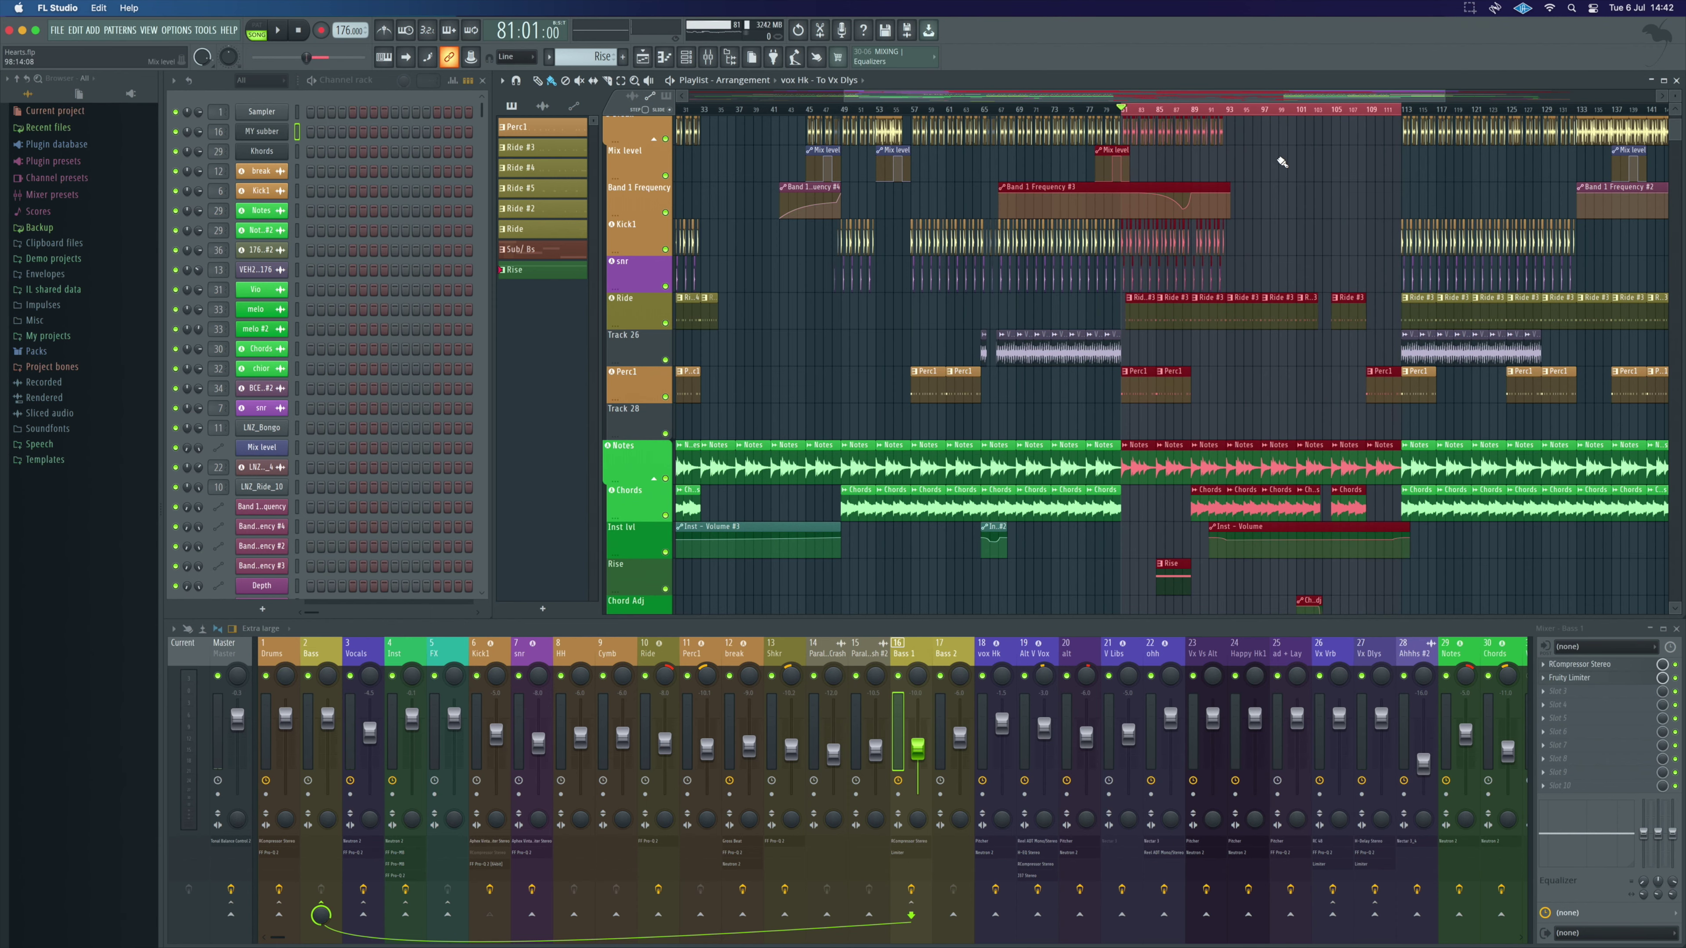
{"action": "scroll", "coordinate": [659, 188], "scroll_direction": "up", "scroll_amount": 3}
{"action": "left_click", "coordinate": [655, 150]}
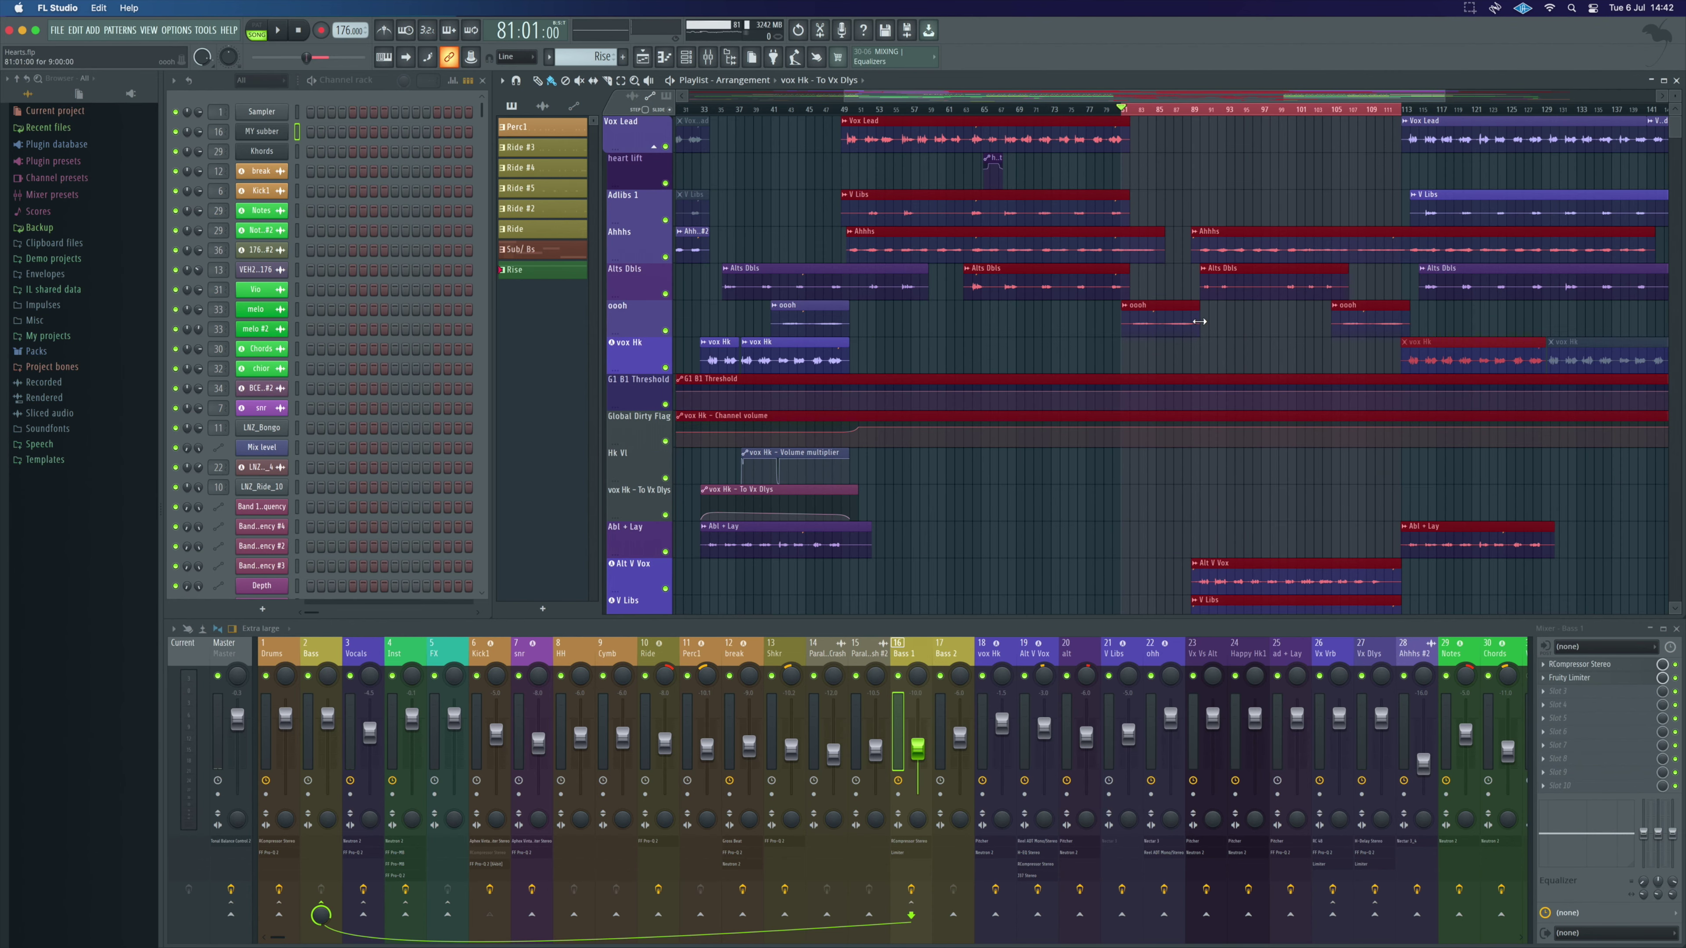
{"action": "key", "text": "space"}
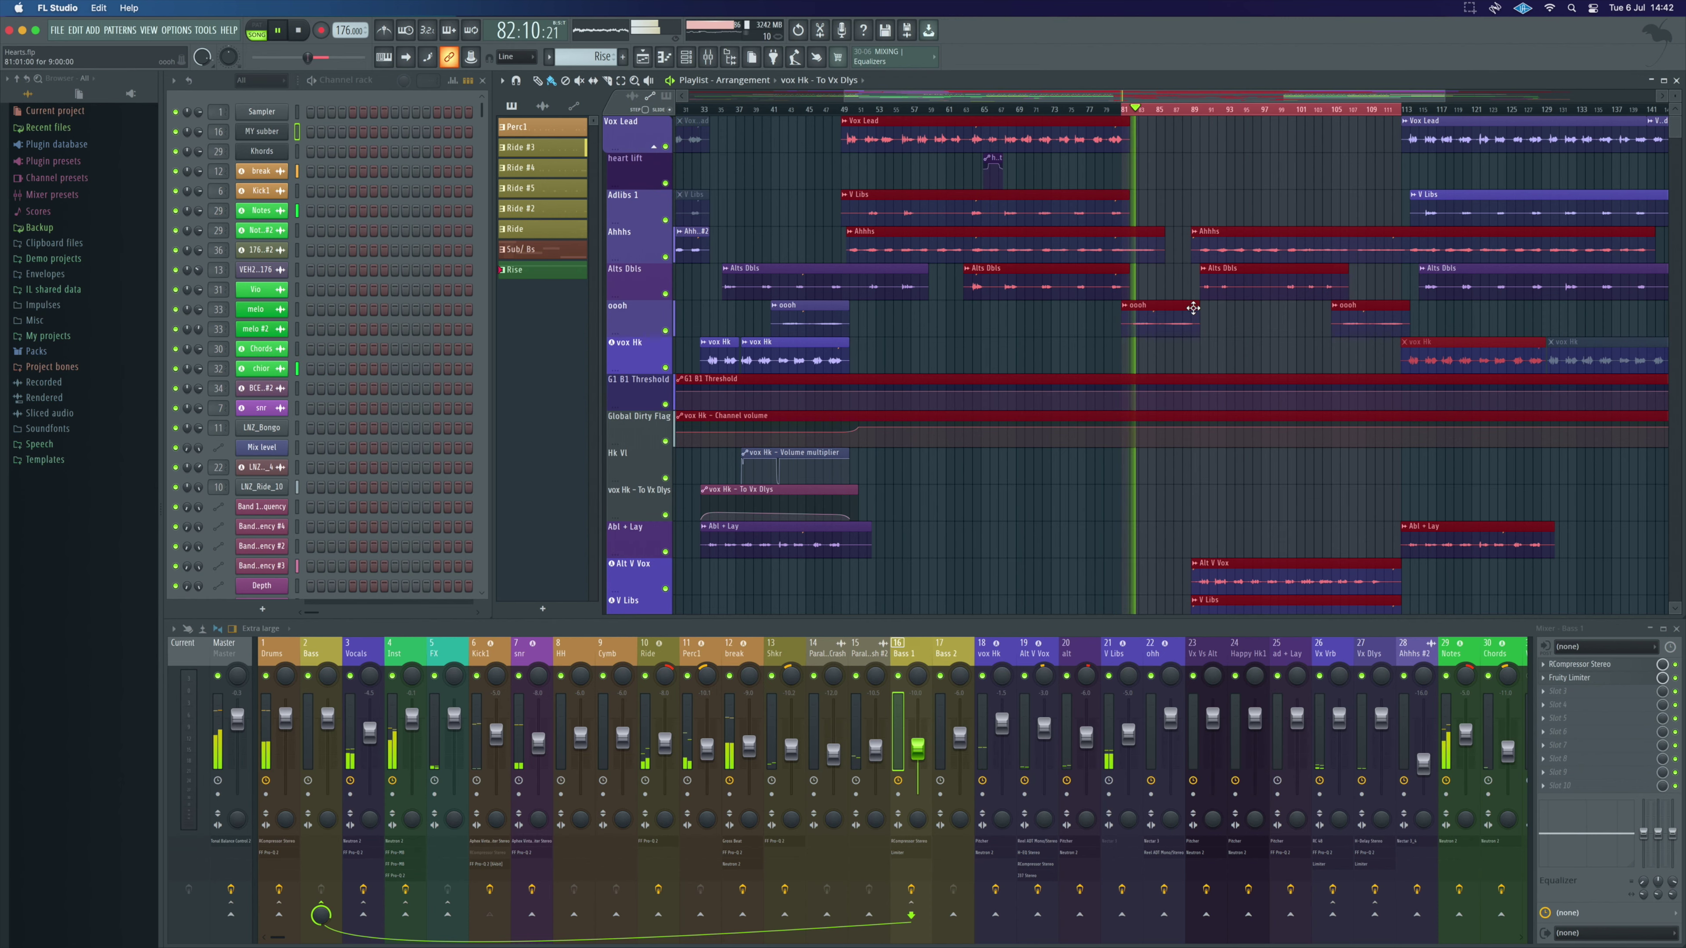
{"action": "scroll", "coordinate": [1218, 342], "scroll_direction": "down", "scroll_amount": 5}
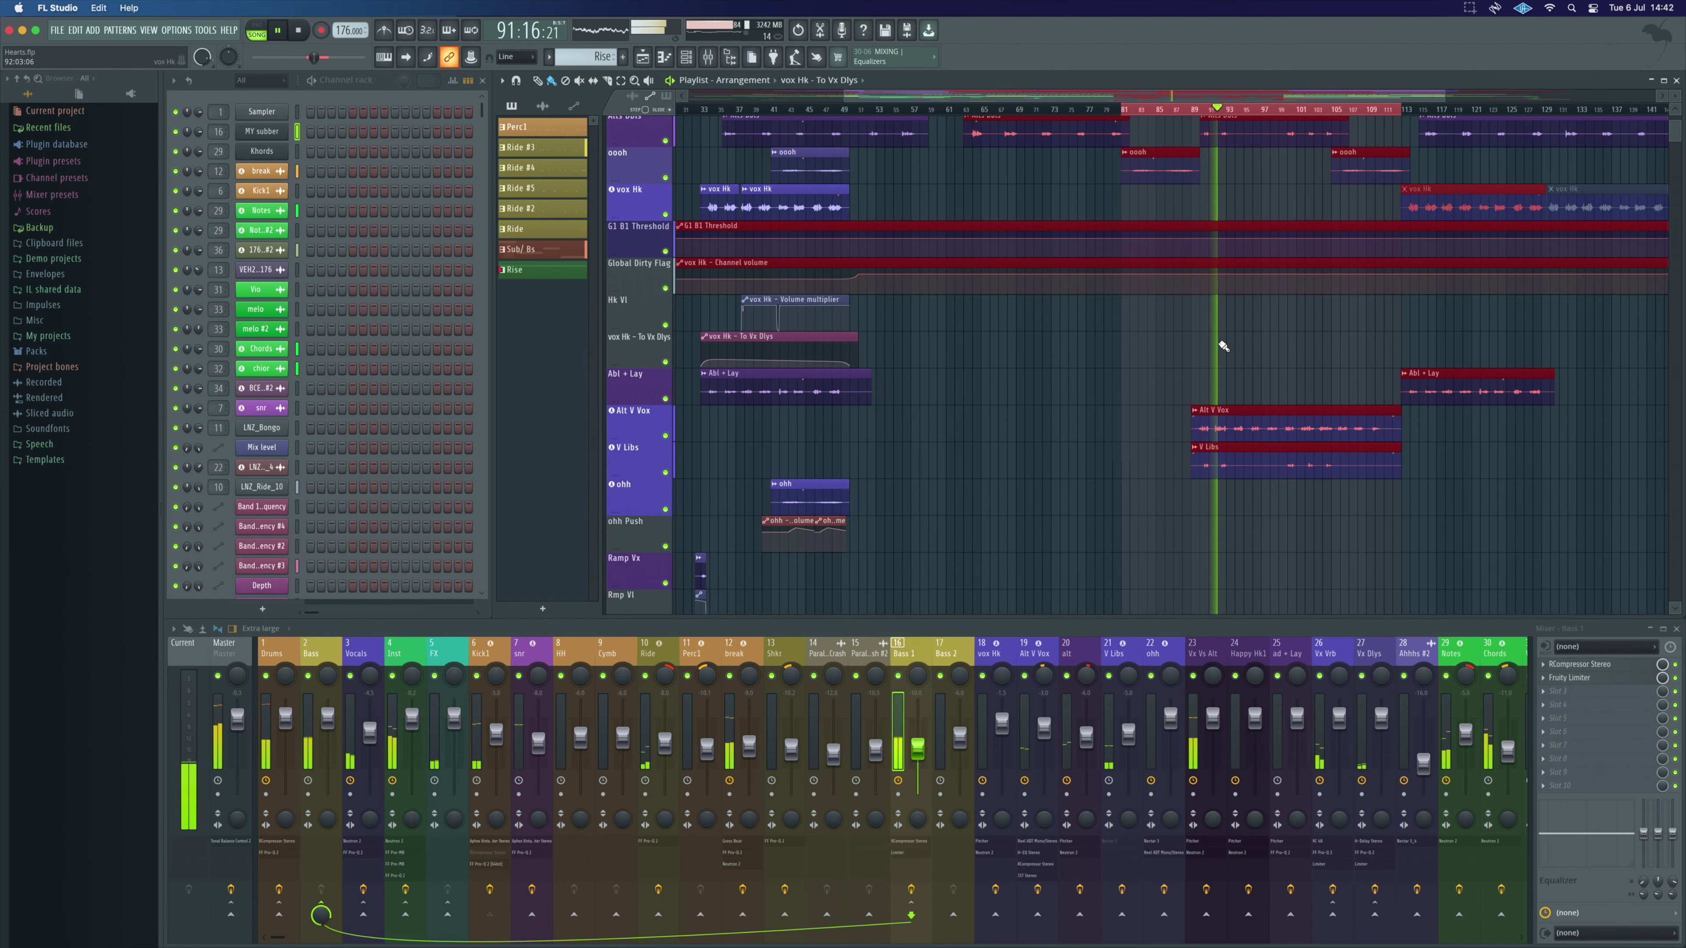
- Stop, deselect the vocal clips, then play from bar 89 and stop back at bar 89
{"action": "key", "text": "space"}
{"action": "scroll", "coordinate": [1241, 313], "scroll_direction": "right", "scroll_amount": 3}
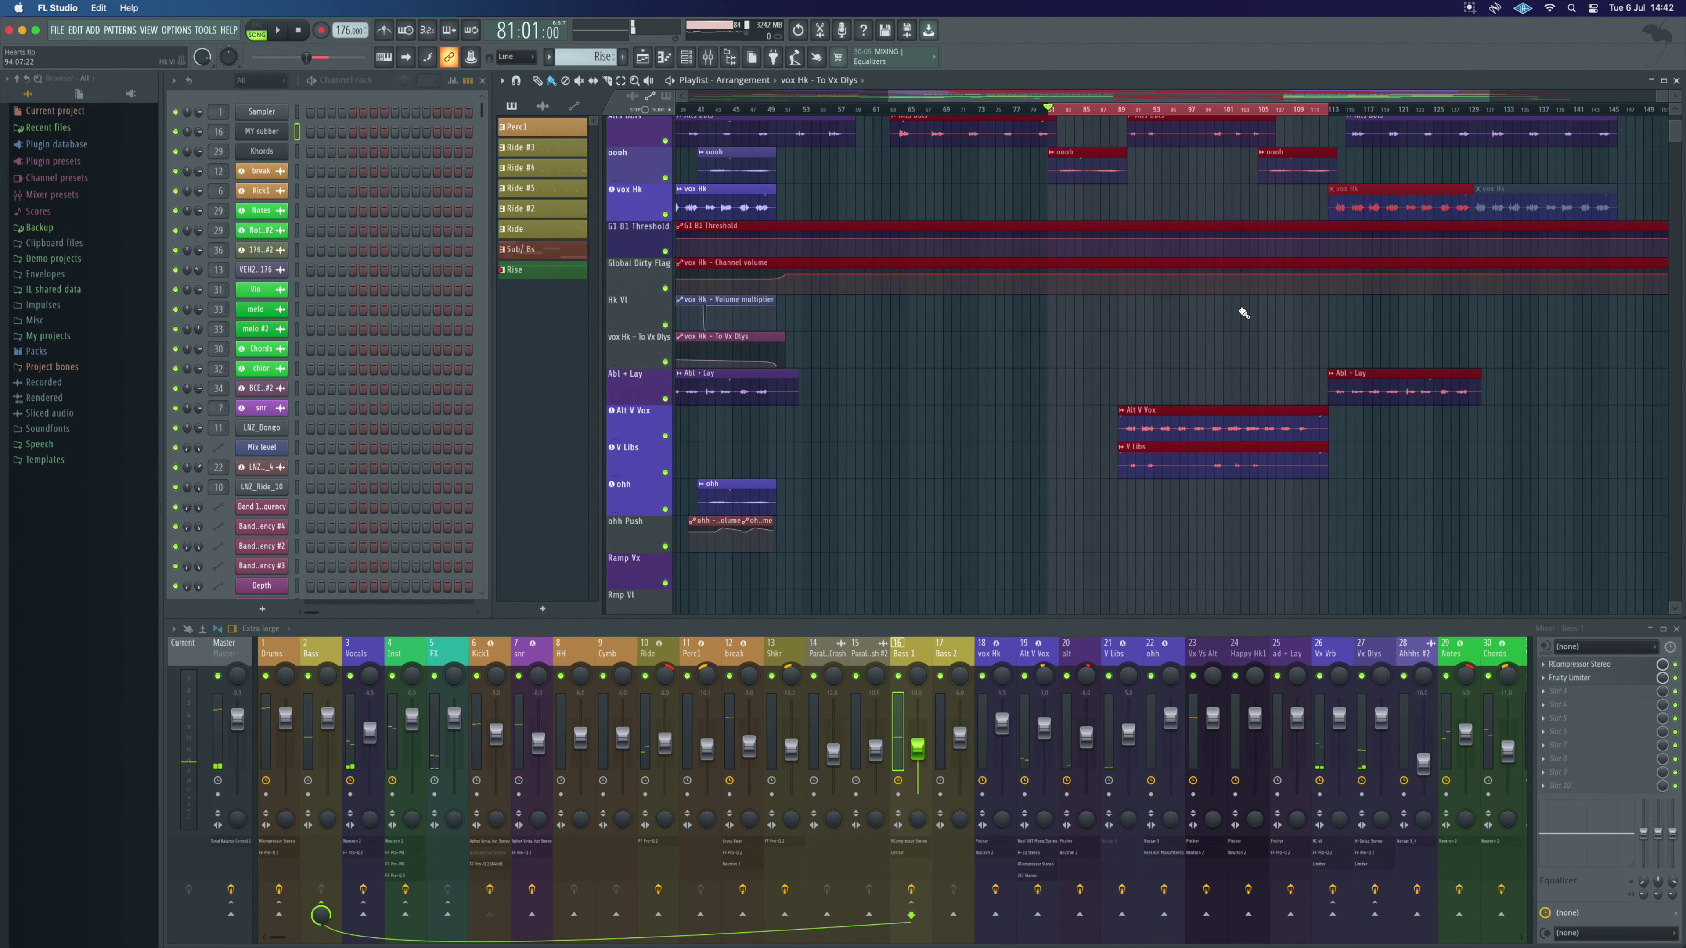
{"action": "left_click", "coordinate": [1101, 117]}
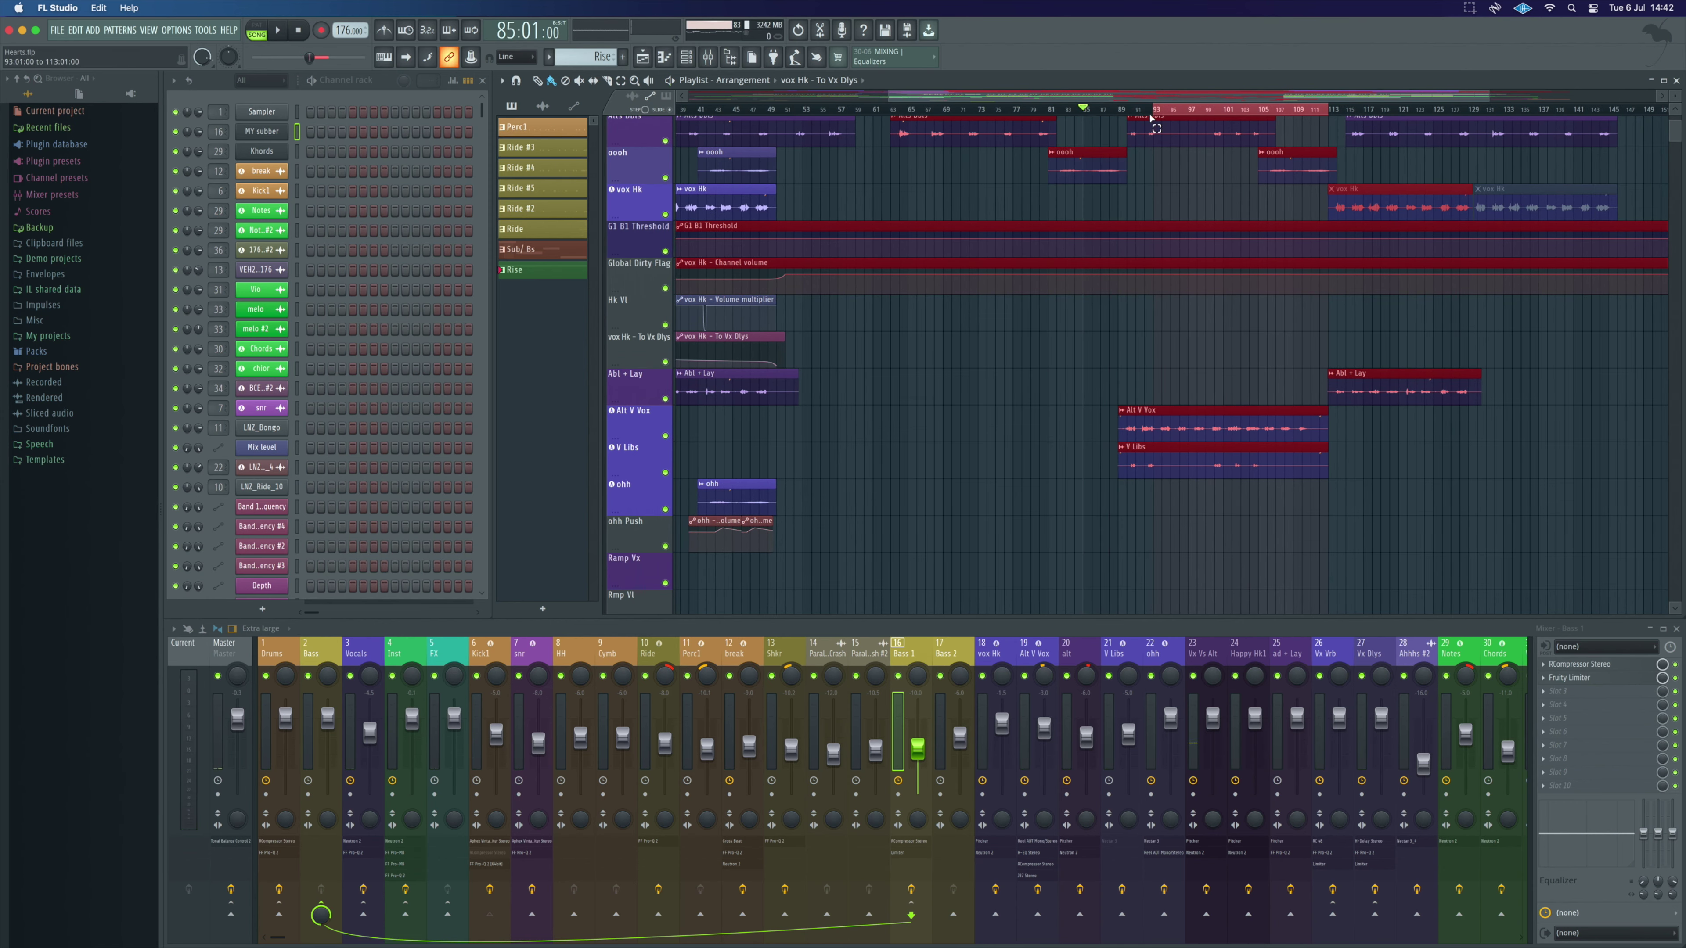
{"action": "left_click", "coordinate": [1119, 117]}
{"action": "left_click", "coordinate": [1201, 364]}
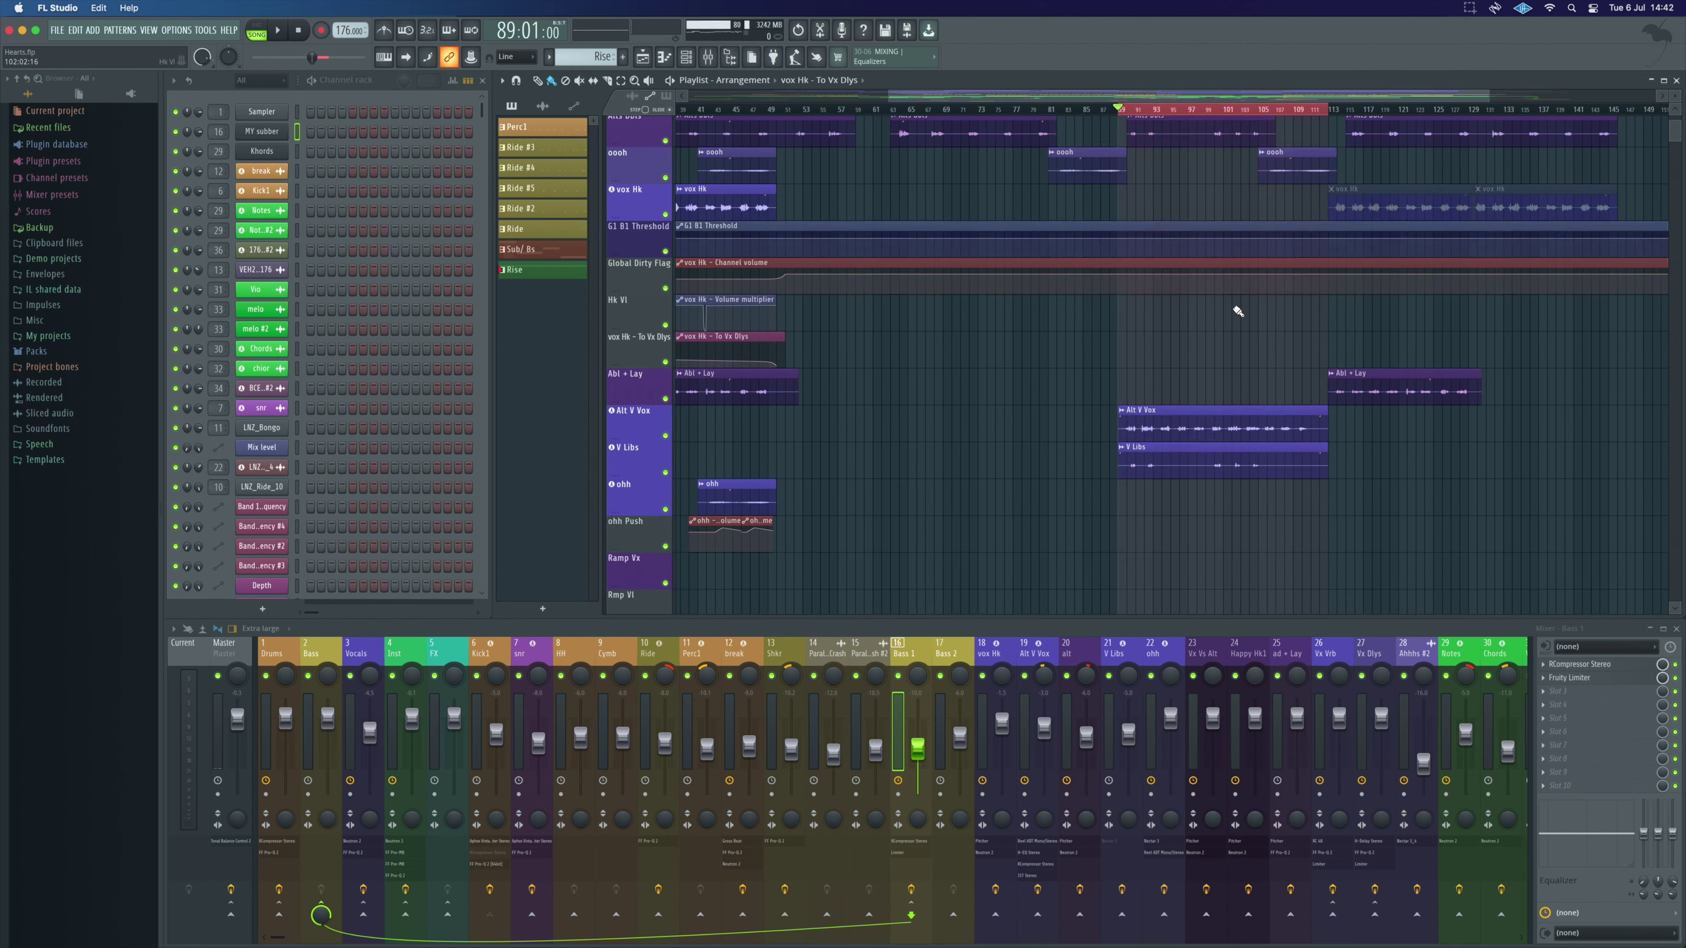
{"action": "key", "text": "space"}
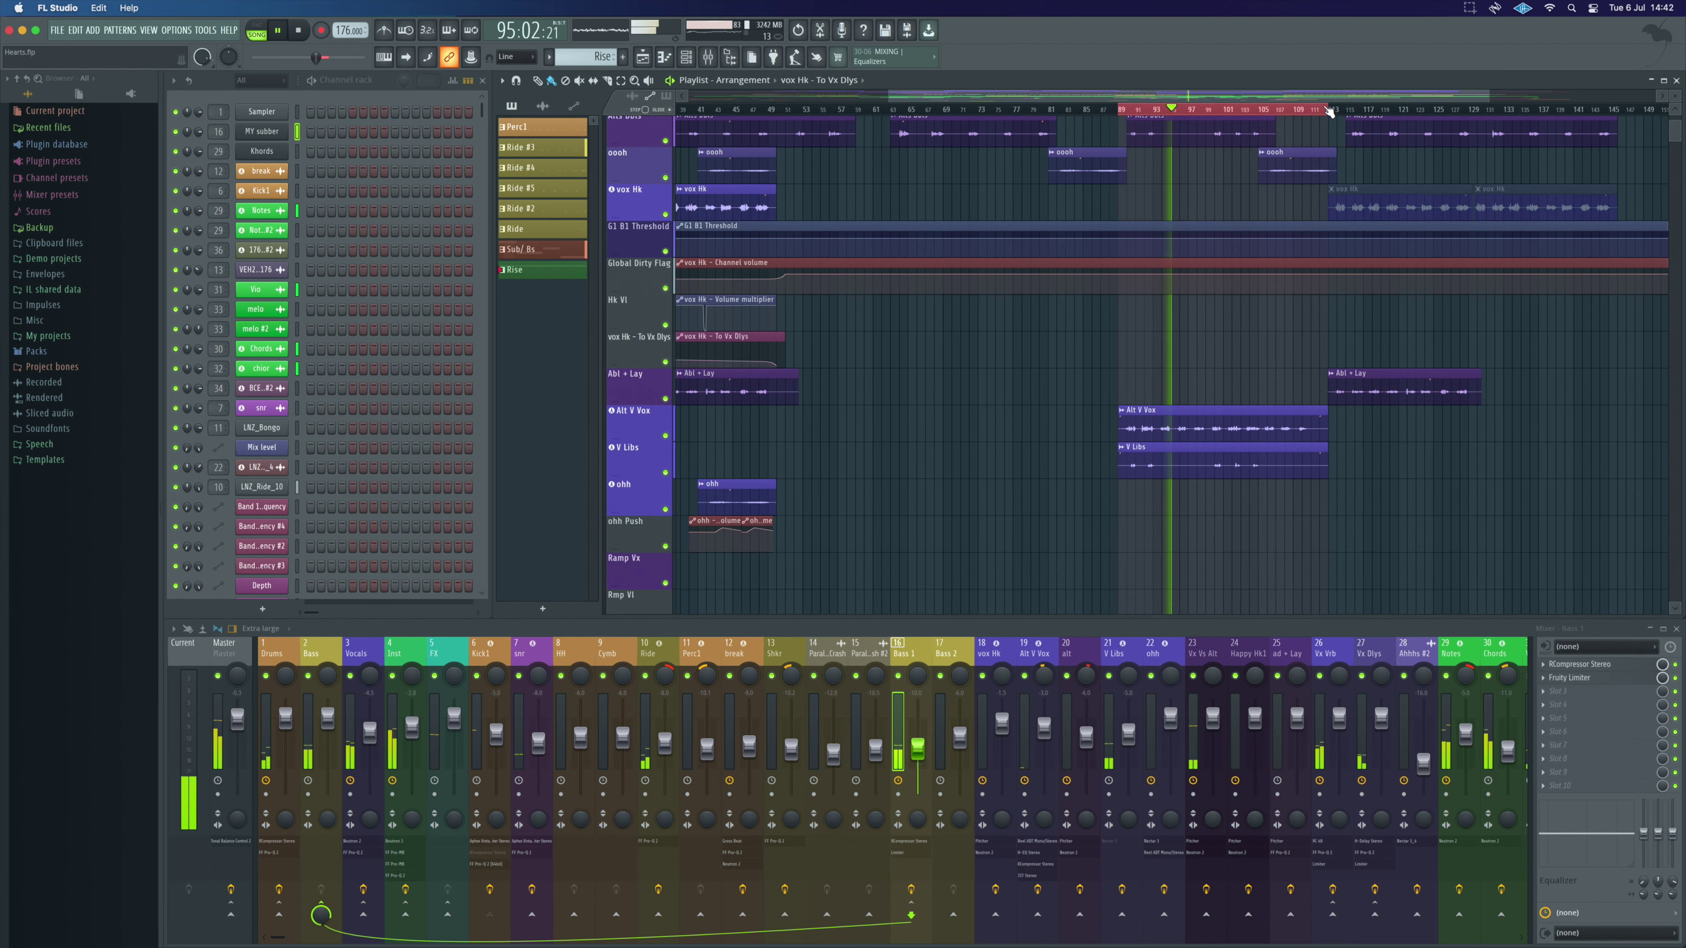
{"action": "scroll", "coordinate": [1304, 340], "scroll_direction": "up", "scroll_amount": 4}
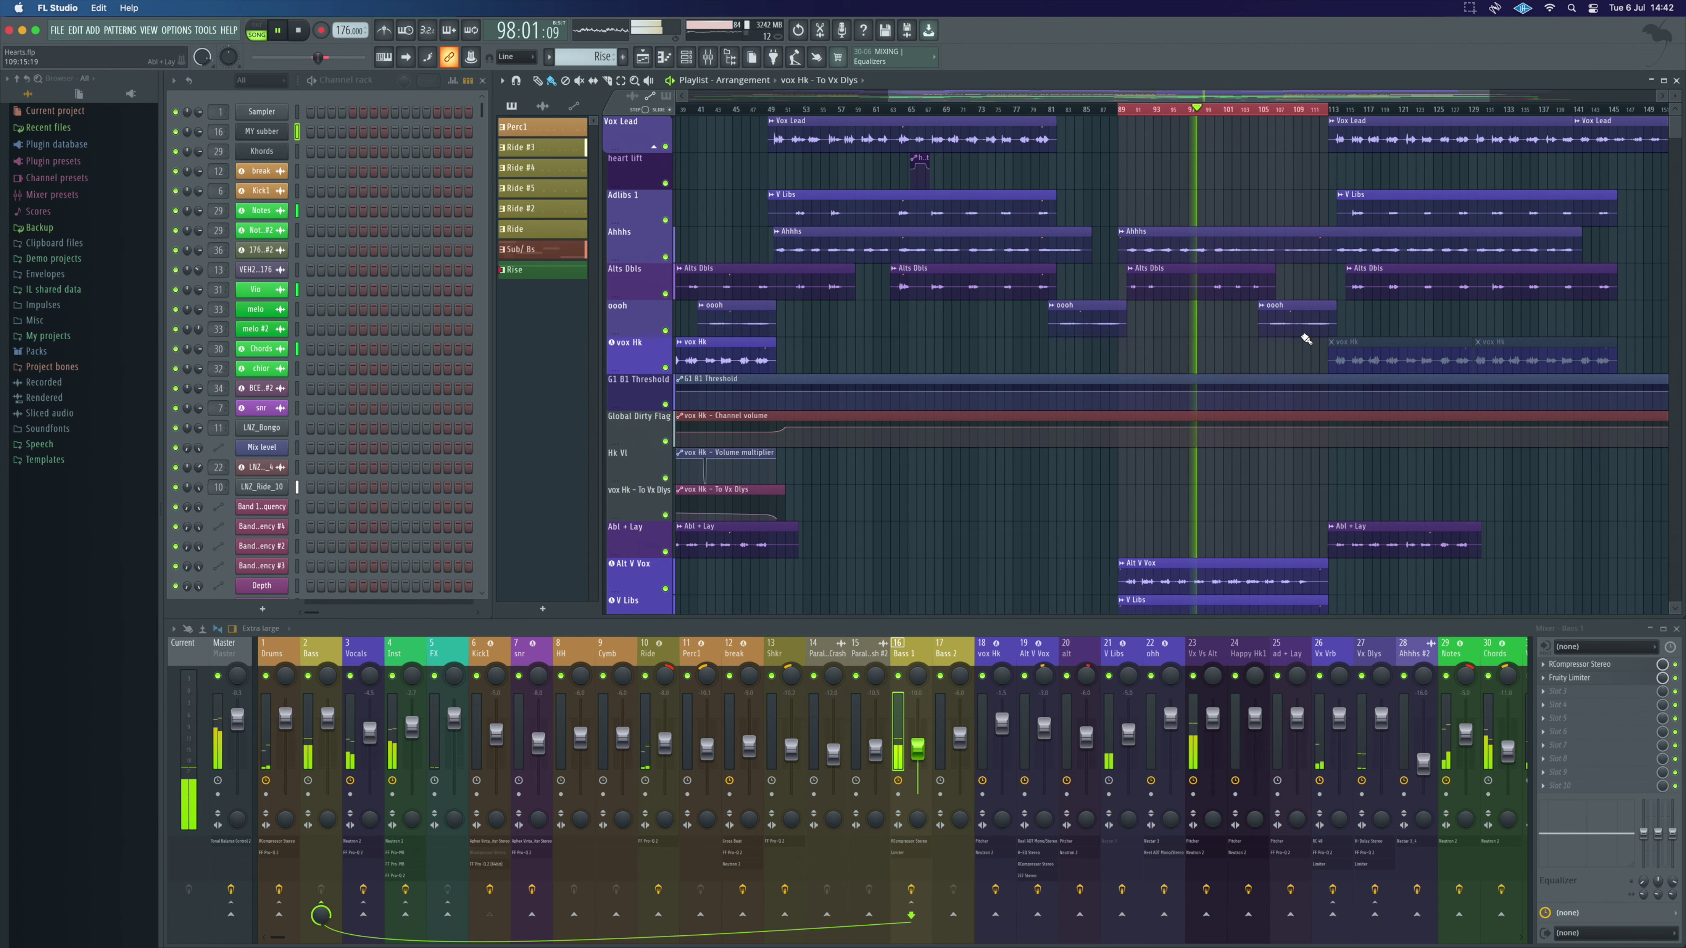
{"action": "key", "text": "space"}
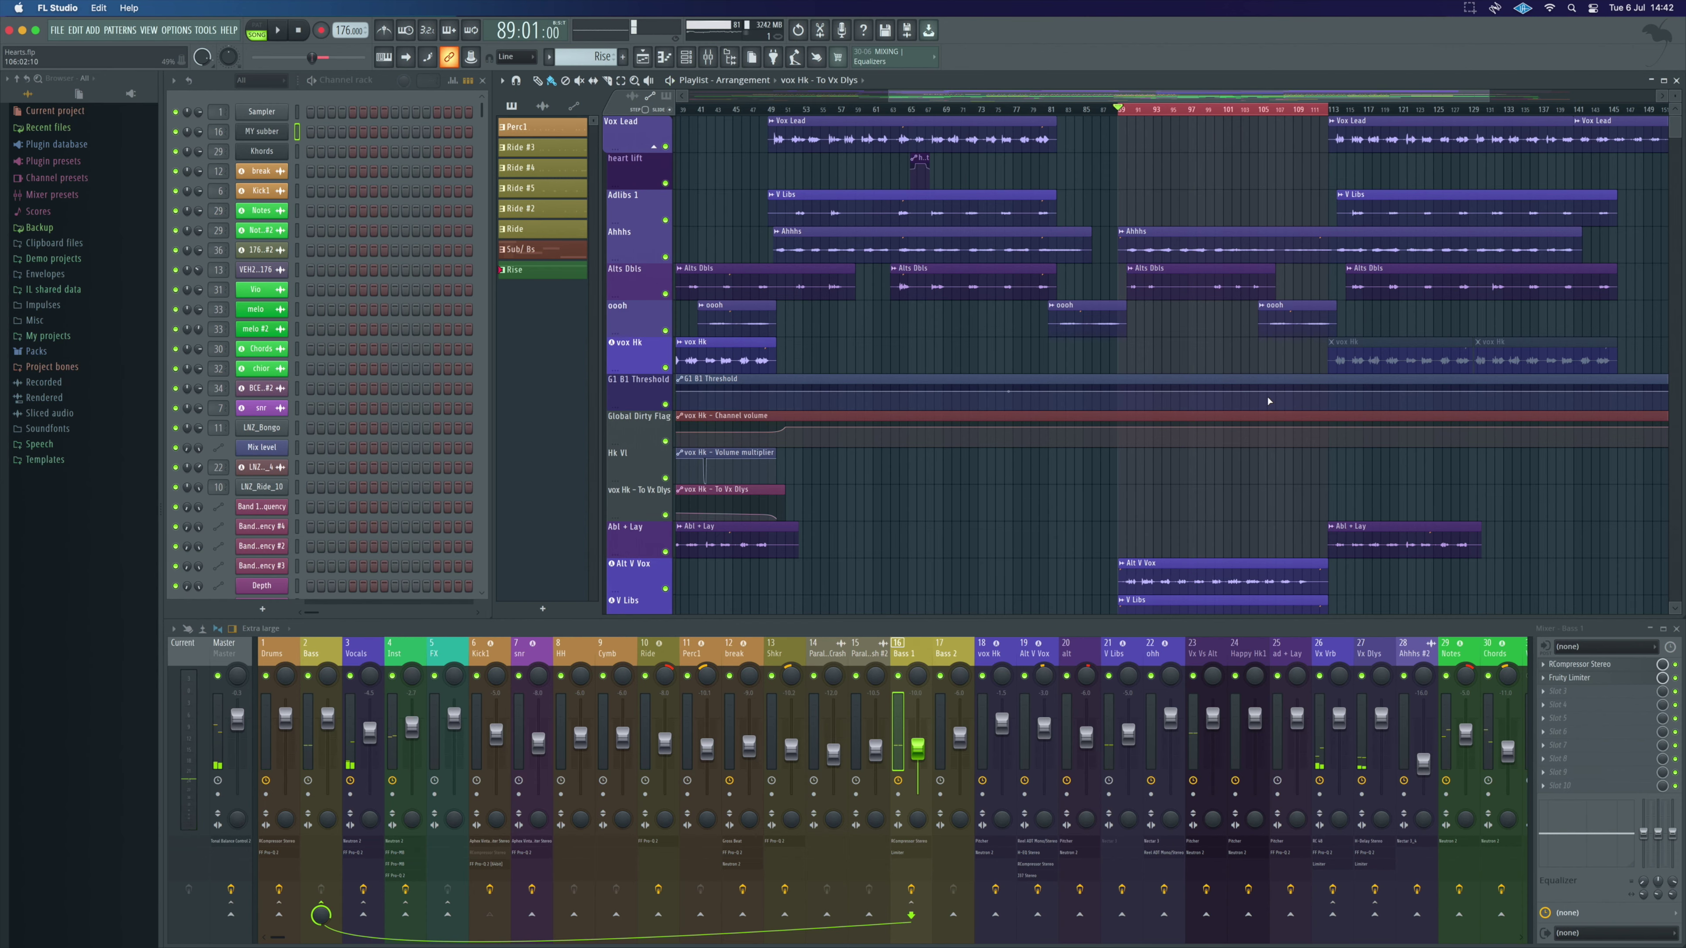
- Scroll down through all the Playlist tracks and back up to review them
{"action": "scroll", "coordinate": [1268, 401], "scroll_direction": "down", "scroll_amount": 5}
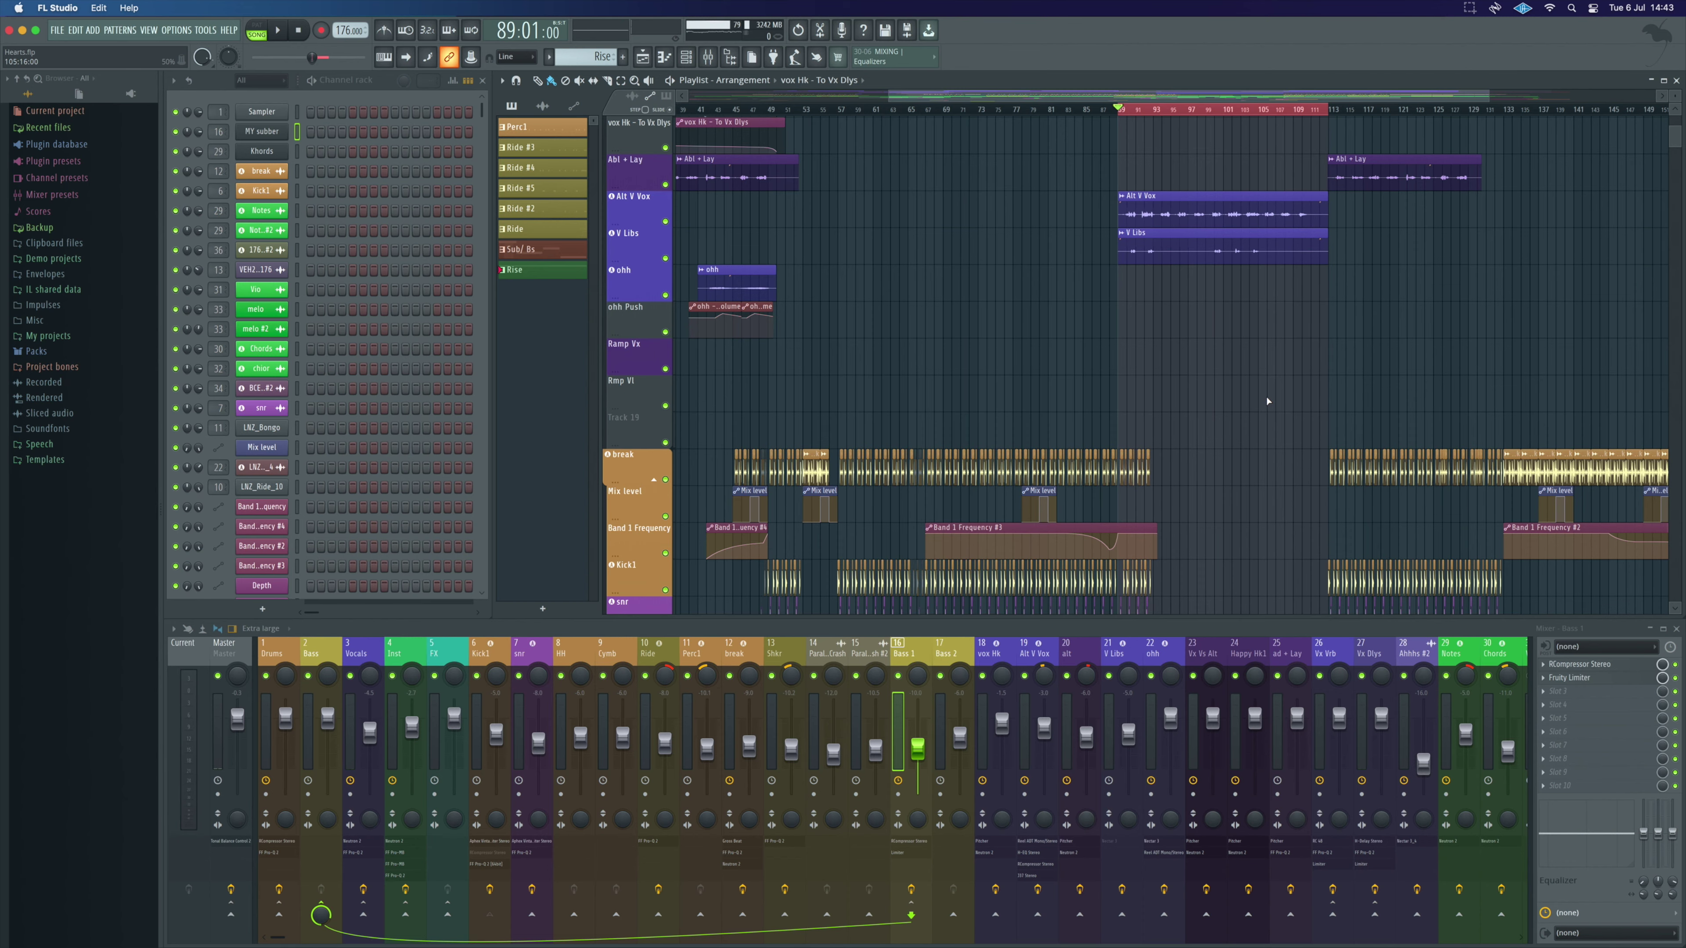
{"action": "scroll", "coordinate": [1268, 402], "scroll_direction": "down", "scroll_amount": 6}
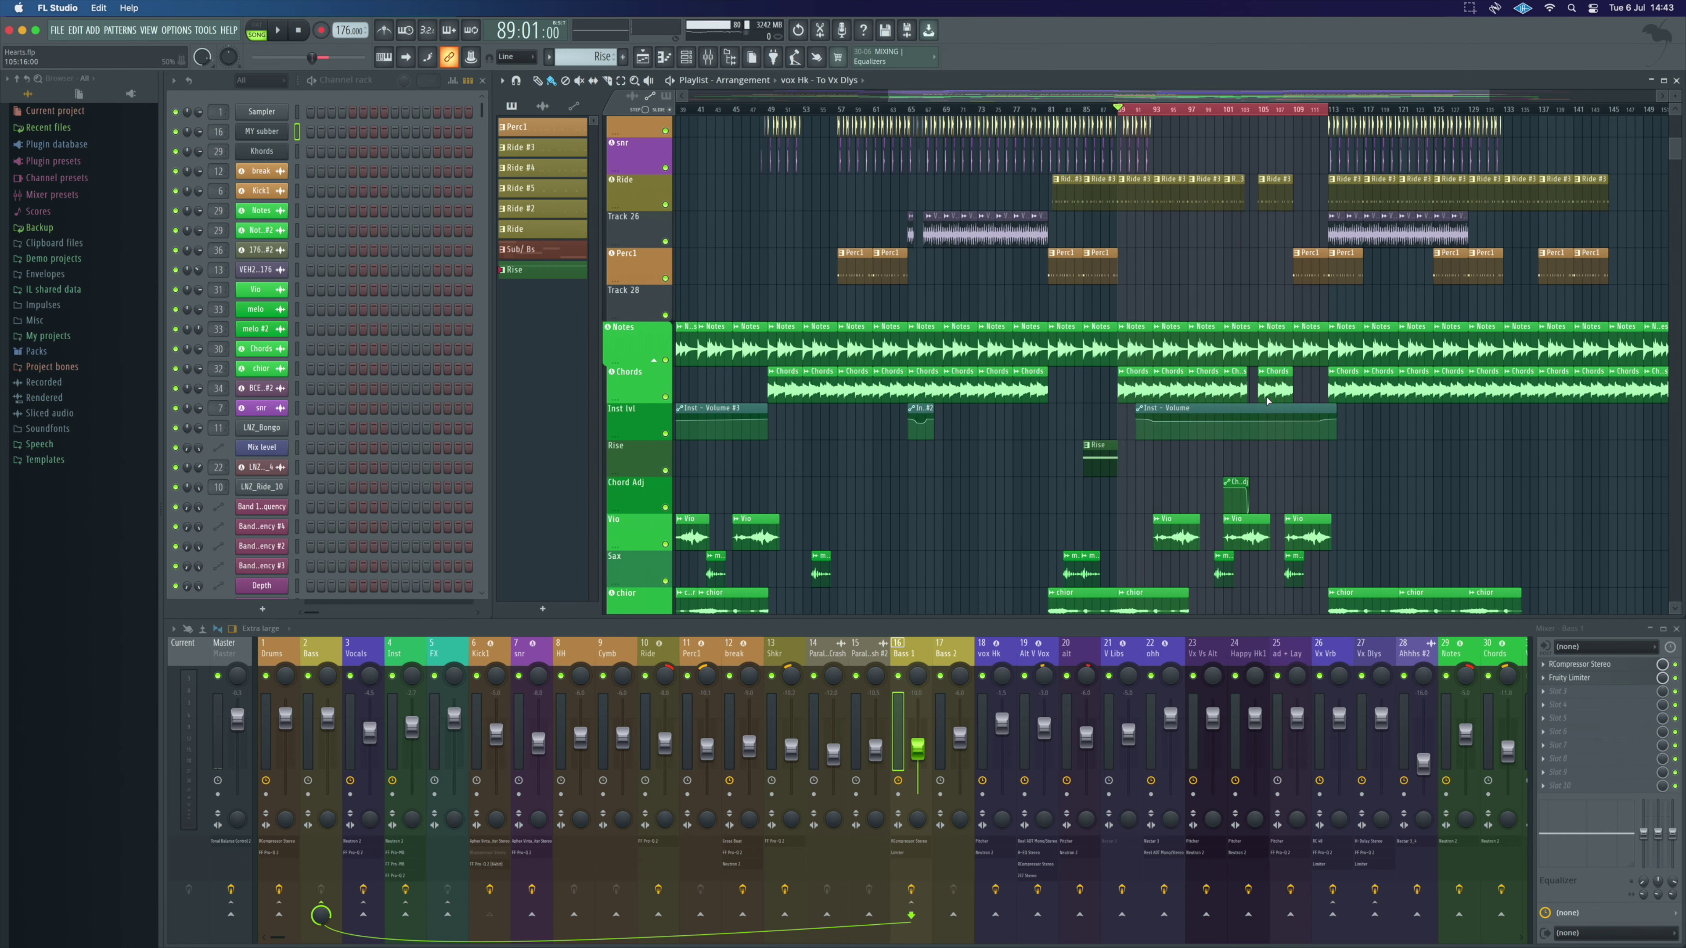
{"action": "scroll", "coordinate": [1356, 362], "scroll_direction": "down", "scroll_amount": 3}
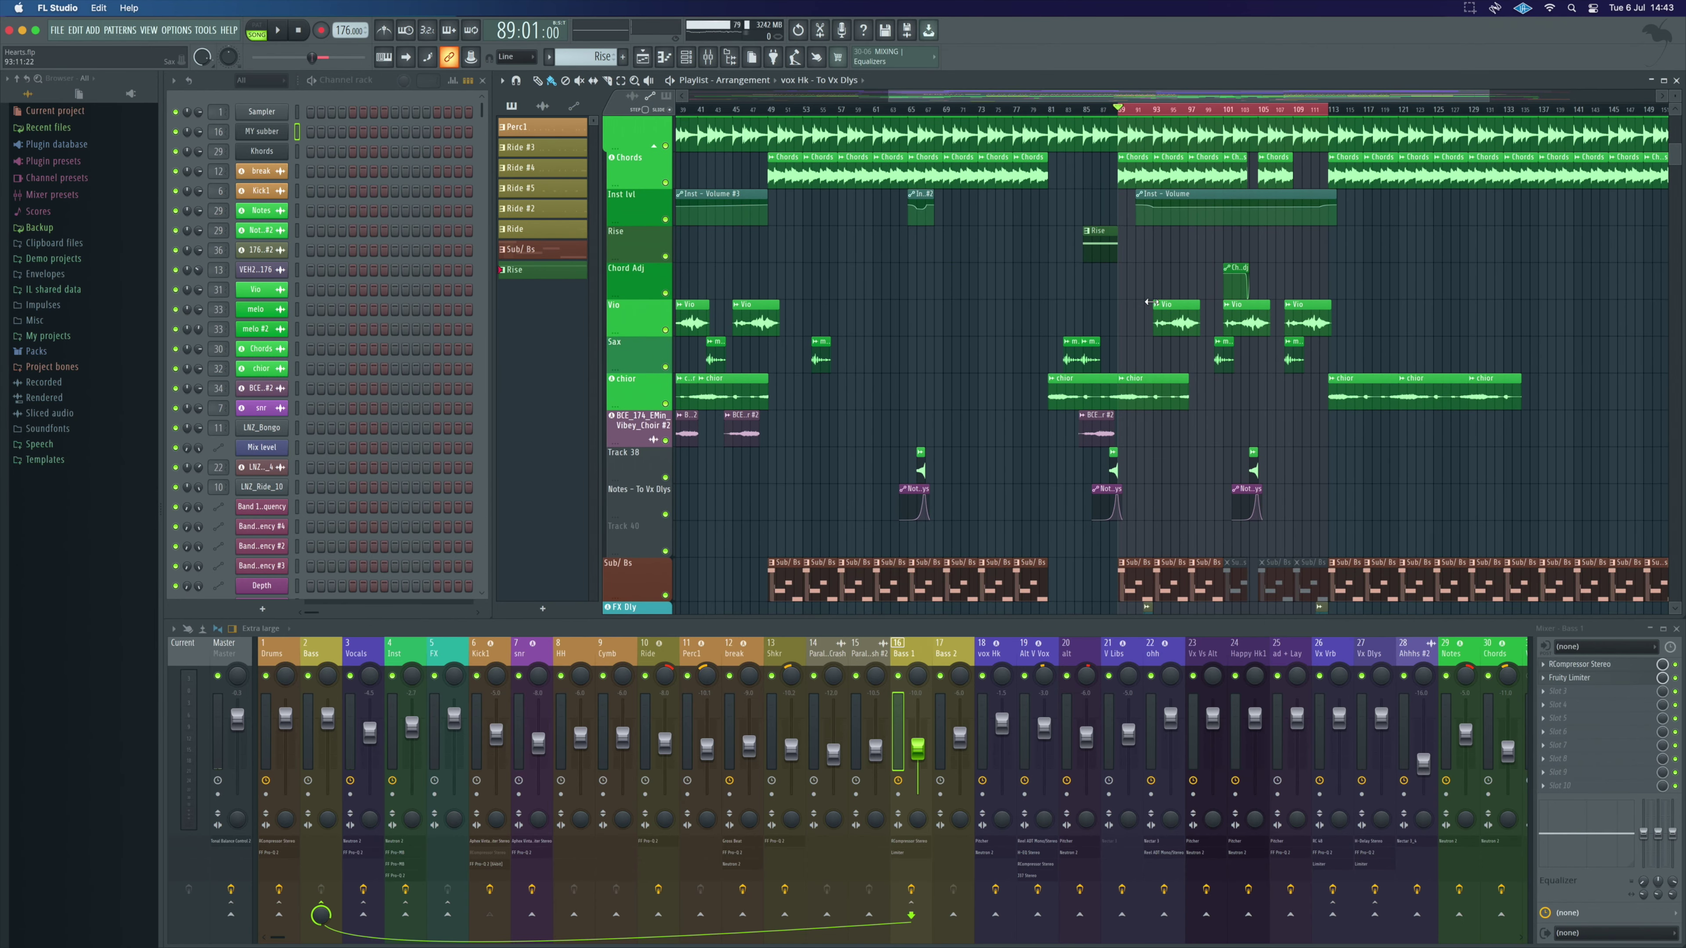
{"action": "scroll", "coordinate": [1233, 362], "scroll_direction": "down", "scroll_amount": 2}
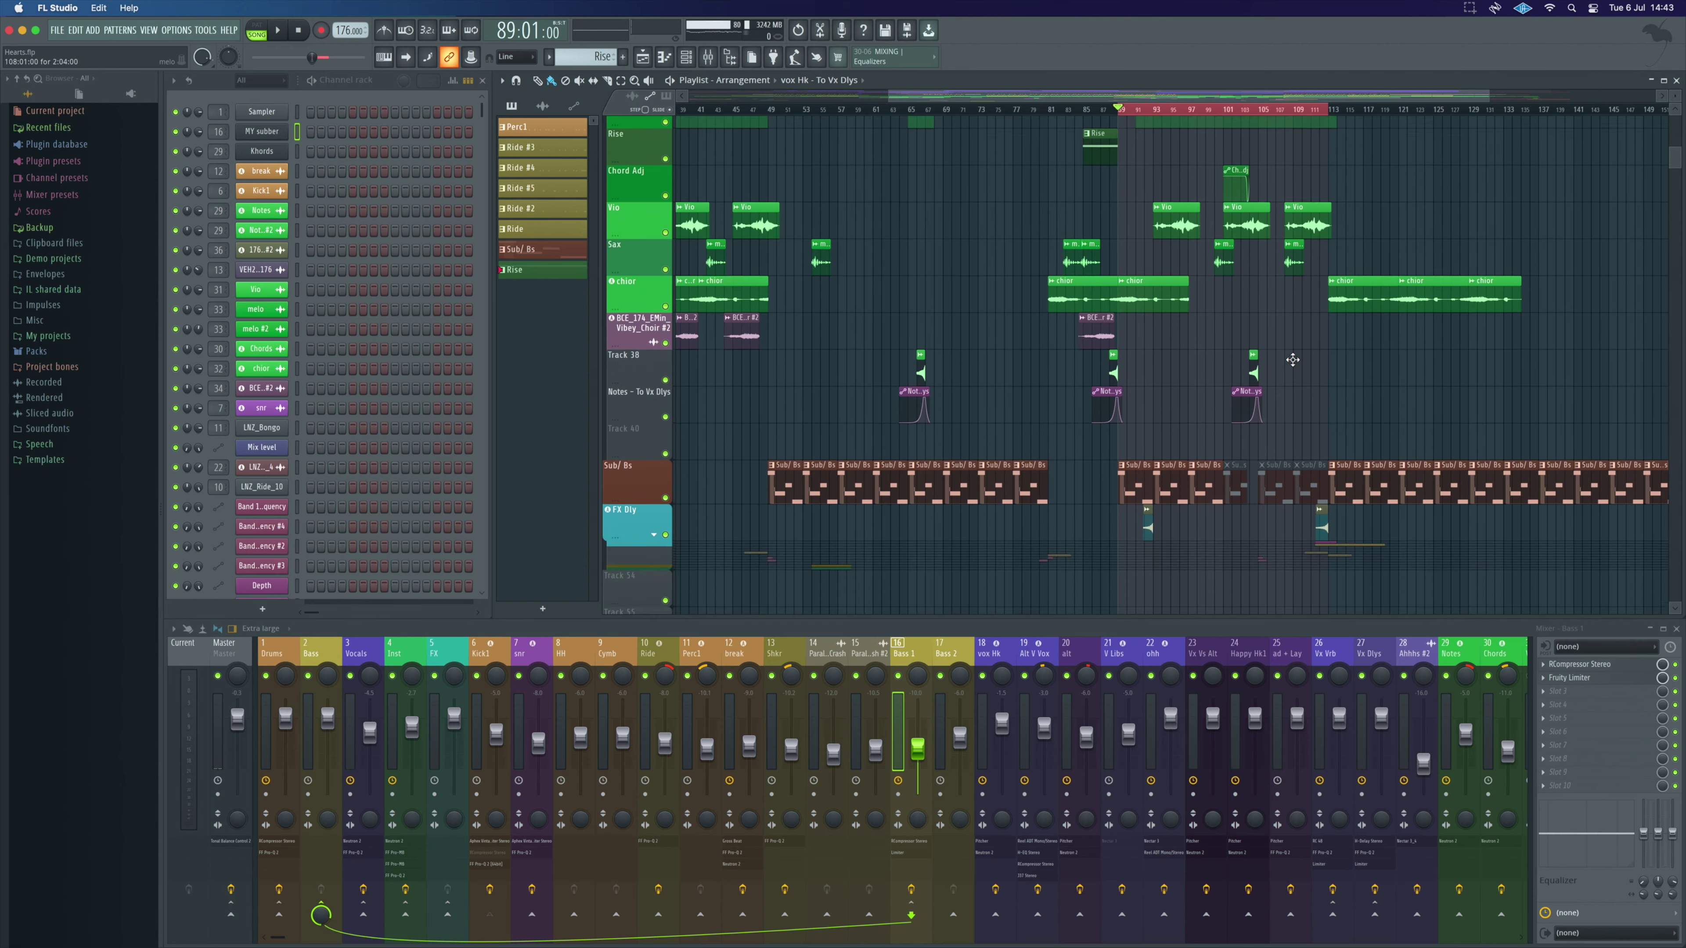
{"action": "scroll", "coordinate": [1282, 360], "scroll_direction": "up", "scroll_amount": 8}
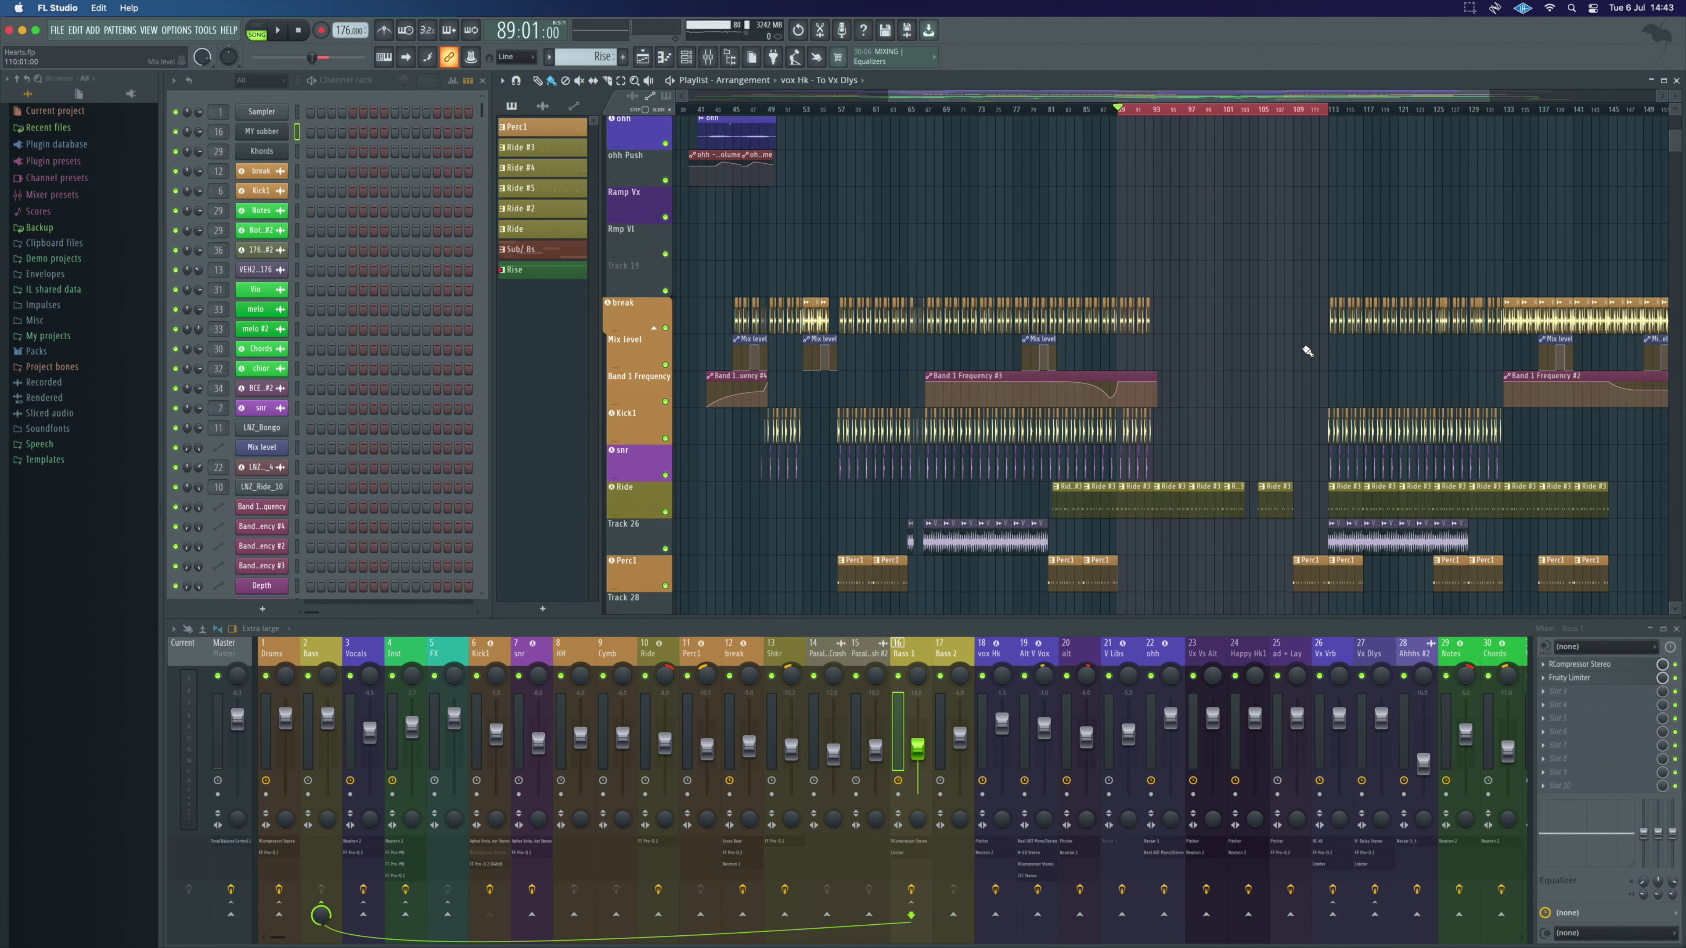
- Mark bars 113 to about 145 on the ruler and play that final section
{"action": "left_click_drag", "start_coordinate": [1334, 110], "coordinate": [1597, 114]}
{"action": "scroll", "coordinate": [1558, 225], "scroll_direction": "right", "scroll_amount": 3}
{"action": "key", "text": "space"}
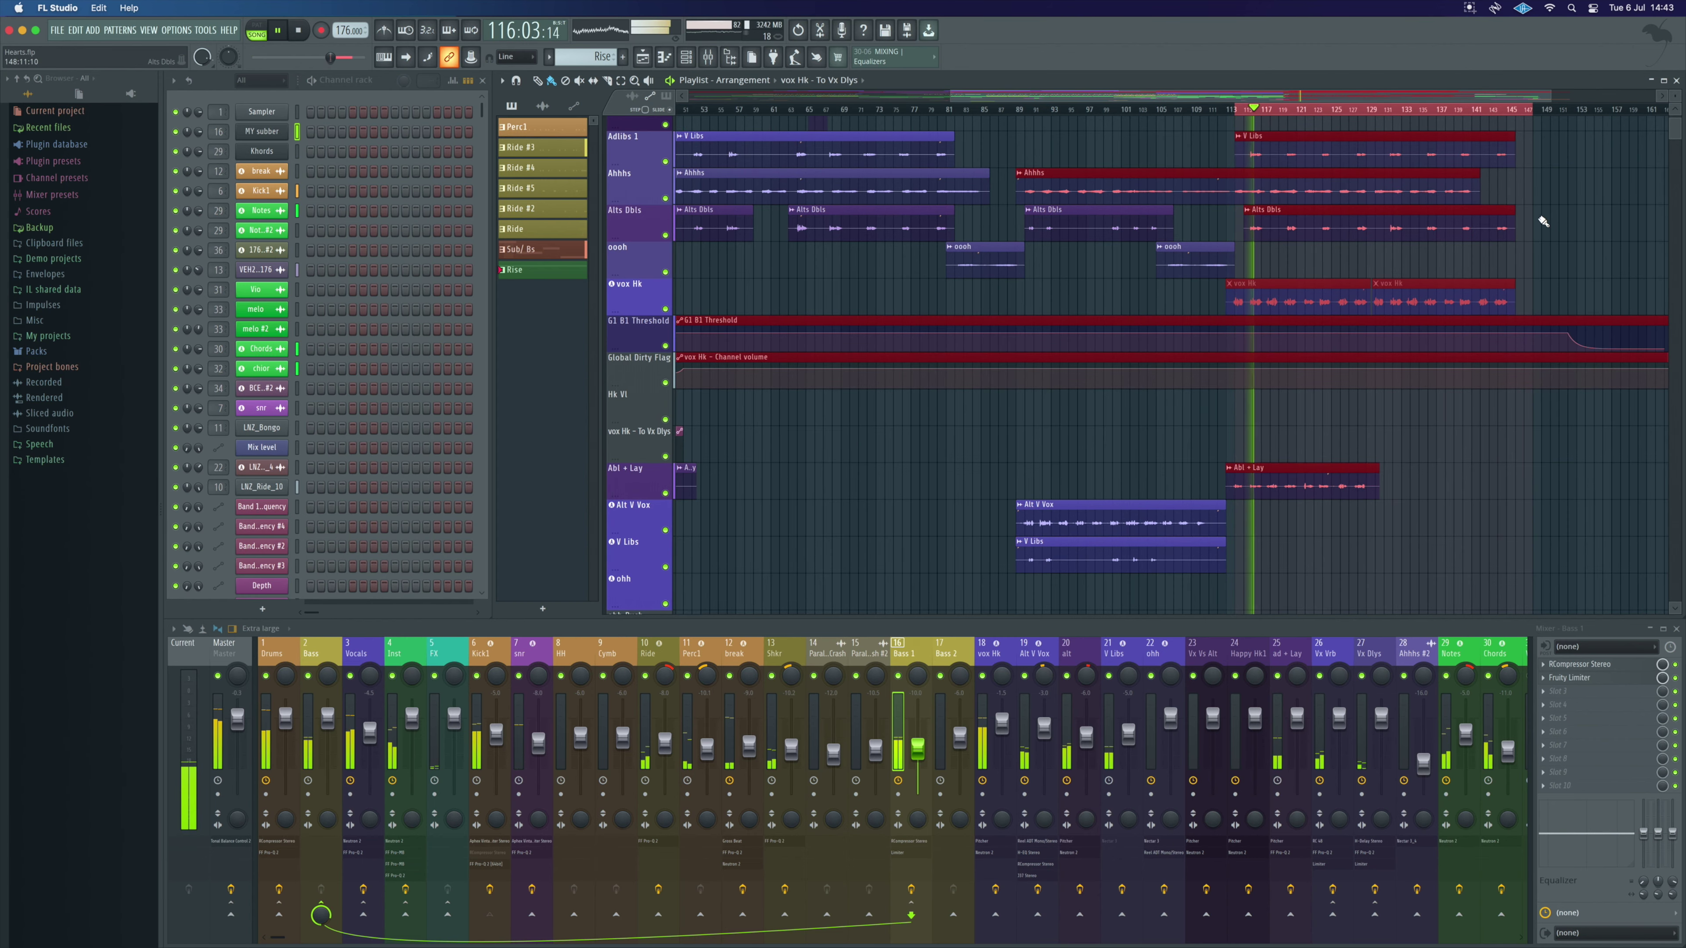
- Stop playback, clear the marked range, zoom out, and set the song position to bar 141
{"action": "key", "text": "space"}
{"action": "left_click", "coordinate": [1411, 113]}
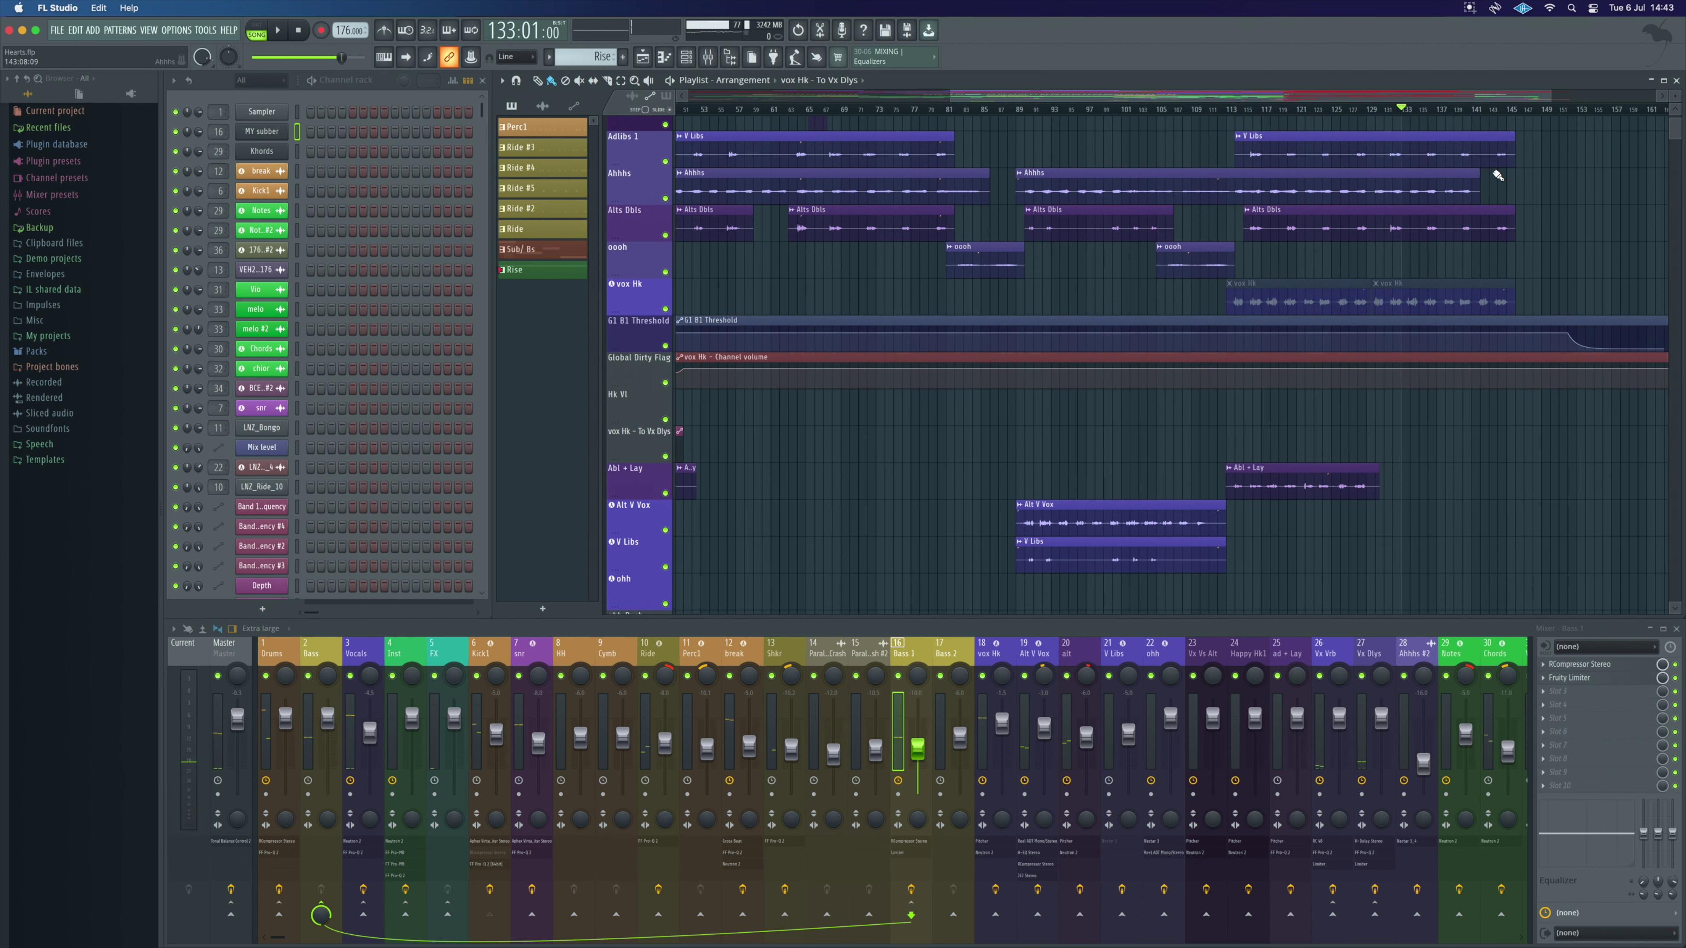
{"action": "scroll", "coordinate": [1498, 175], "scroll_direction": "down", "scroll_amount": 5}
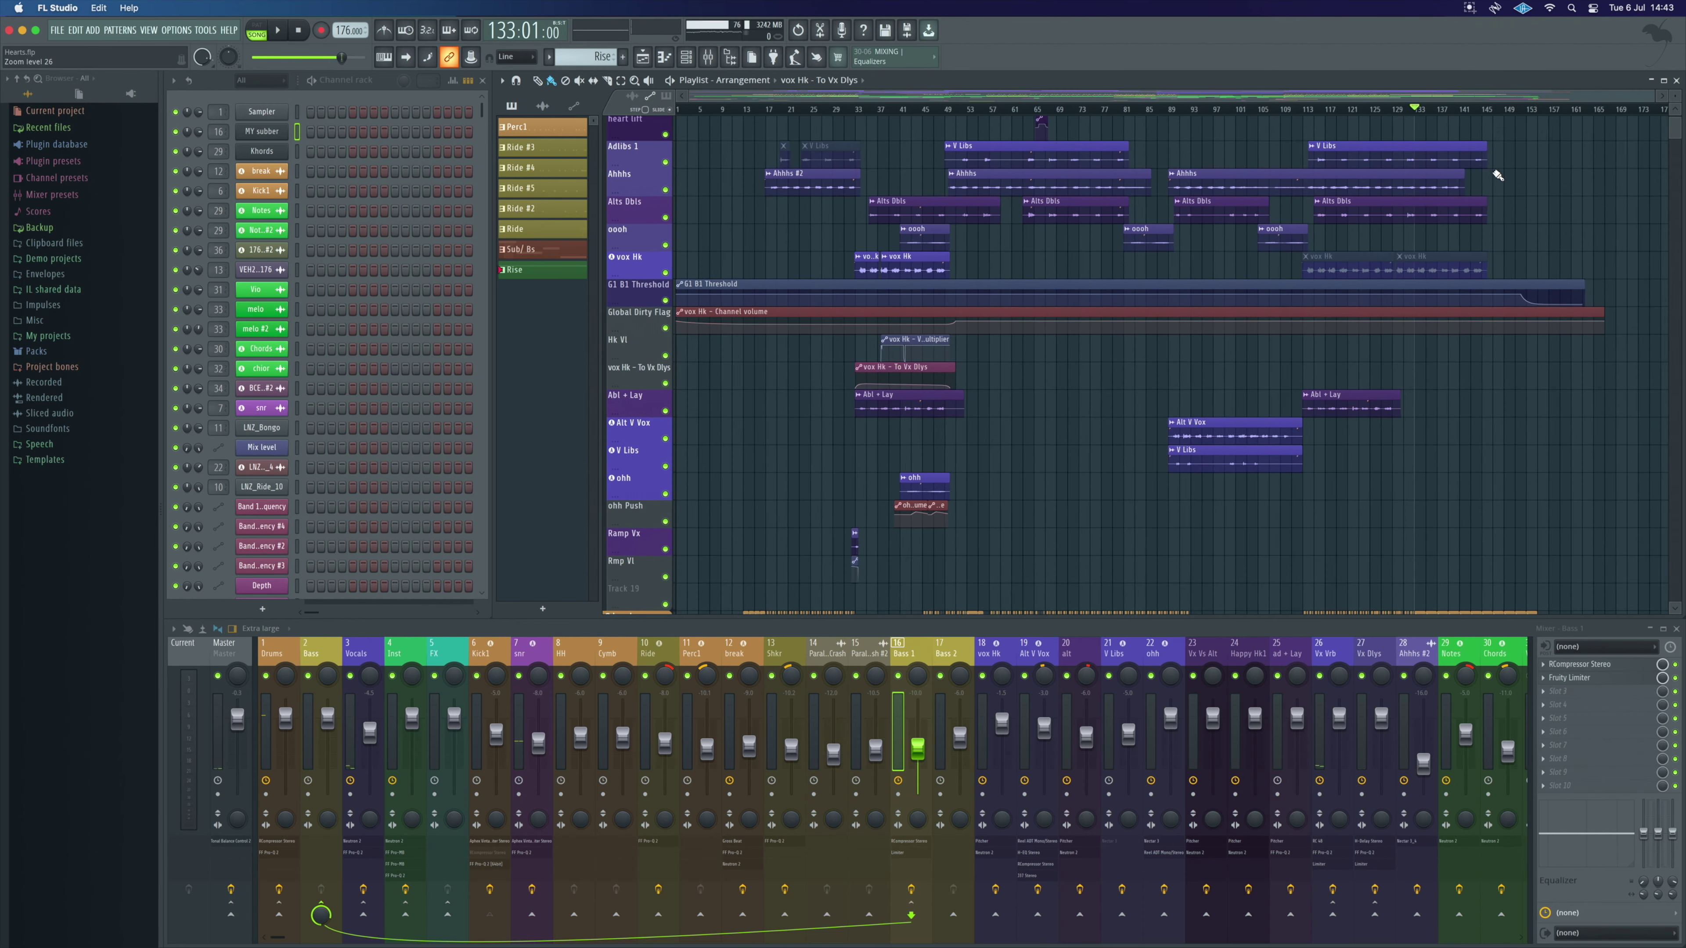
{"action": "scroll", "coordinate": [1497, 175], "scroll_direction": "down", "scroll_amount": 4}
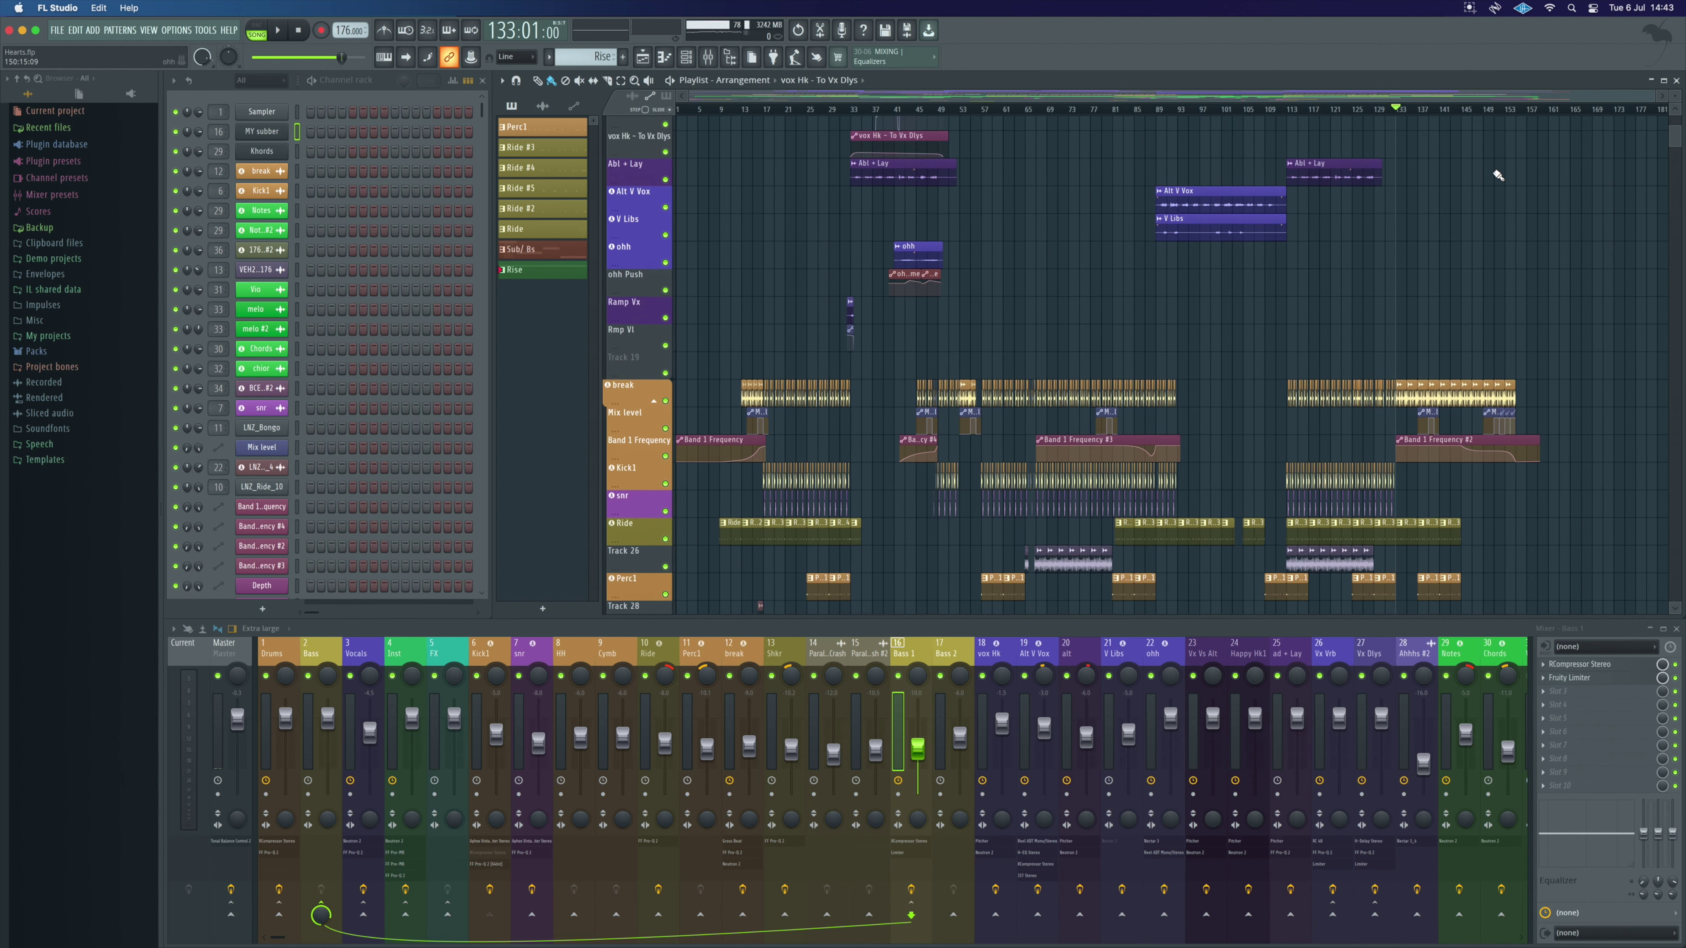
{"action": "scroll", "coordinate": [1492, 170], "scroll_direction": "up", "scroll_amount": 3}
{"action": "scroll", "coordinate": [1453, 236], "scroll_direction": "down", "scroll_amount": 8}
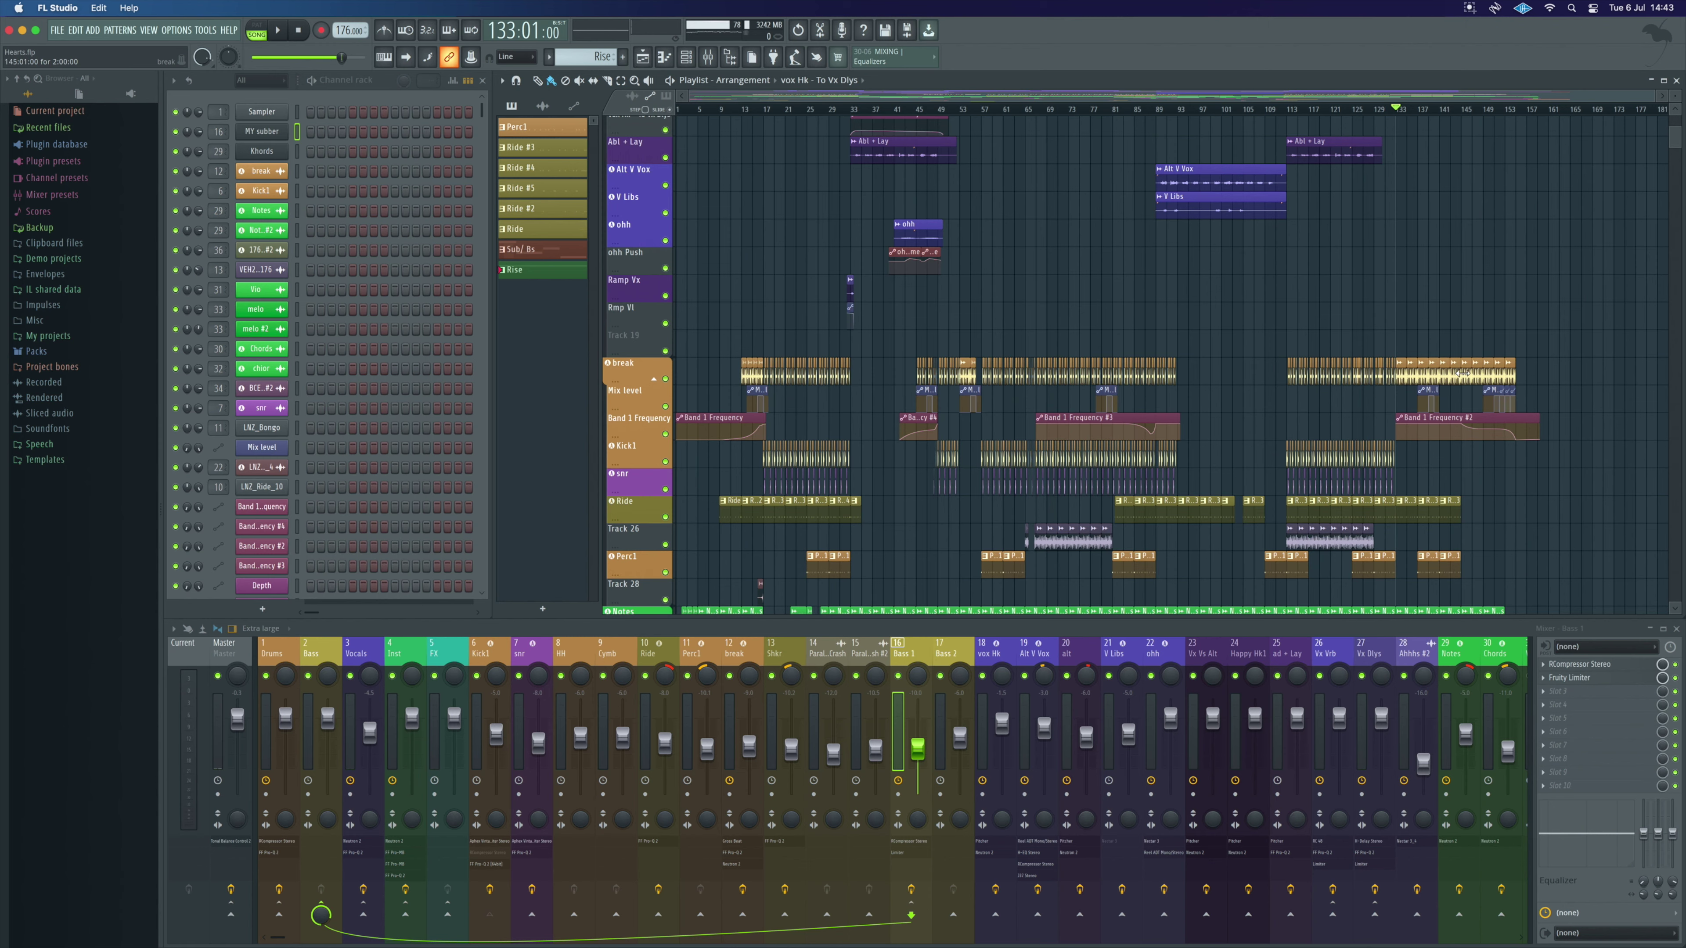
{"action": "left_click", "coordinate": [1487, 110]}
{"action": "left_click", "coordinate": [1442, 109]}
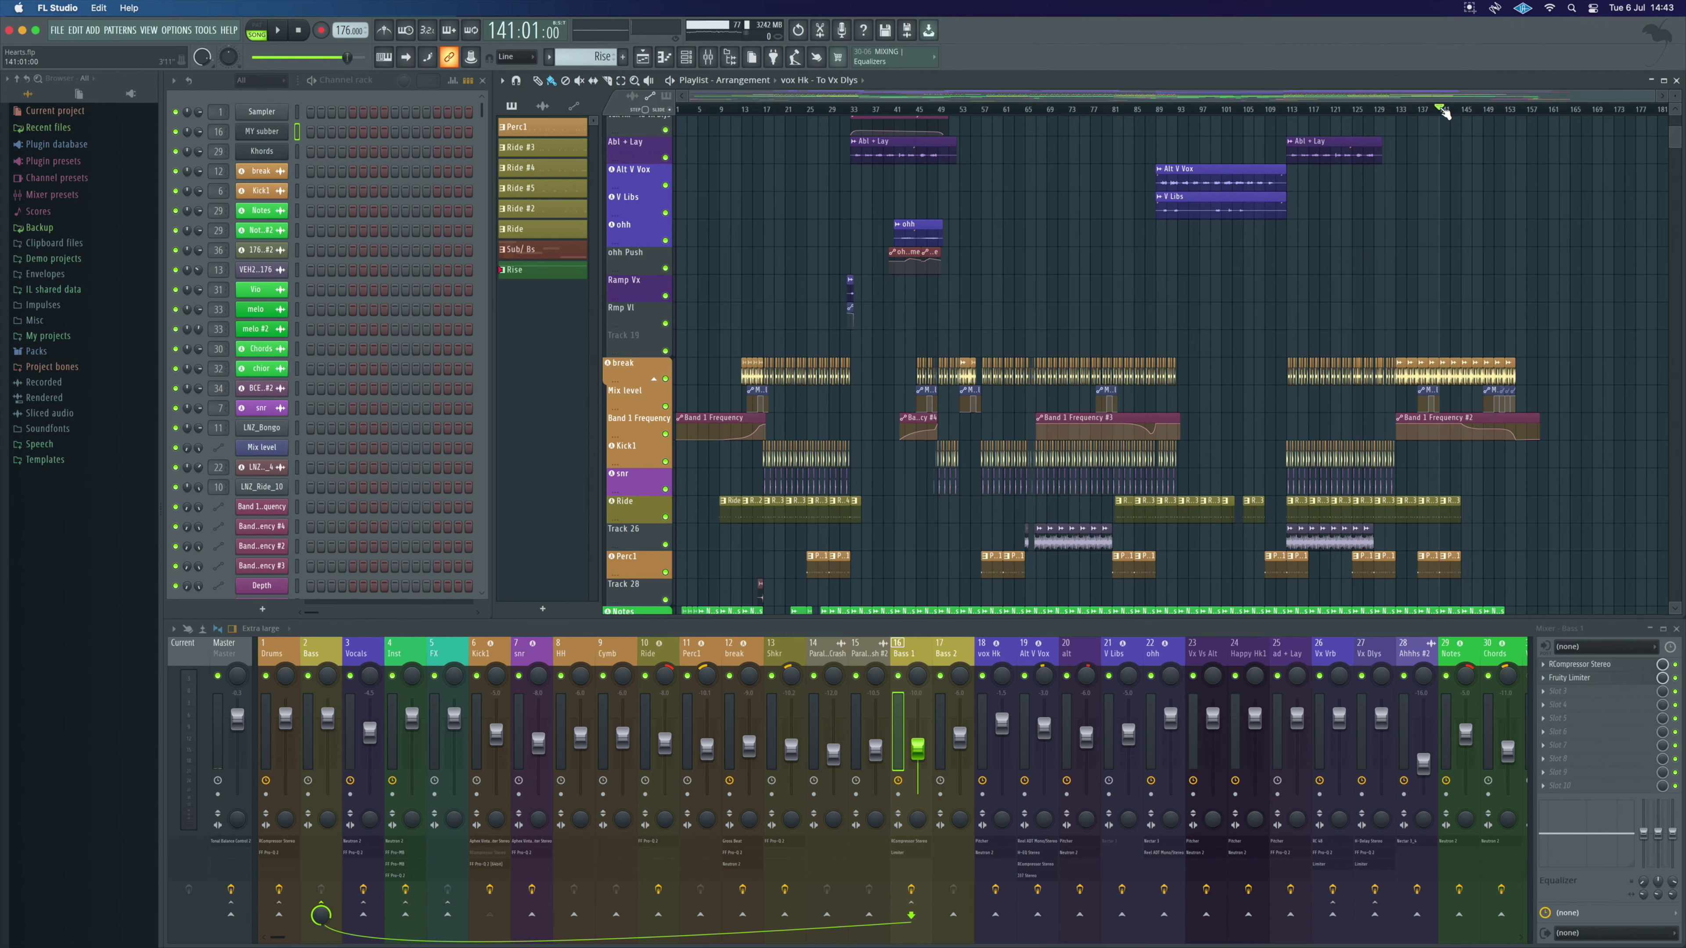
- Play the outro from bar 141 while scrolling through the drum, music and vocal tracks
{"action": "key", "text": "space"}
{"action": "scroll", "coordinate": [1052, 227], "scroll_direction": "down", "scroll_amount": 4}
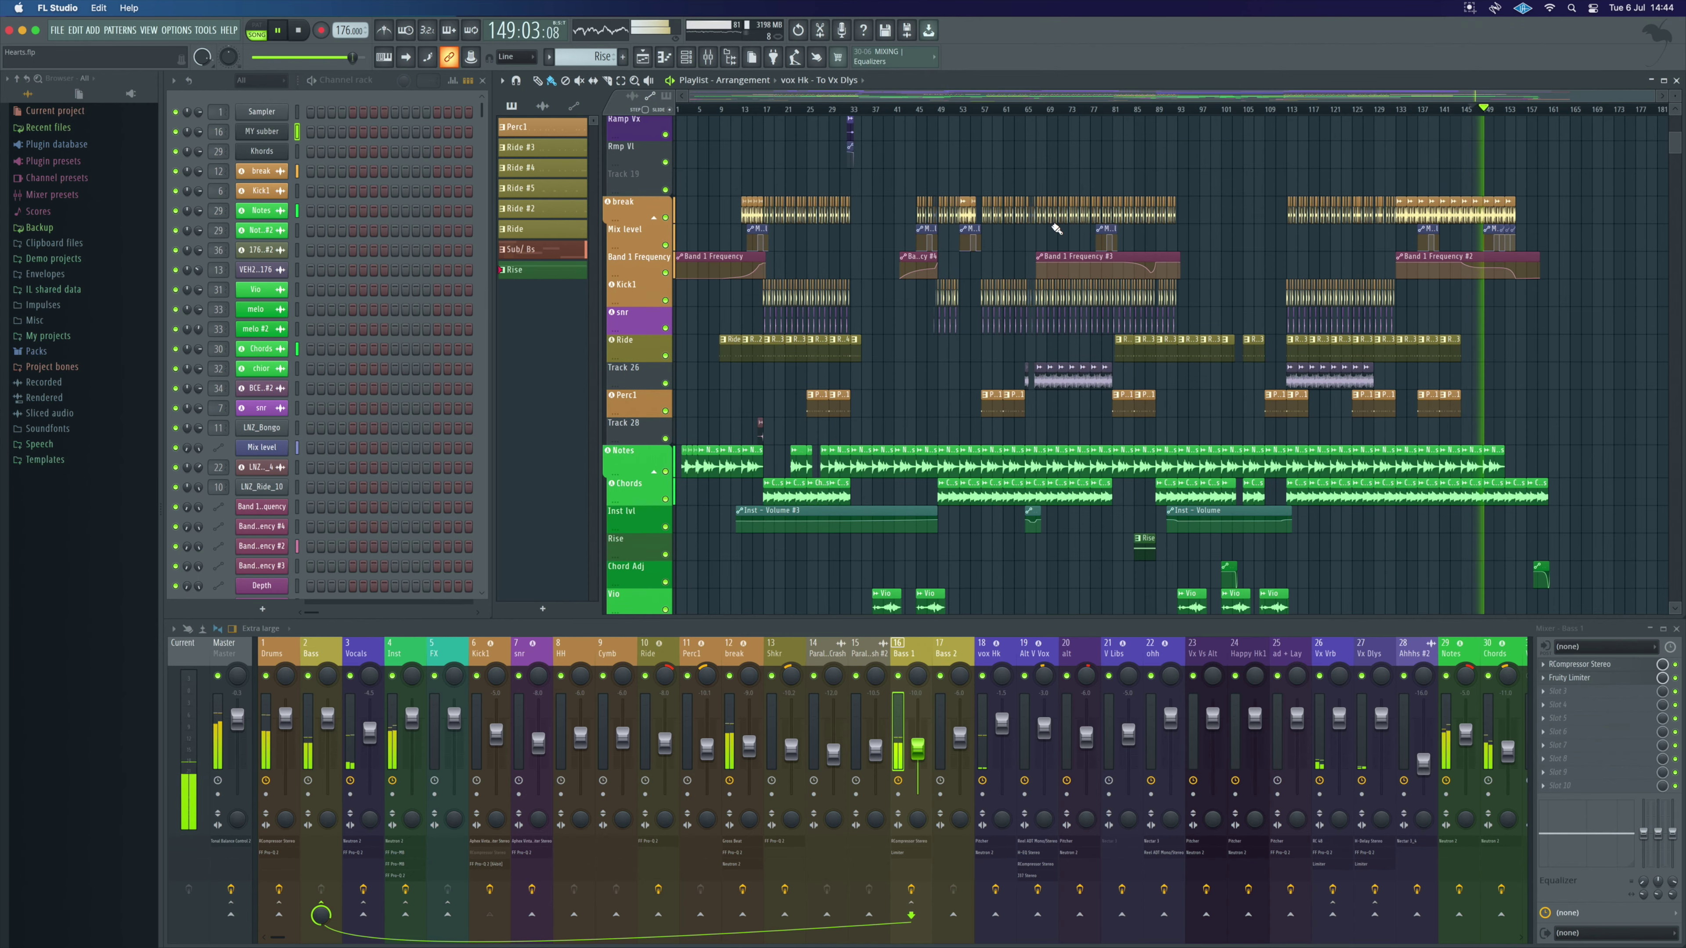
{"action": "scroll", "coordinate": [1495, 322], "scroll_direction": "down", "scroll_amount": 5}
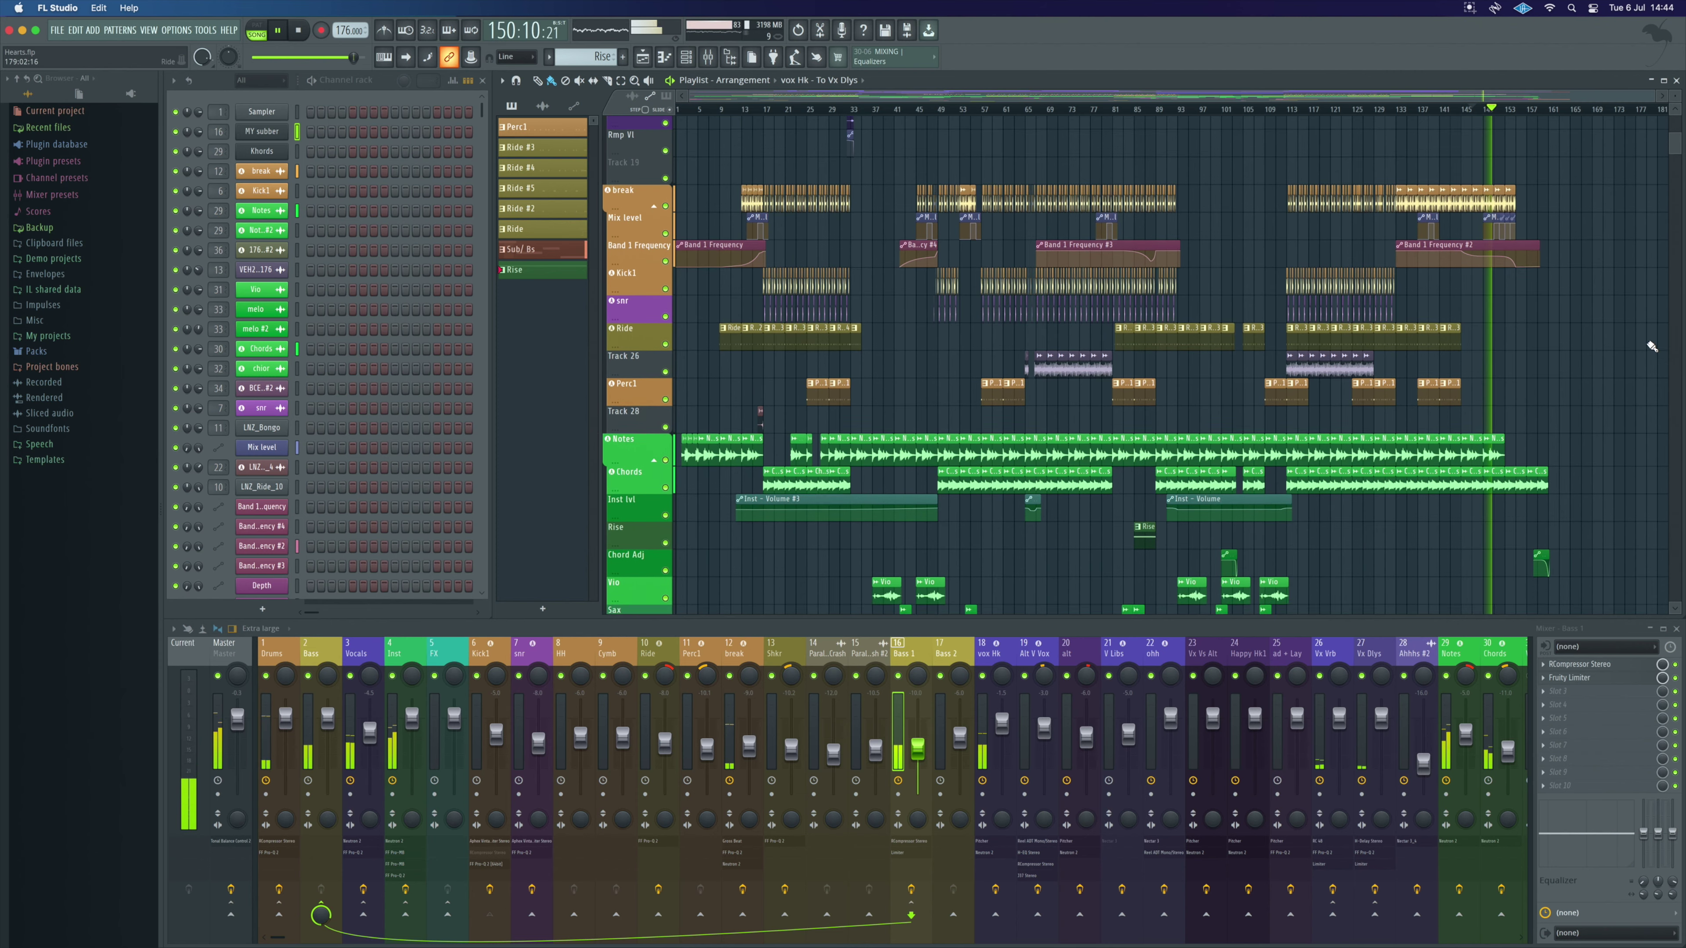
{"action": "scroll", "coordinate": [1652, 346], "scroll_direction": "up", "scroll_amount": 9}
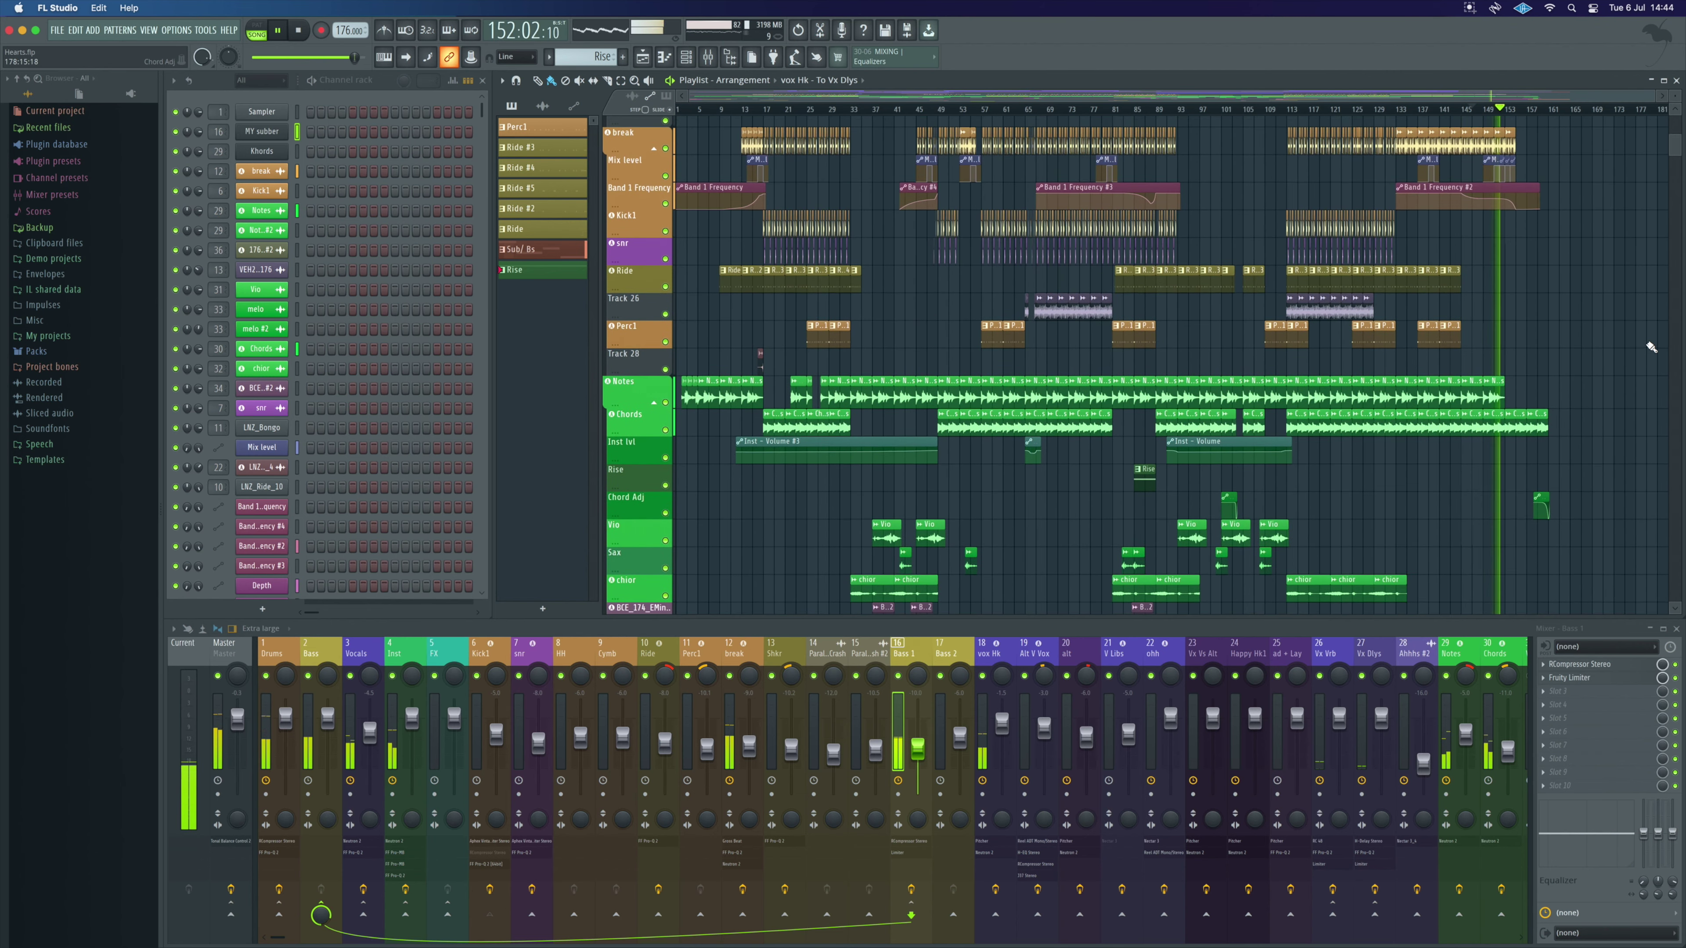
{"action": "scroll", "coordinate": [1651, 347], "scroll_direction": "up", "scroll_amount": 5}
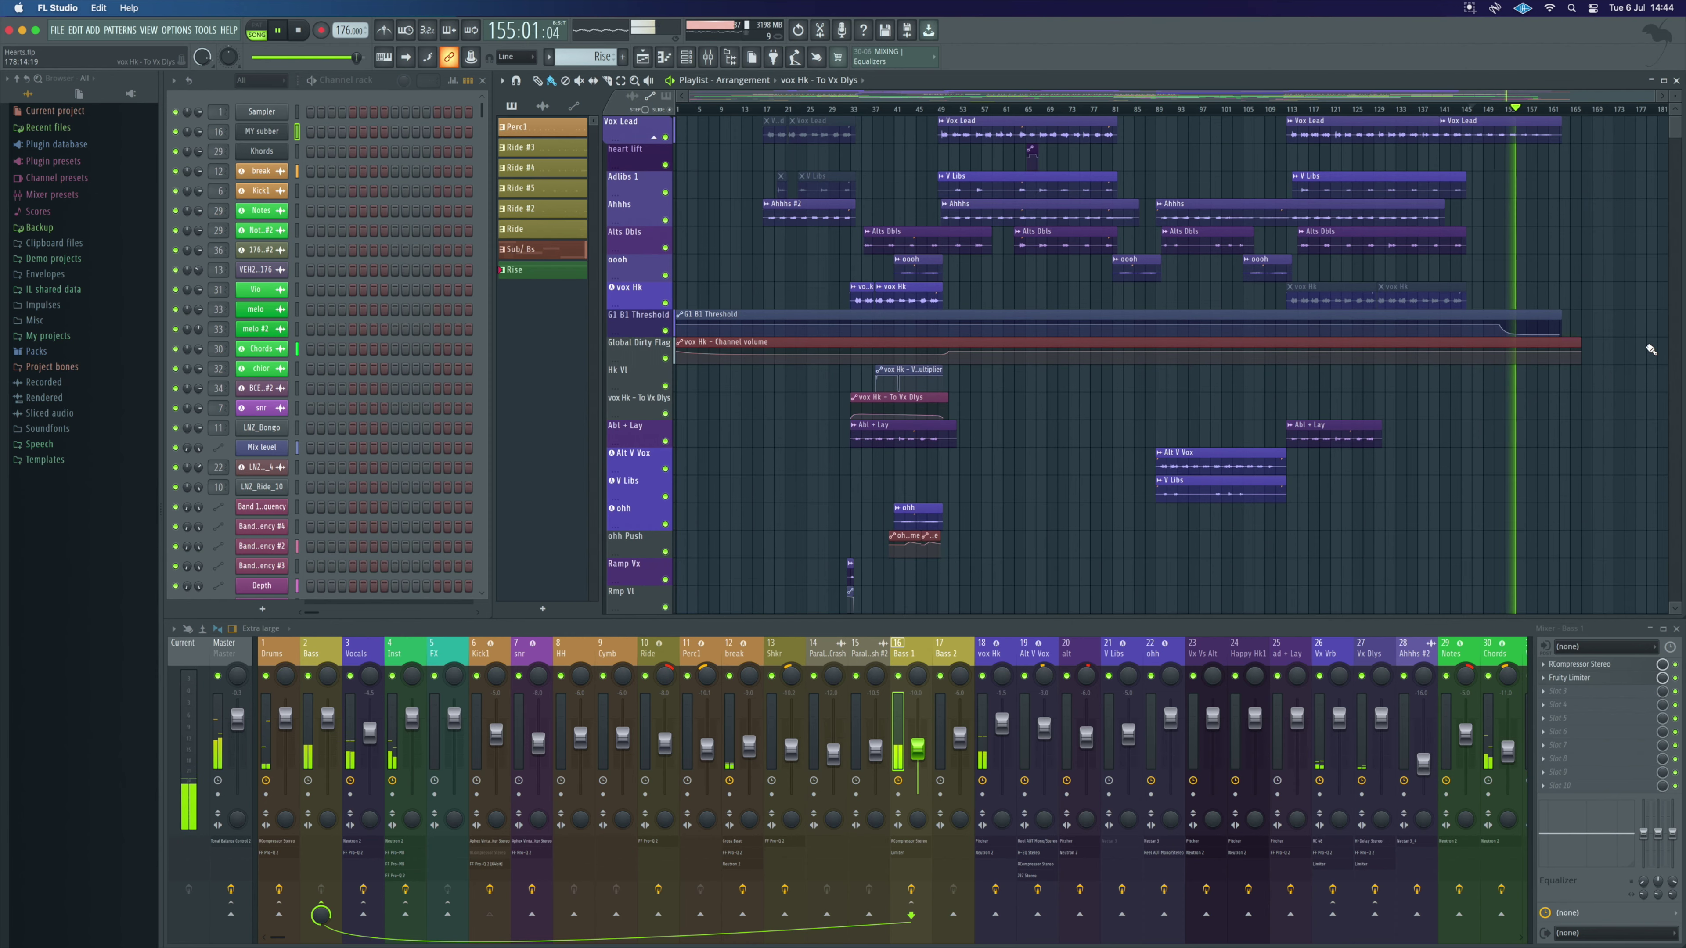
{"action": "scroll", "coordinate": [1651, 349], "scroll_direction": "down", "scroll_amount": 8}
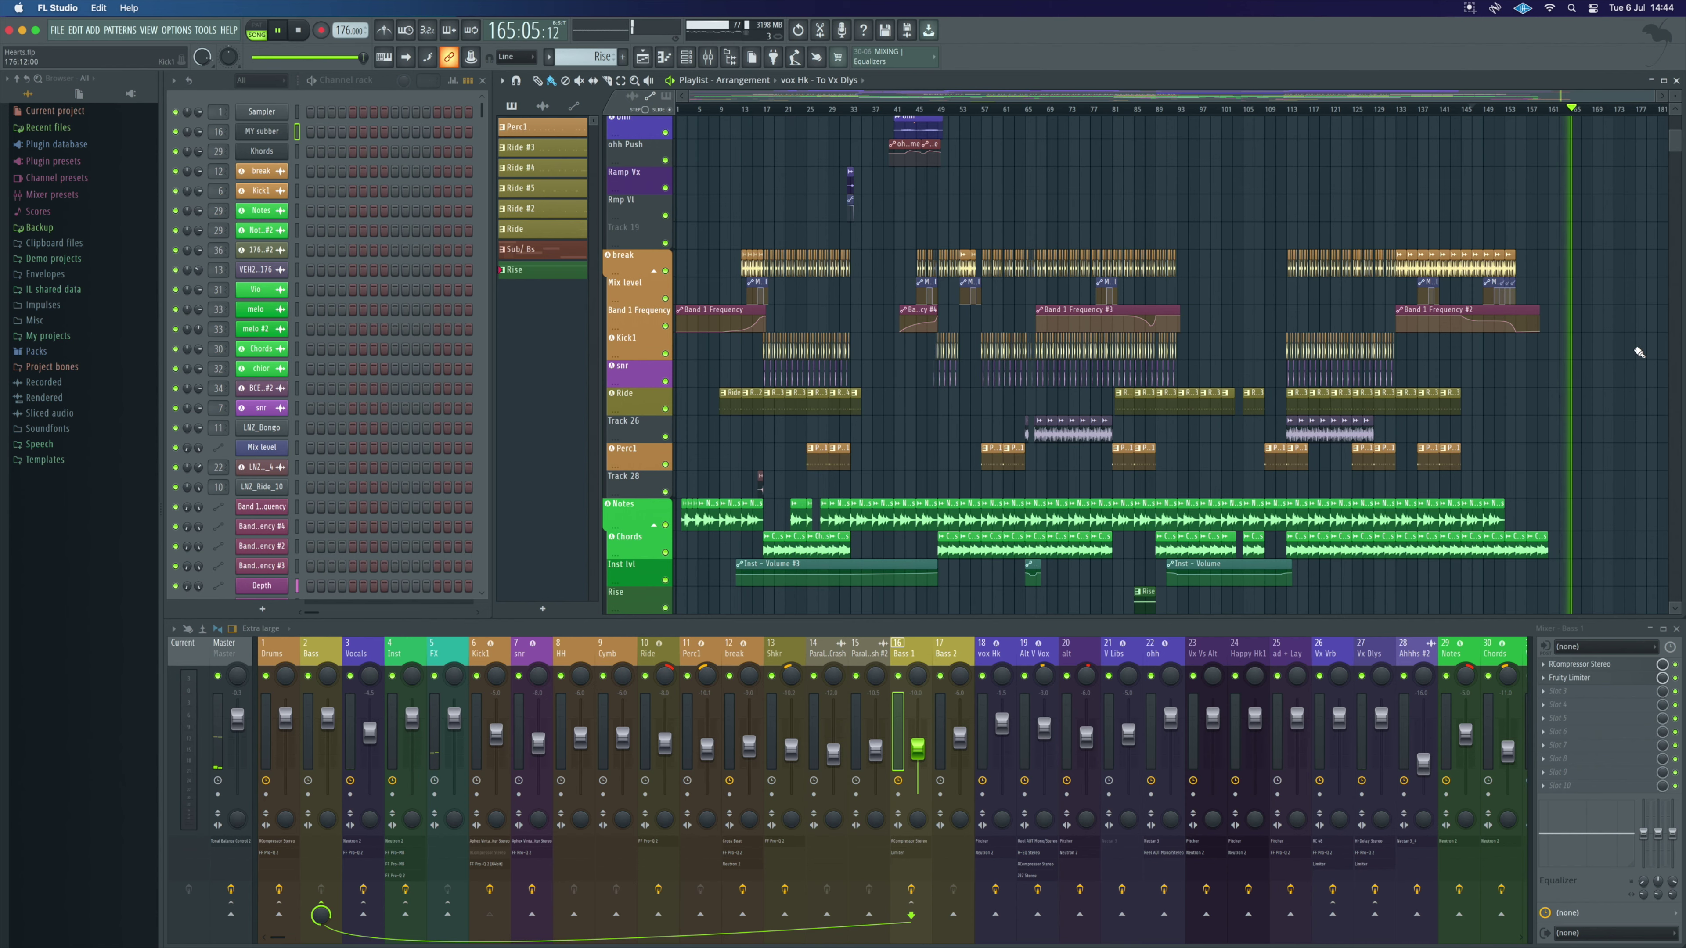
- Stop the outro playback and shrink the Playlist track heights
{"action": "key", "text": "space"}
{"action": "scroll", "coordinate": [1519, 376], "scroll_direction": "down", "scroll_amount": 3}
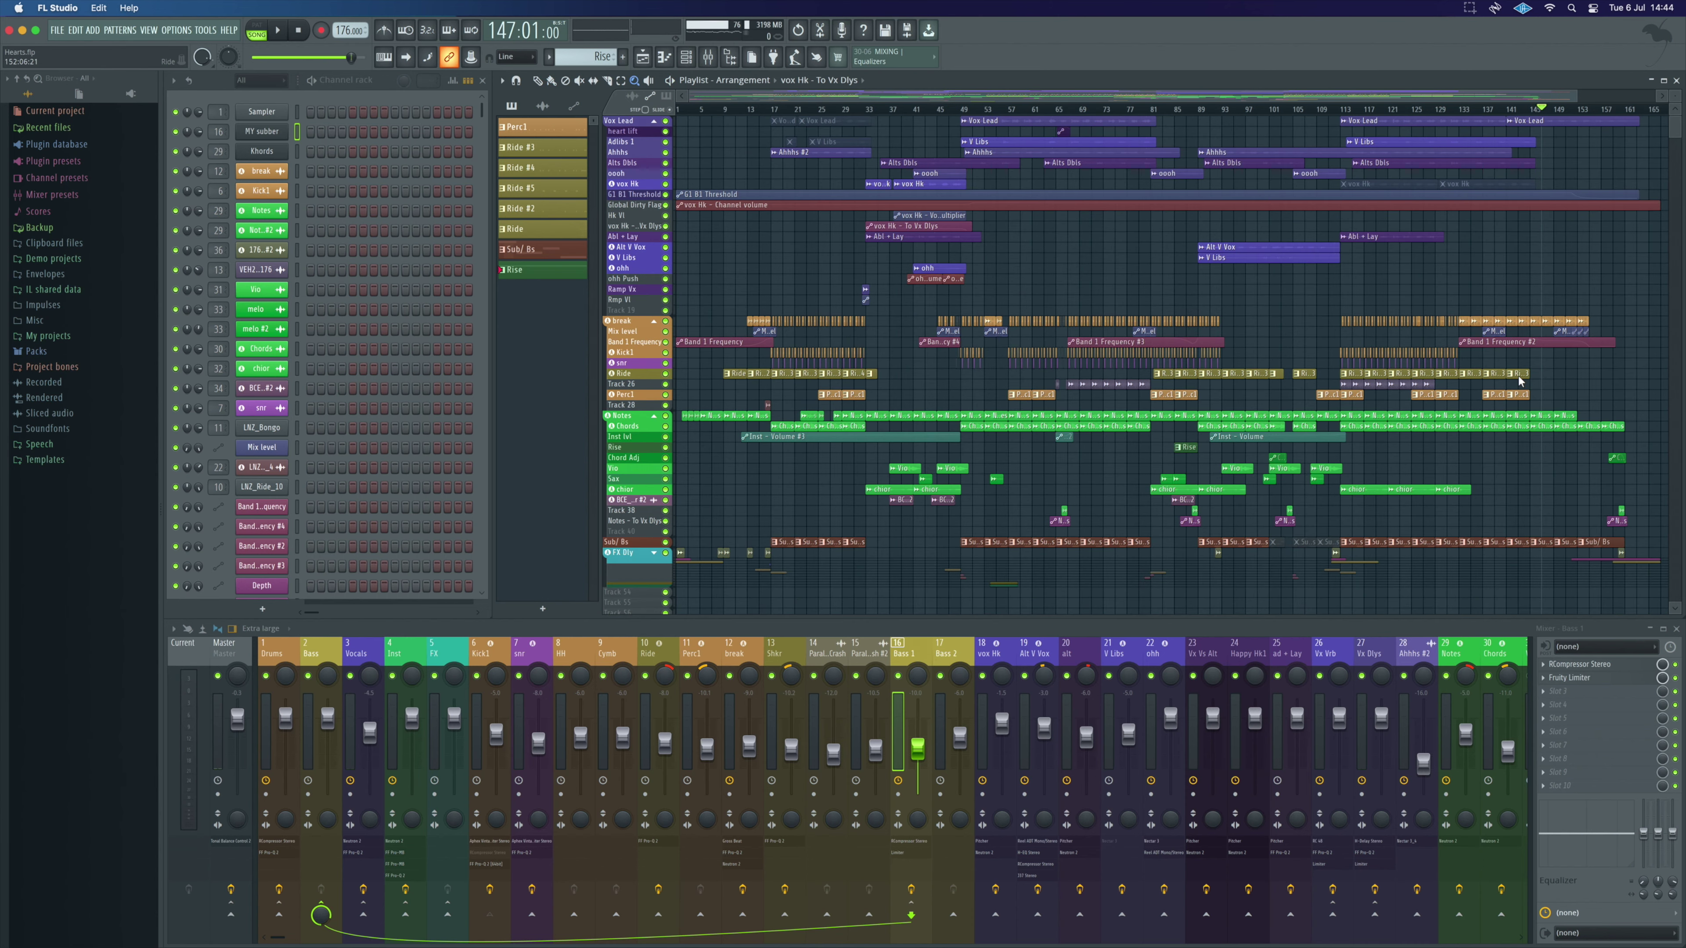